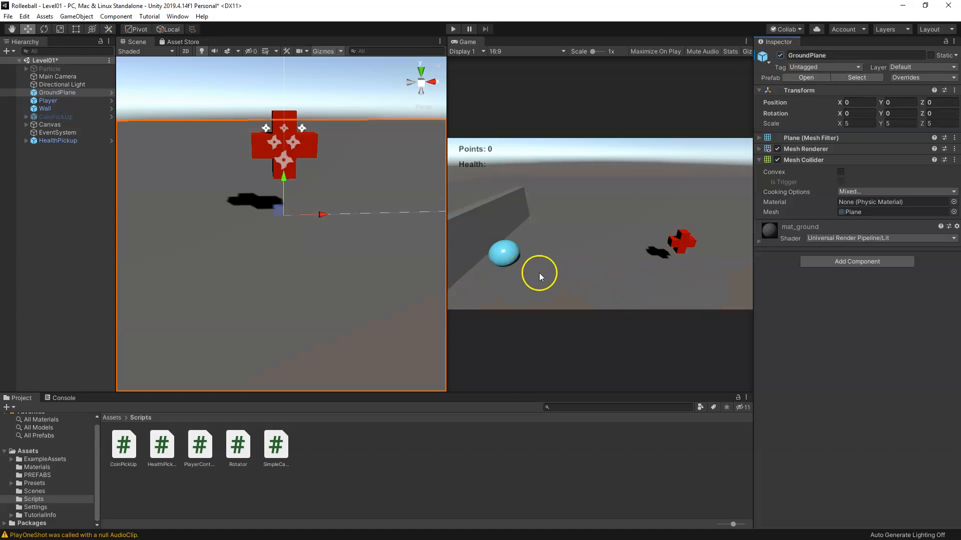
# Step: Clear all messages from the console and start the Level01 game
pyautogui.click(63, 398)
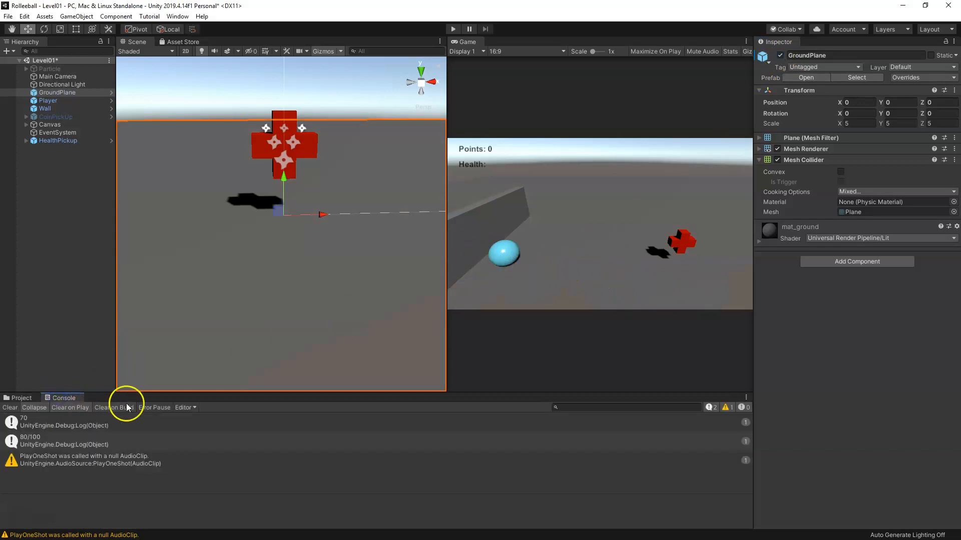
pyautogui.click(16, 408)
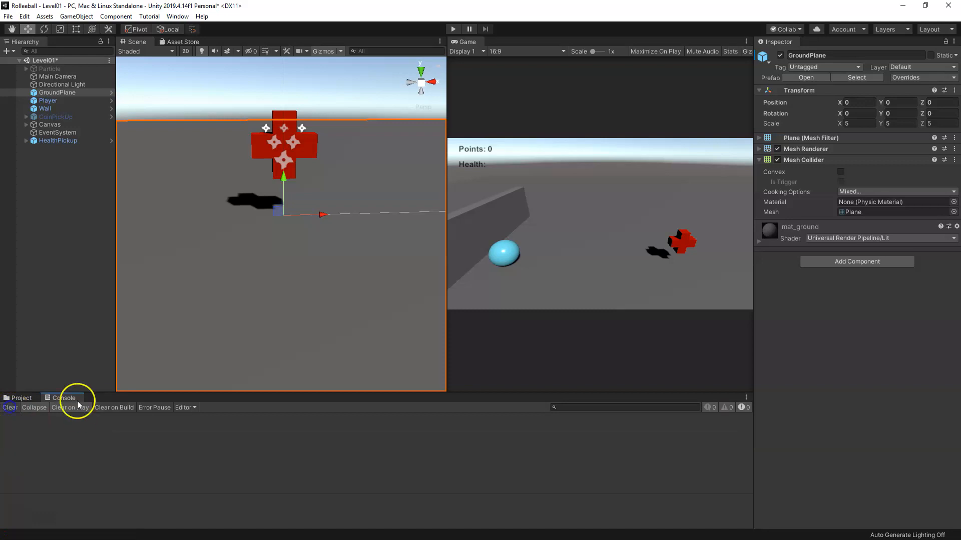
pyautogui.click(452, 29)
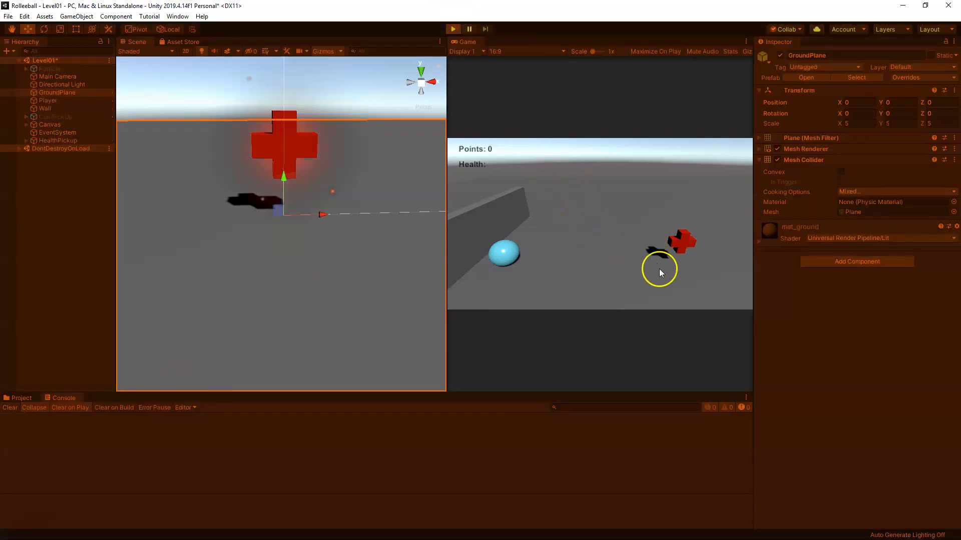
# Step: Roll the ball over the red health pickup, compare the on-screen health with the console's health log entry, and stop the game
pyautogui.press('d')
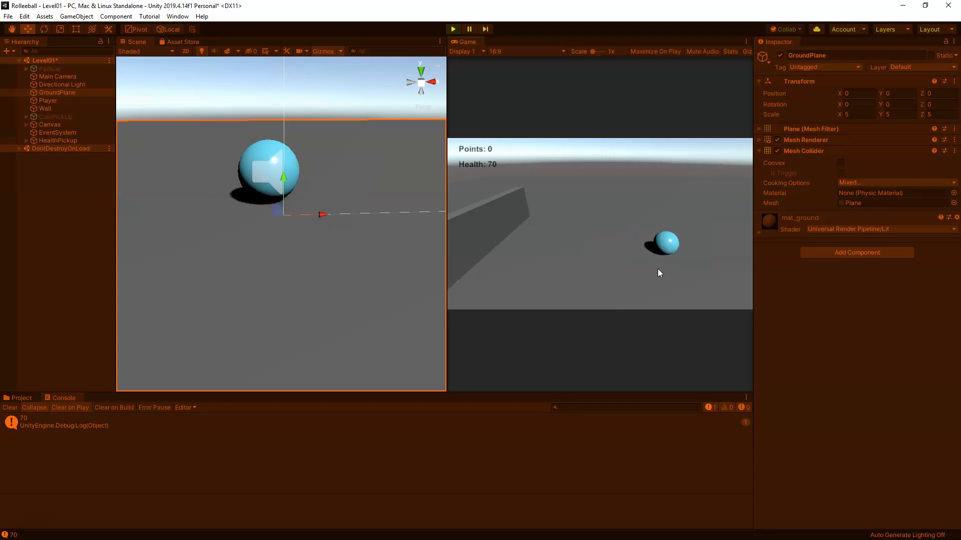
pyautogui.press('s')
pyautogui.click(650, 272)
pyautogui.press('a')
pyautogui.press('d')
pyautogui.press('w')
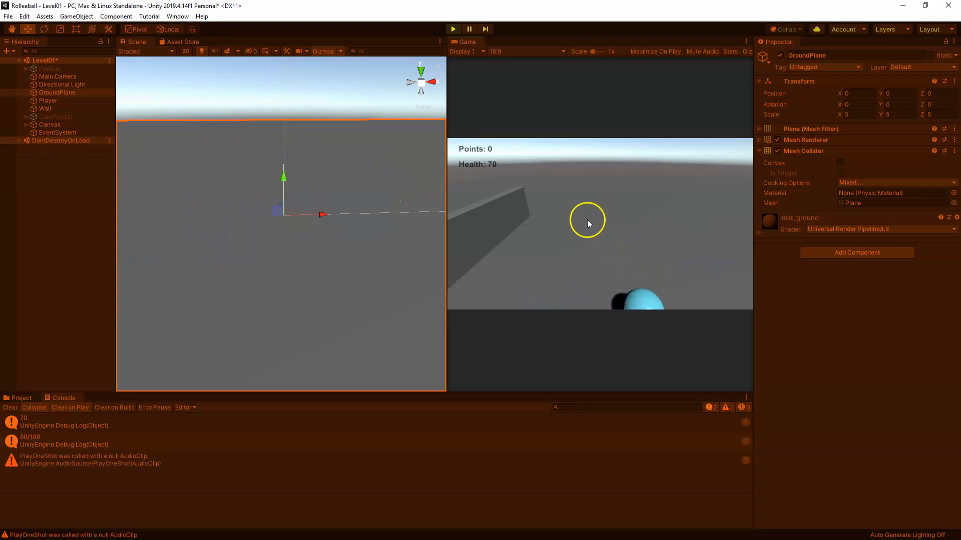
pyautogui.press('a')
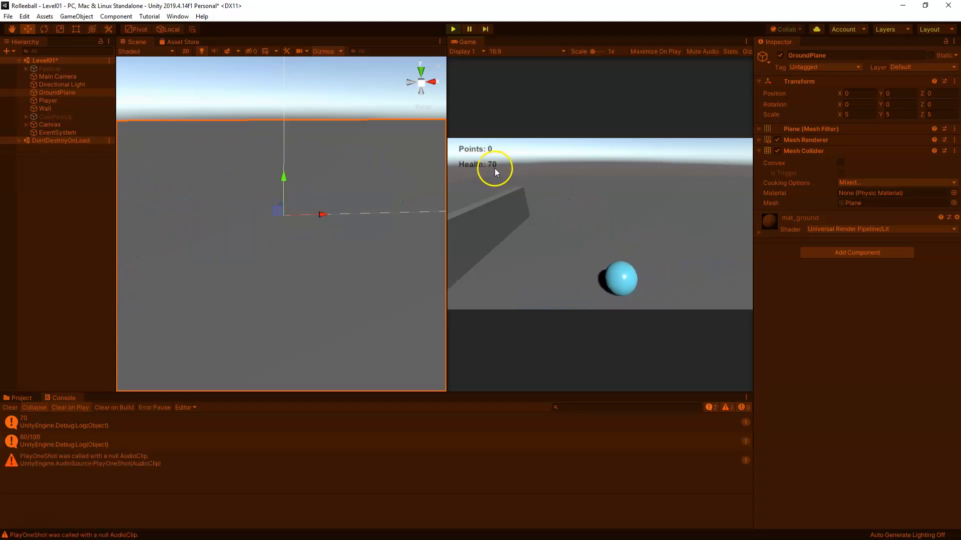
pyautogui.click(35, 443)
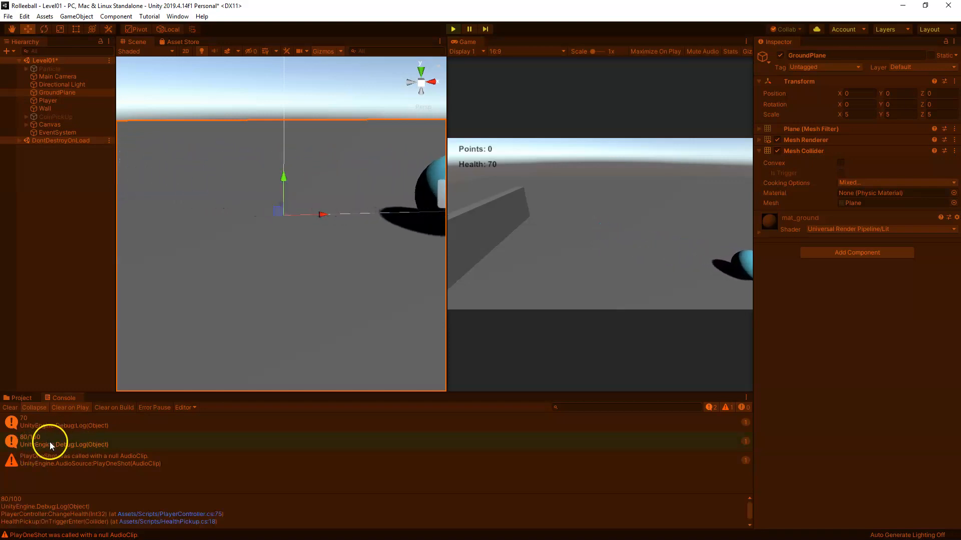
pyautogui.click(453, 29)
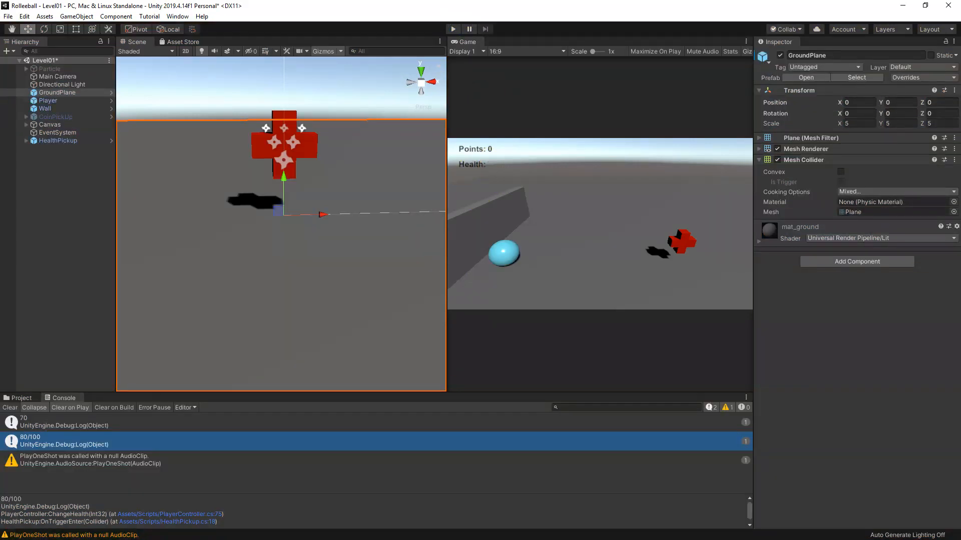
# Step: Switch to Visual Studio and examine the DisplayHealth method and its call within Start in PlayerController.cs
pyautogui.moveTo(0, 45); pyautogui.dragTo(544, 17)
pyautogui.doubleClick(596, 16)
pyautogui.scroll(-1, 401, 295)
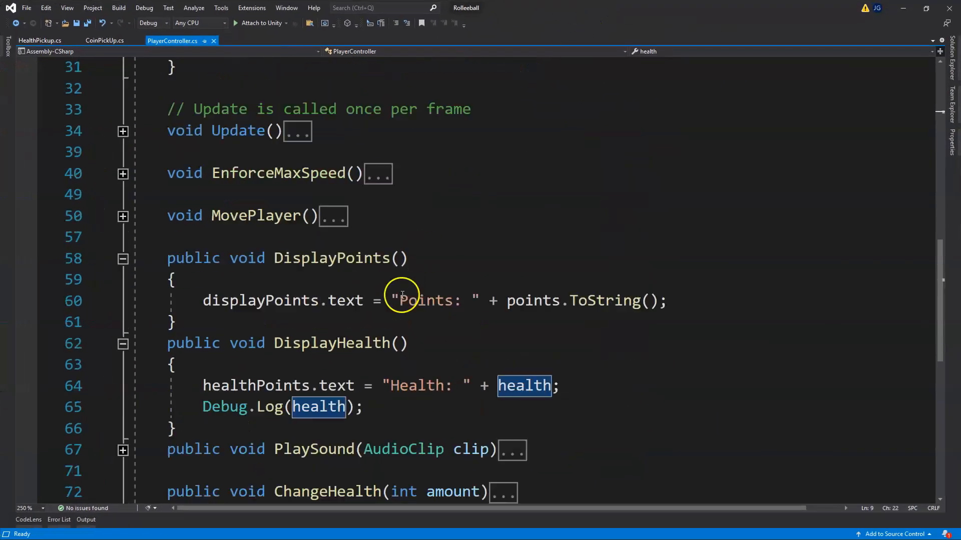
pyautogui.click(392, 345)
pyautogui.moveTo(364, 407); pyautogui.dragTo(92, 337)
pyautogui.scroll(3, 304, 343)
pyautogui.moveTo(210, 95); pyautogui.dragTo(365, 231)
pyautogui.scroll(-3, 365, 260)
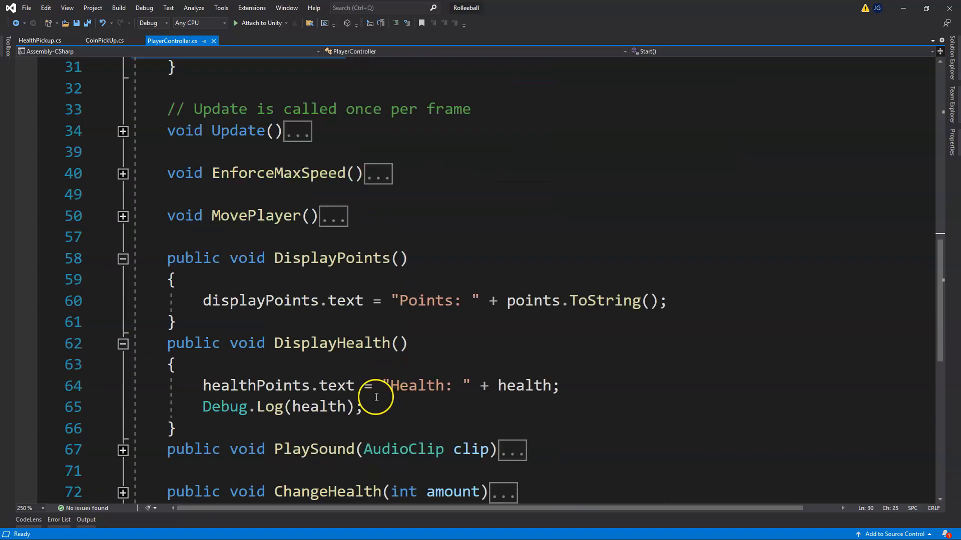
# Step: Expand the ChangeHealth method in PlayerController.cs and examine its code
pyautogui.scroll(2, 292, 247)
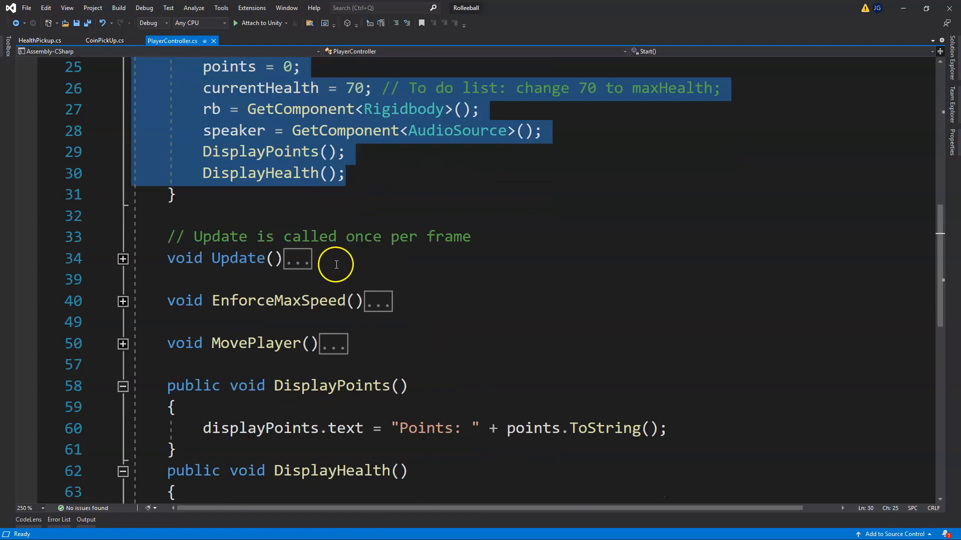
pyautogui.scroll(-1, 411, 301)
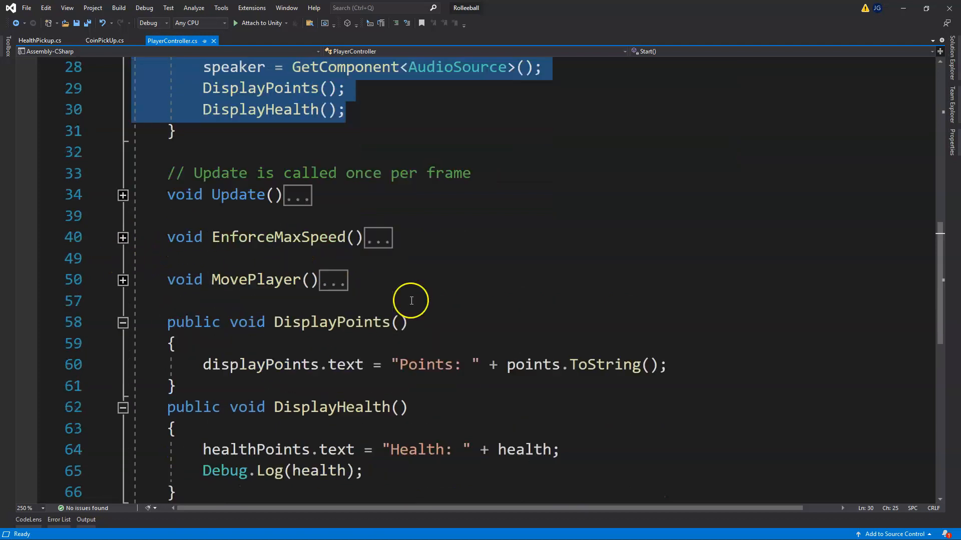
pyautogui.scroll(-3, 412, 300)
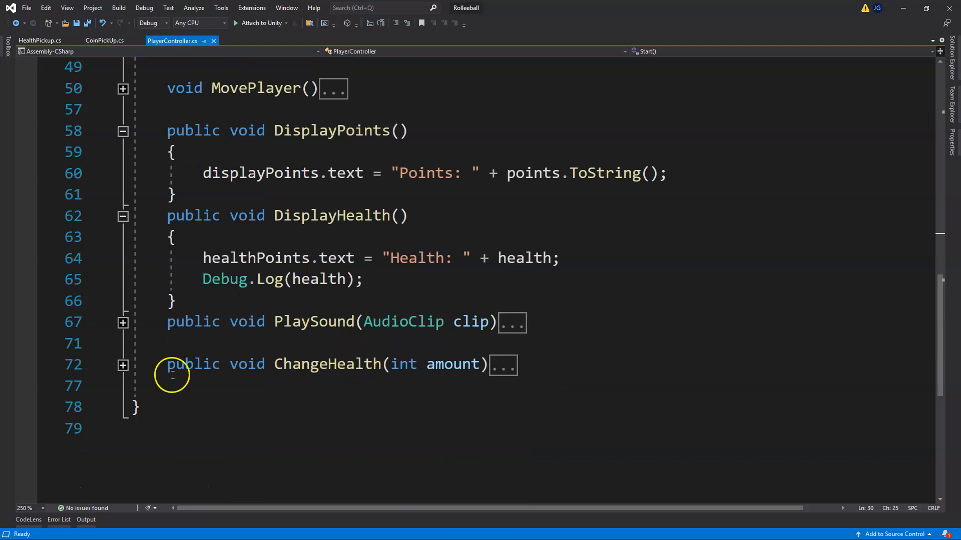
pyautogui.click(122, 365)
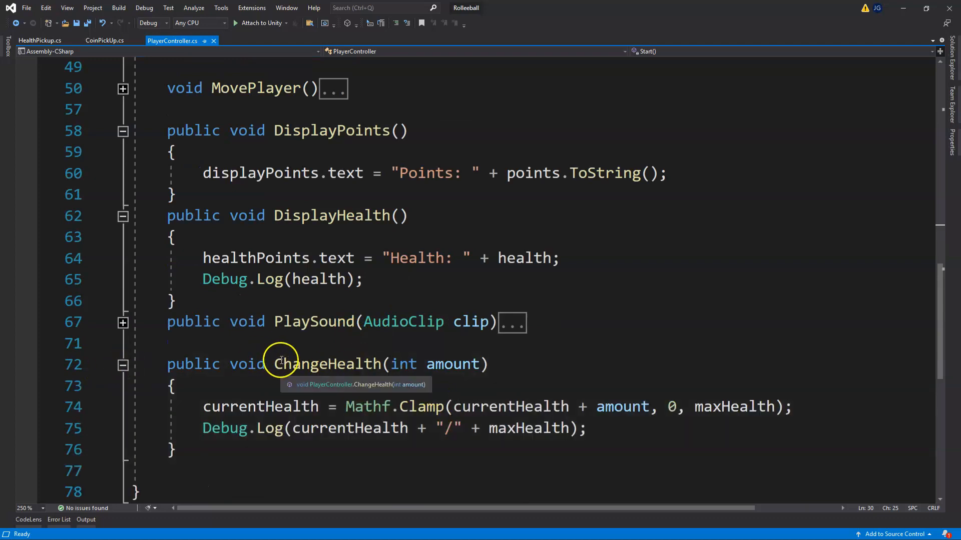
pyautogui.moveTo(282, 360); pyautogui.dragTo(539, 377)
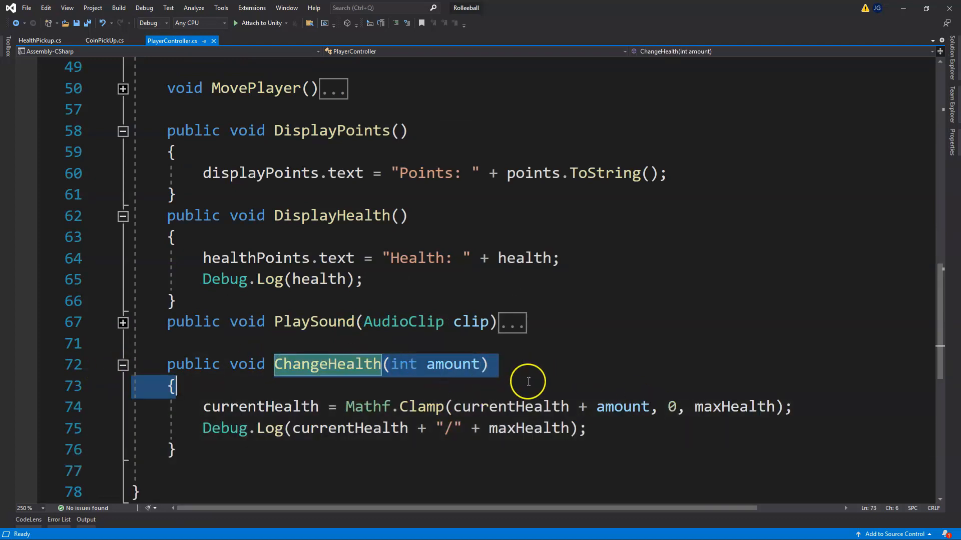
# Step: Copy the DisplayHealth(); call from Start into ChangeHealth as a new line after Debug.Log, and save PlayerController.cs
pyautogui.scroll(4, 476, 356)
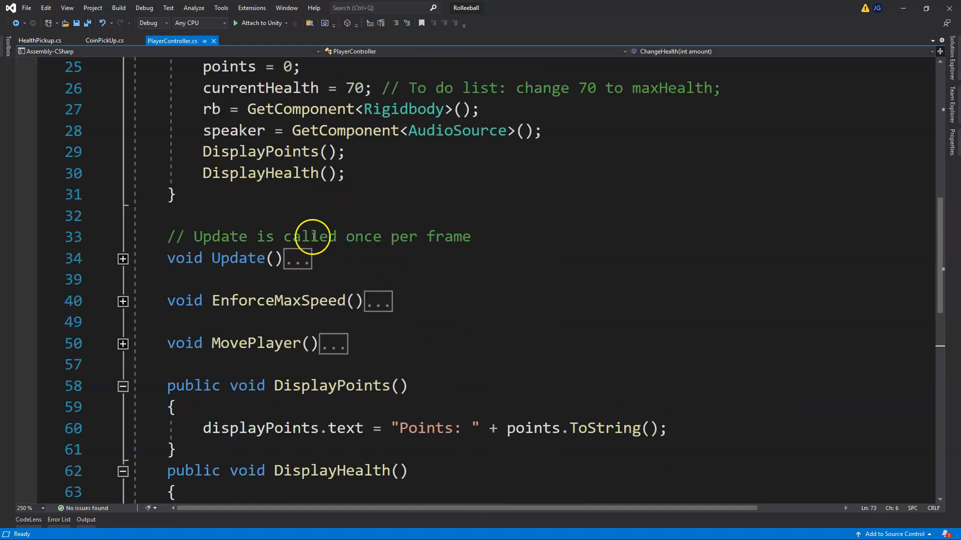
pyautogui.scroll(2, 296, 195)
pyautogui.moveTo(344, 302); pyautogui.dragTo(205, 303)
pyautogui.hotkey('ctrl', 'c')
pyautogui.scroll(-10, 371, 330)
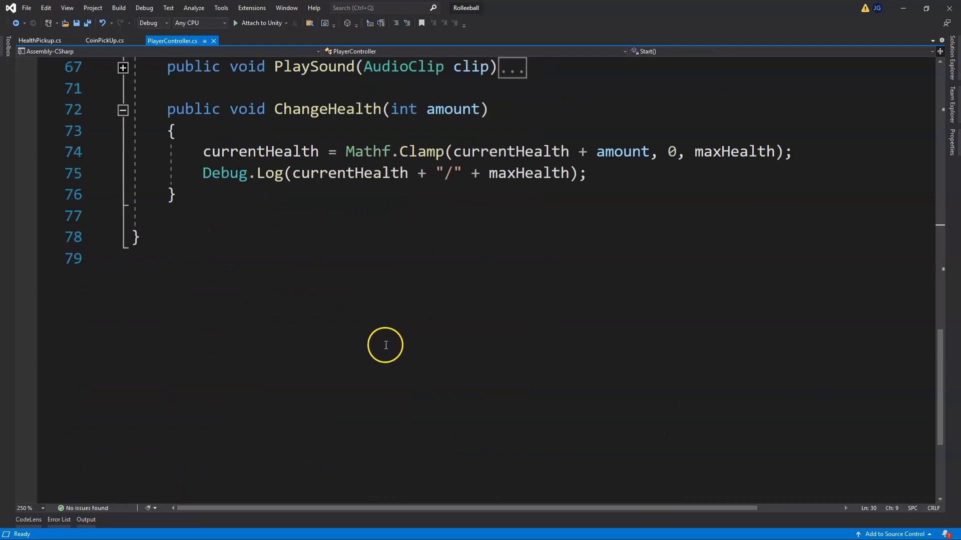
pyautogui.scroll(1, 328, 216)
pyautogui.click(623, 249)
pyautogui.press('Return')
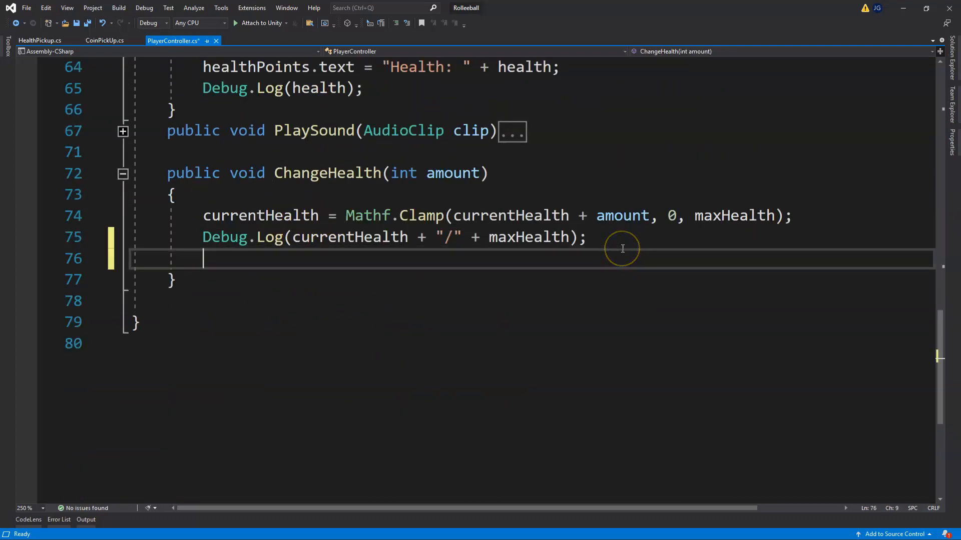
pyautogui.hotkey('ctrl', 'v')
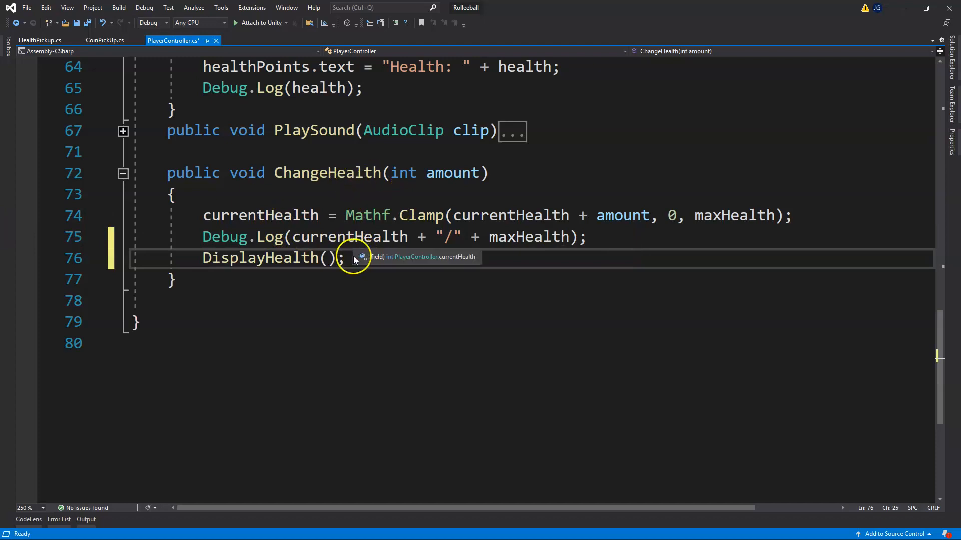
pyautogui.hotkey('ctrl', 's')
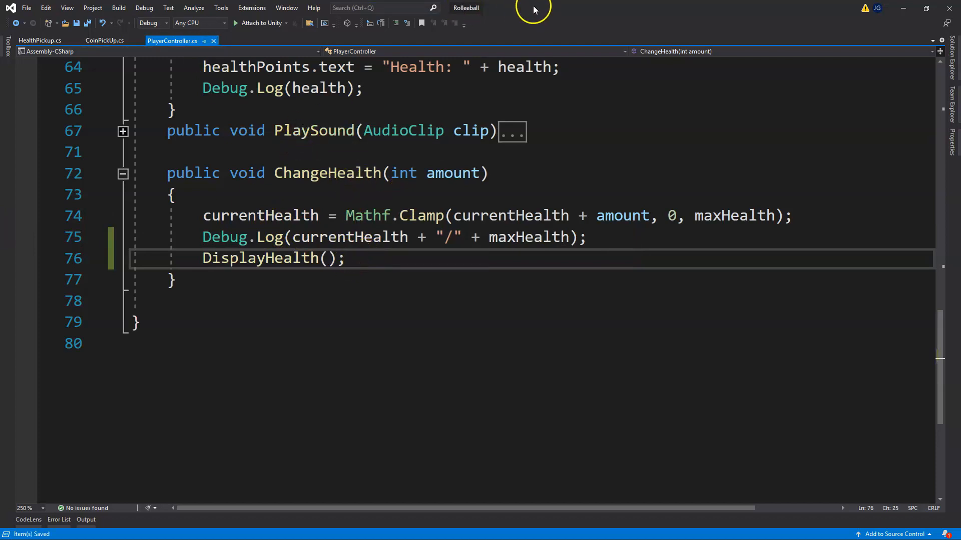
# Step: Switch to Unity and run the game, rolling the ball over the red health pickup to test the health display
pyautogui.moveTo(534, 9); pyautogui.dragTo(526, 110)
pyautogui.click(494, 8)
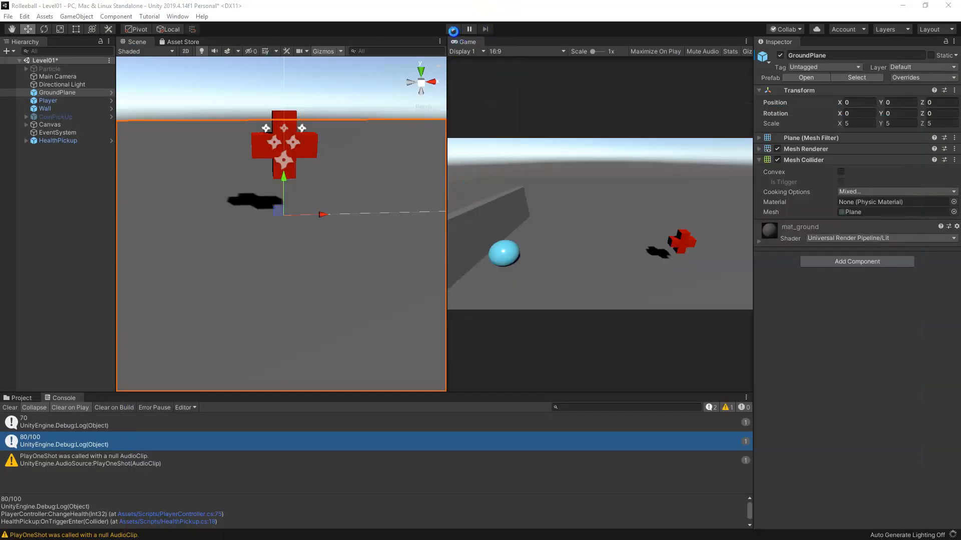
pyautogui.click(455, 29)
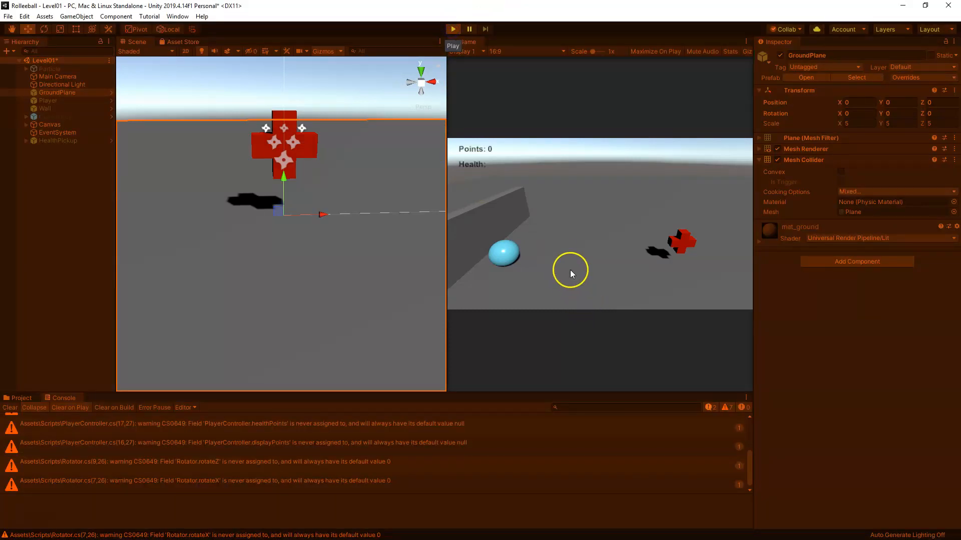
pyautogui.press('d')
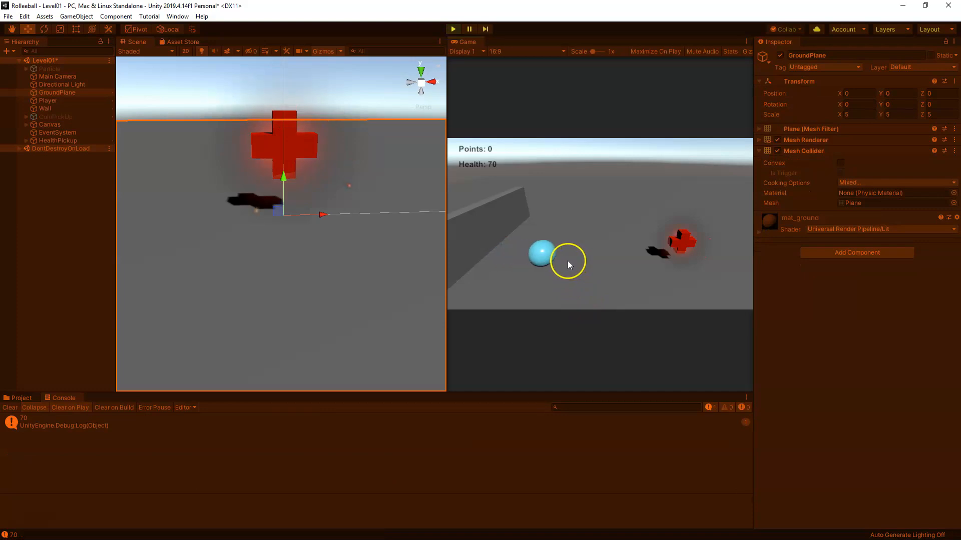
pyautogui.press('a')
pyautogui.press('d')
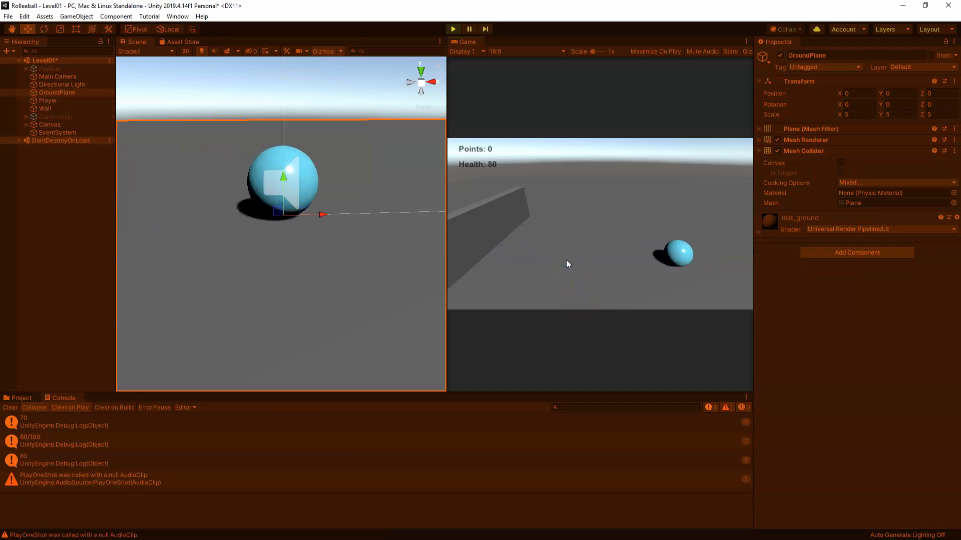
pyautogui.press('a')
pyautogui.press('d')
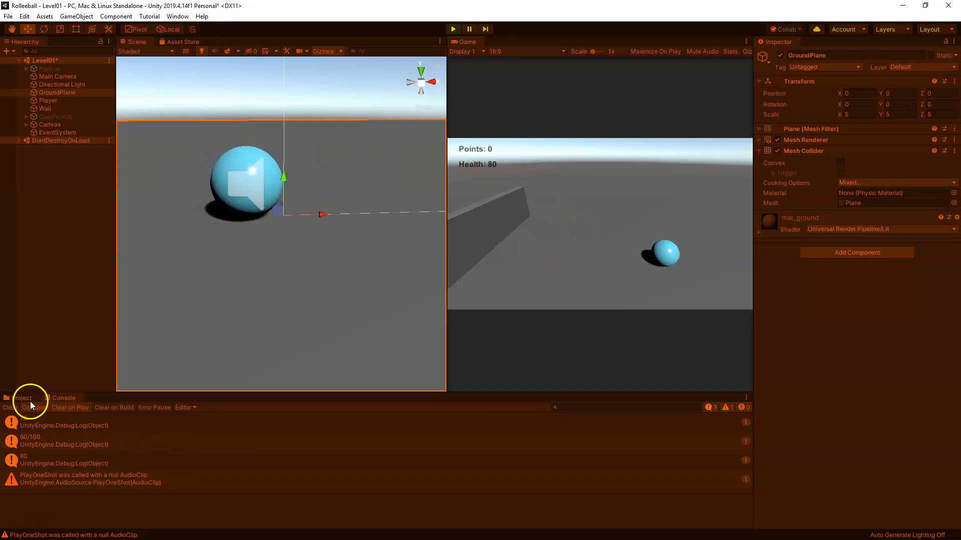
# Step: Clear the console messages and stop the running game
pyautogui.click(15, 409)
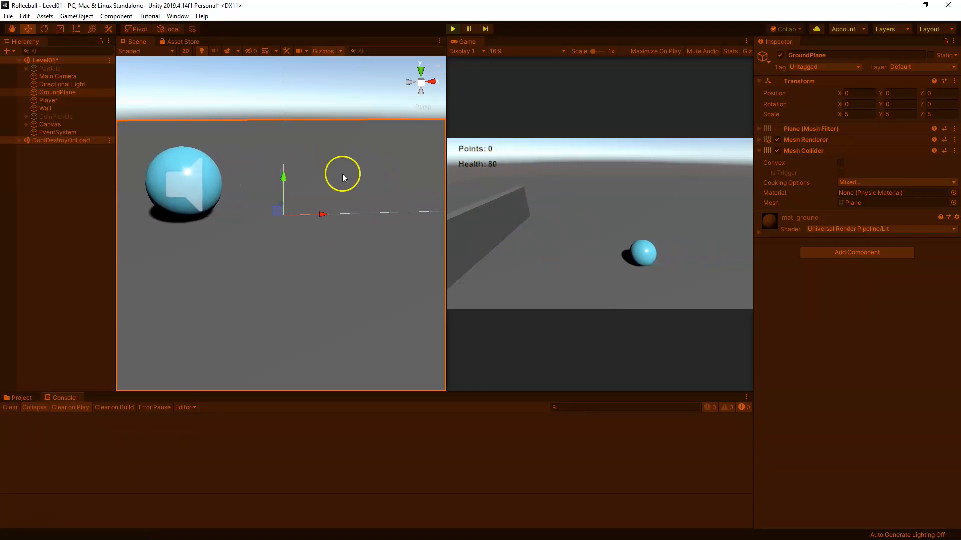
pyautogui.click(452, 29)
# Step: Switch to the browser showing the Unity Asset Store and select the address assetstore.unity.com
pyautogui.click(38, 539)
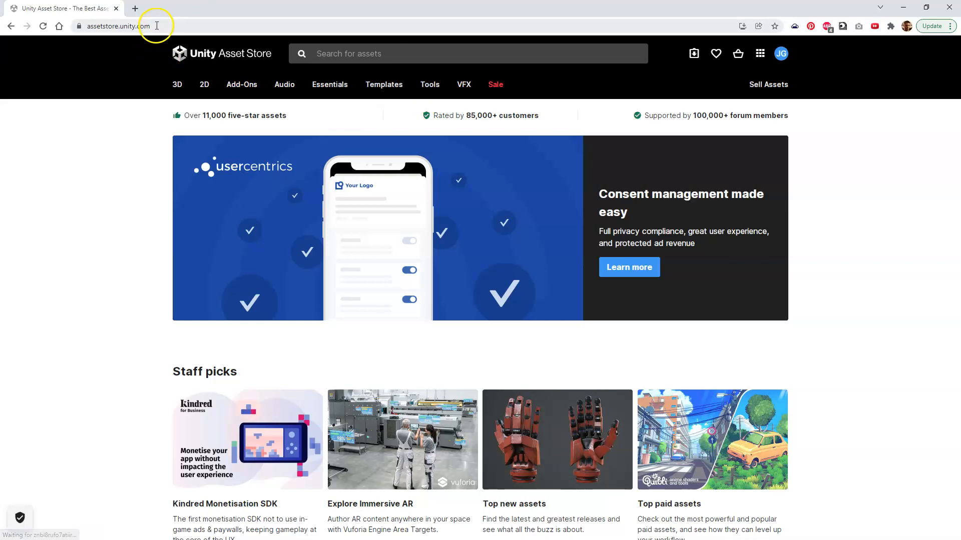
pyautogui.click(156, 26)
pyautogui.click(177, 27)
pyautogui.moveTo(179, 28); pyautogui.dragTo(106, 28)
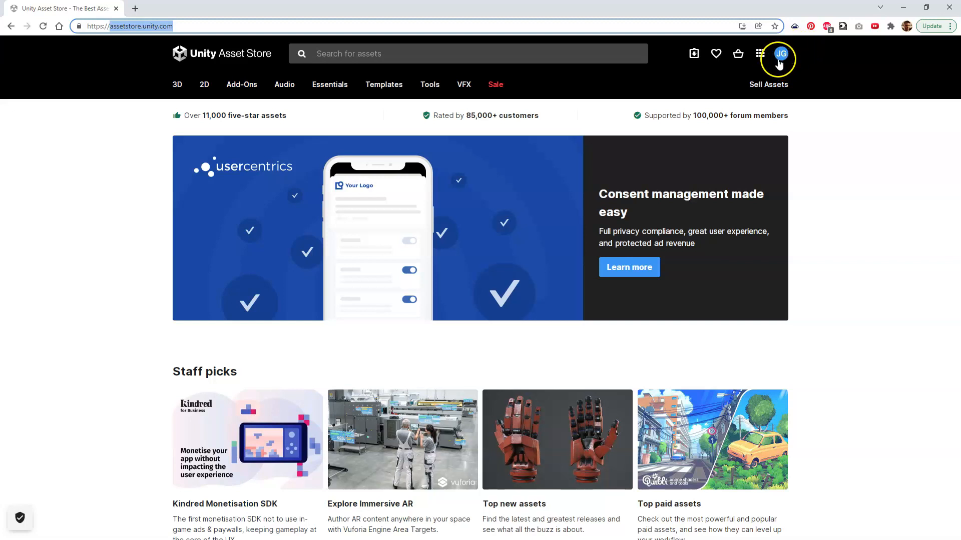
# Step: Search the Unity Asset Store for "Stylized Dungeon"
pyautogui.click(451, 56)
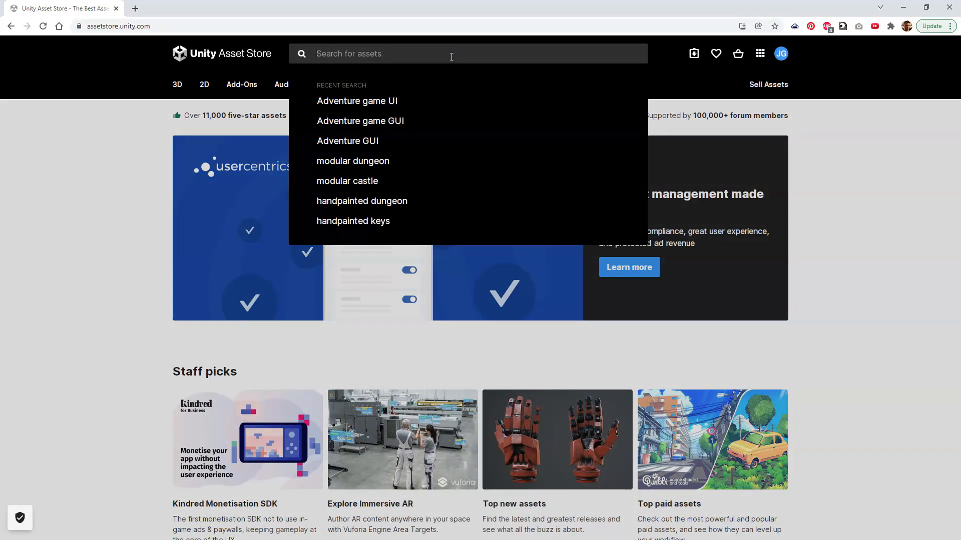
pyautogui.write('S')
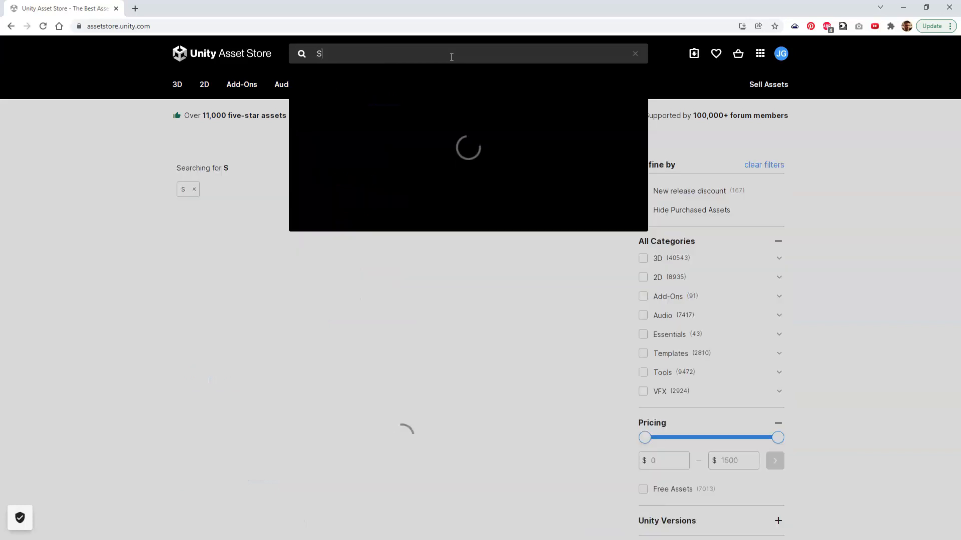
pyautogui.write('tylized')
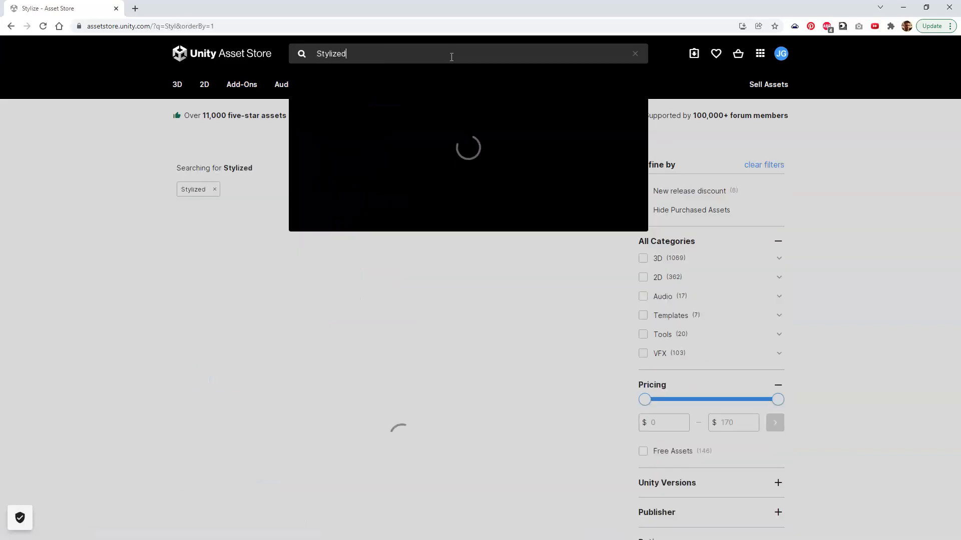
pyautogui.write(' Dungeon')
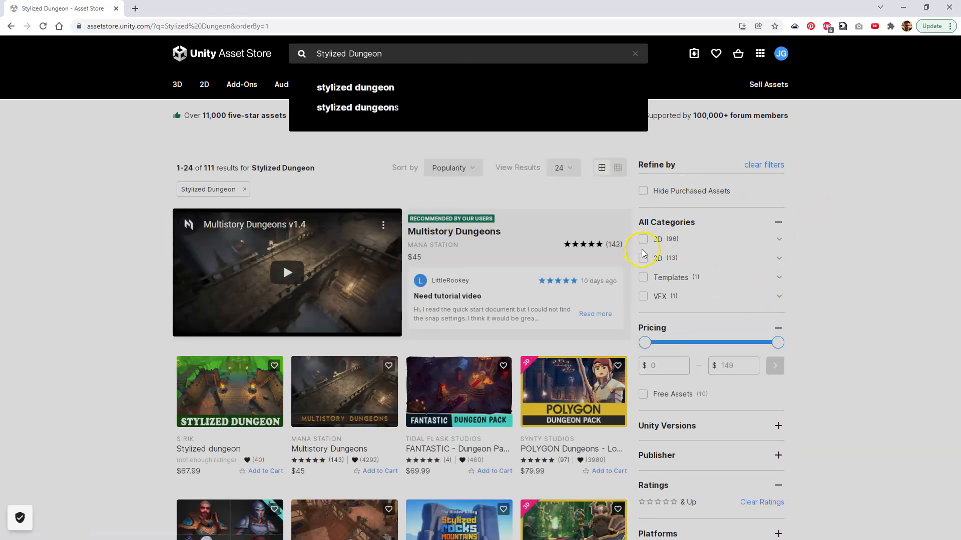
# Step: Filter the Stylized Dungeon search results to the 3D category and look over the listed assets
pyautogui.click(644, 243)
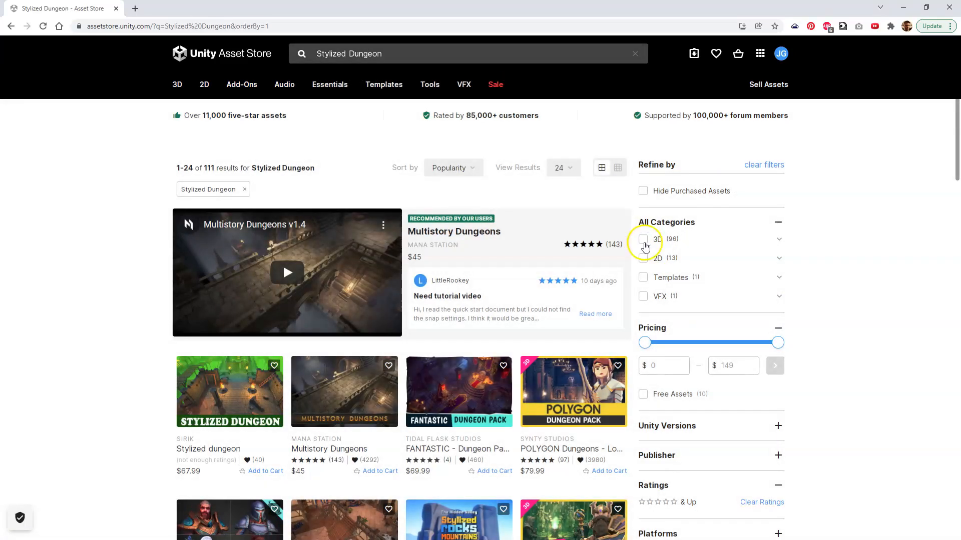
pyautogui.click(644, 240)
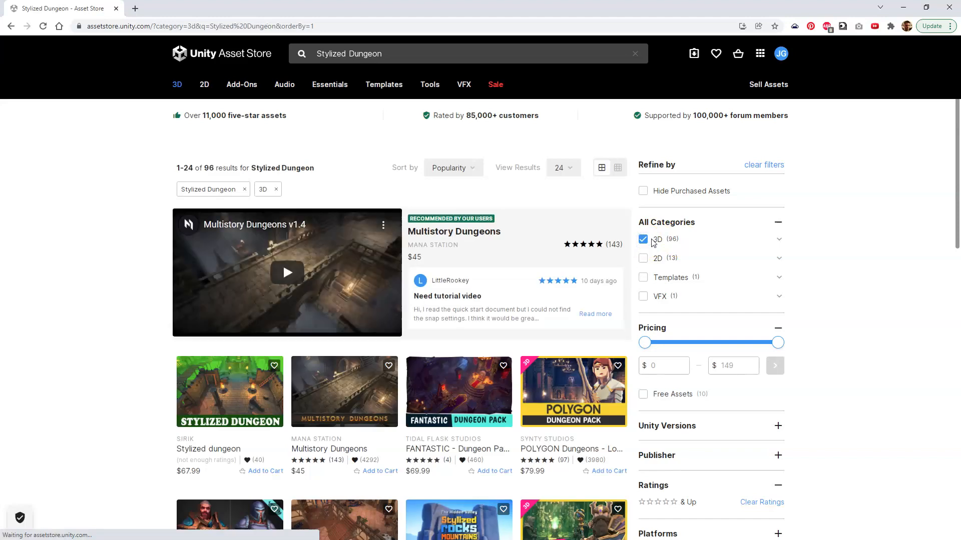
pyautogui.scroll(-2, 653, 251)
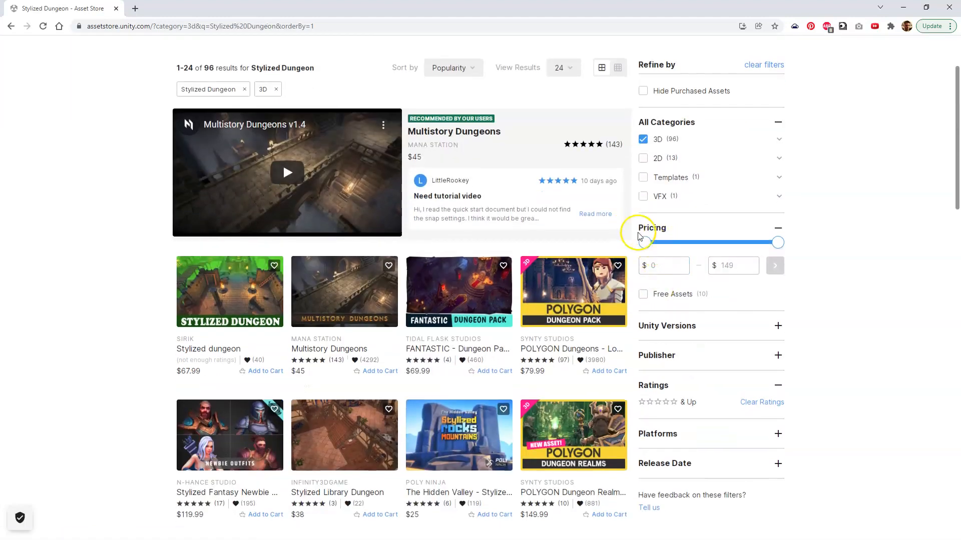
# Step: Limit the results to free assets and open Stylized Hand Painted Dungeon (Free) from its store page in Unity
pyautogui.click(643, 295)
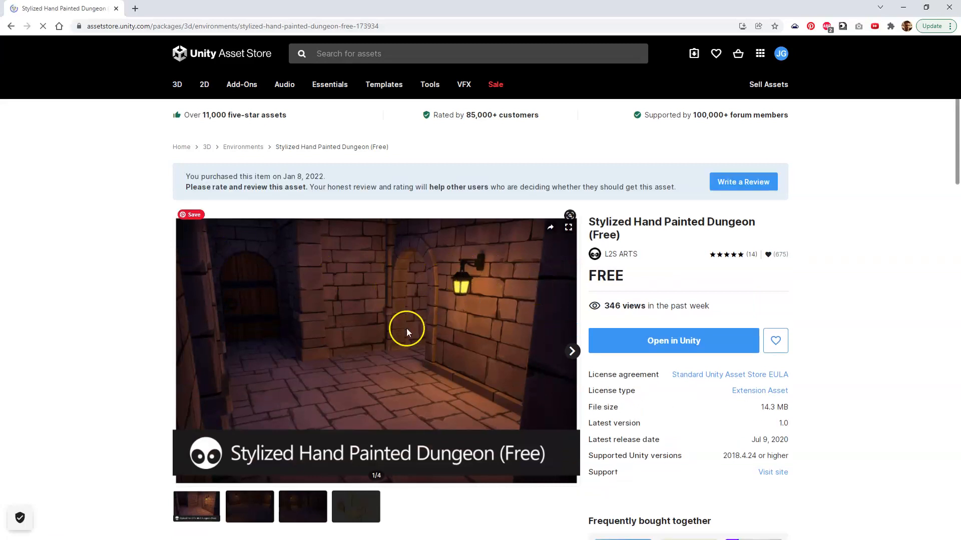
pyautogui.scroll(-1, 651, 302)
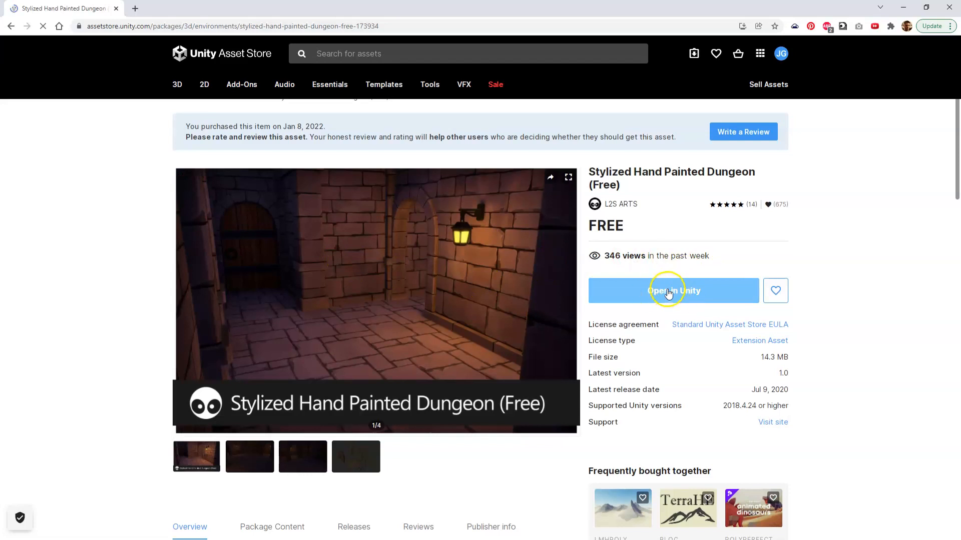
pyautogui.click(669, 294)
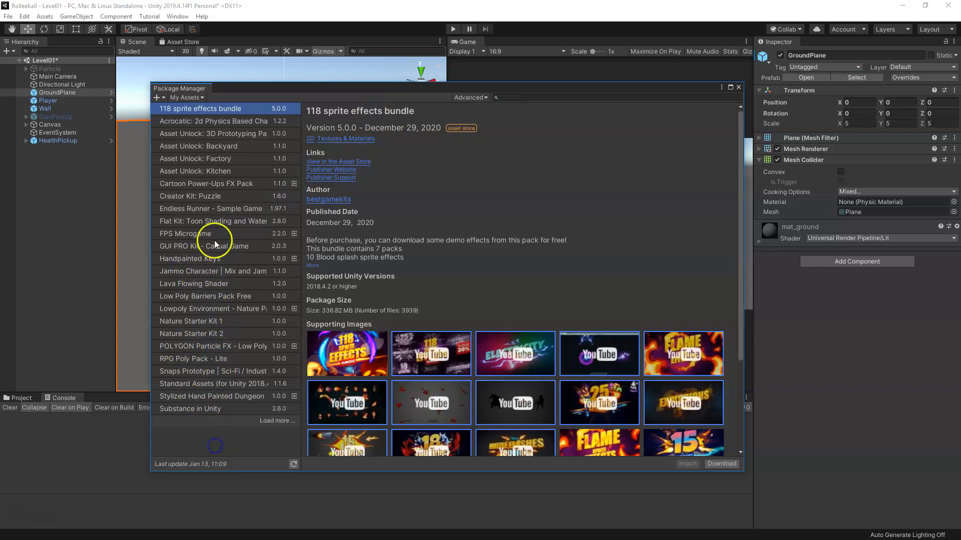
# Step: Search My Assets in the Package Manager for "styl" and select Stylized Hand Painted Dungeon
pyautogui.click(194, 221)
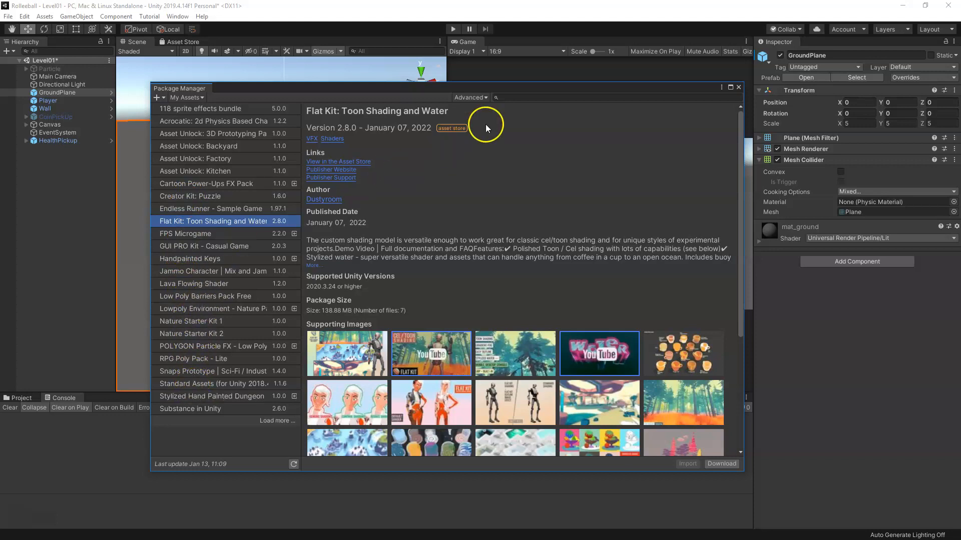
pyautogui.click(518, 98)
pyautogui.write('sty')
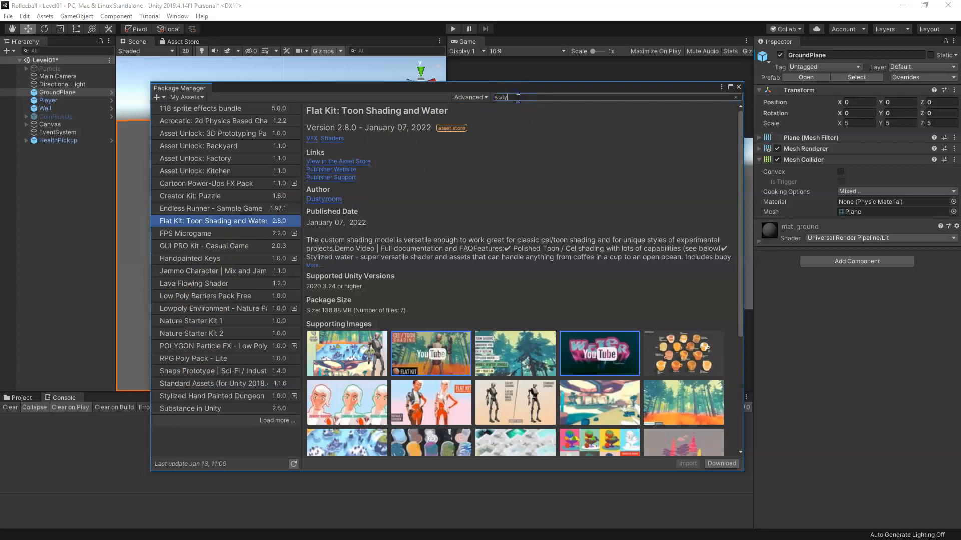
pyautogui.write('l')
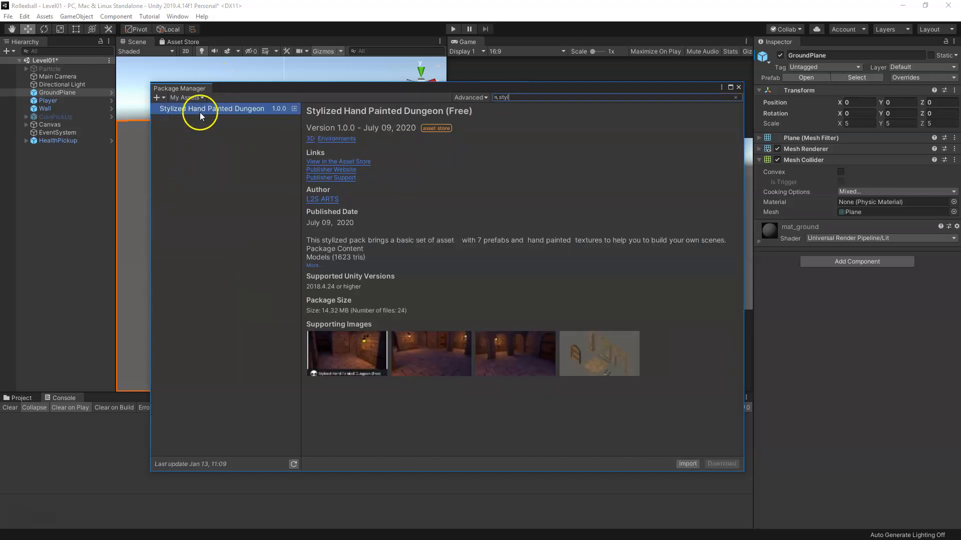
pyautogui.click(206, 108)
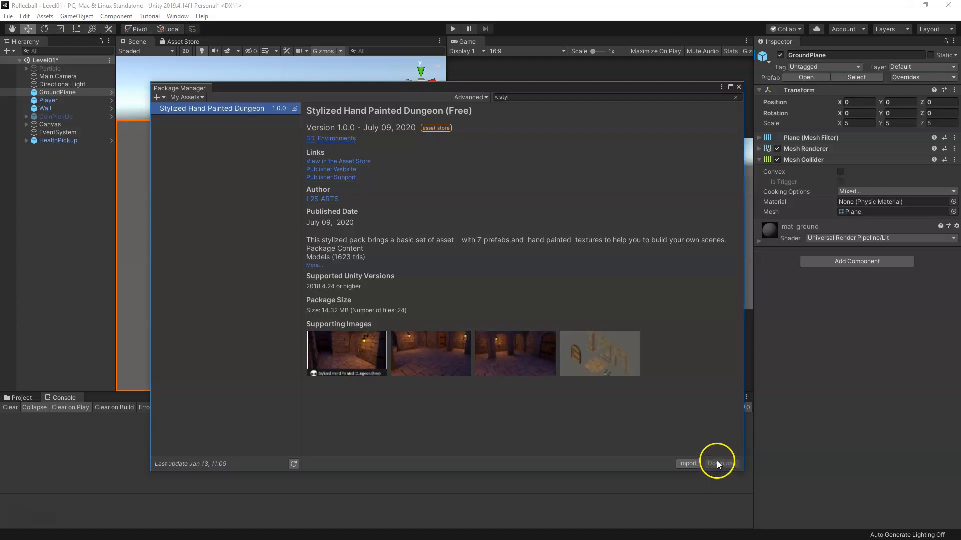
# Step: Start importing the dungeon package and collapse its Demo, Materials, Originals, Prefabs and Textures folders in the import list
pyautogui.click(687, 464)
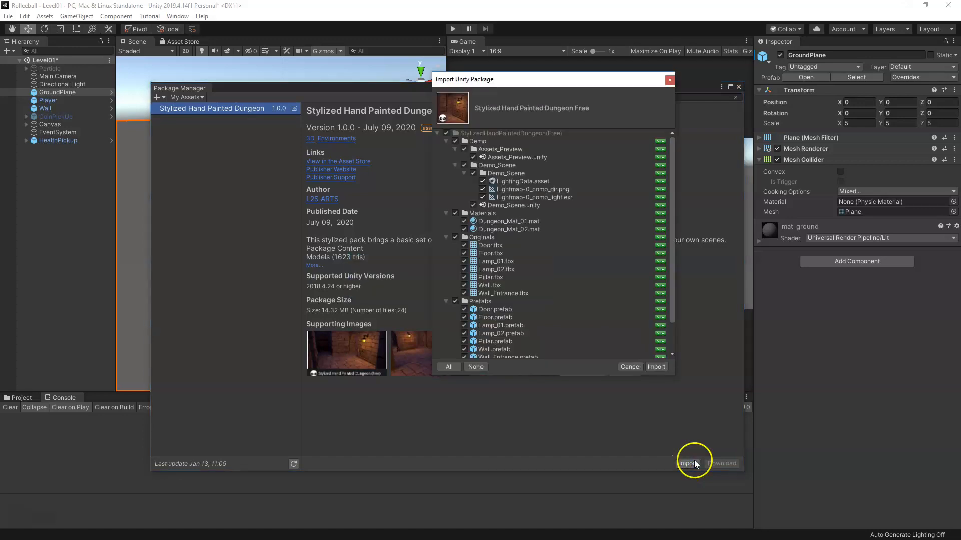
pyautogui.click(446, 142)
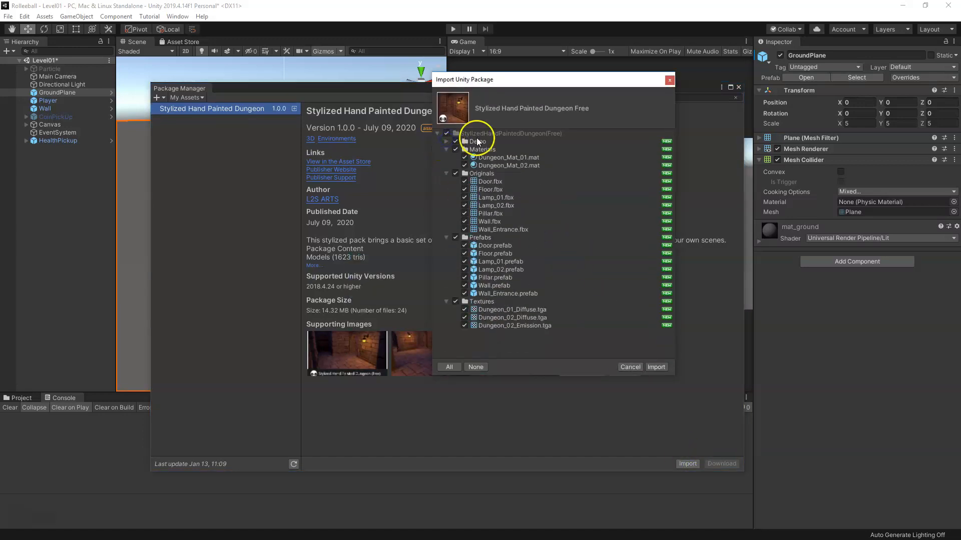
pyautogui.click(446, 174)
pyautogui.click(446, 182)
pyautogui.click(446, 190)
pyautogui.click(446, 149)
pyautogui.click(494, 133)
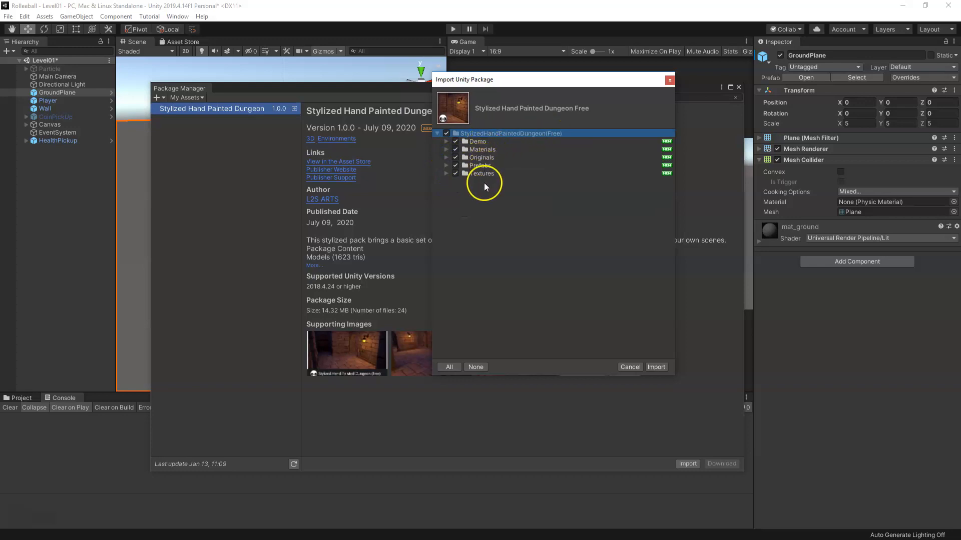
# Step: Import all contents of the dungeon package into the project and close the Package Manager
pyautogui.click(655, 368)
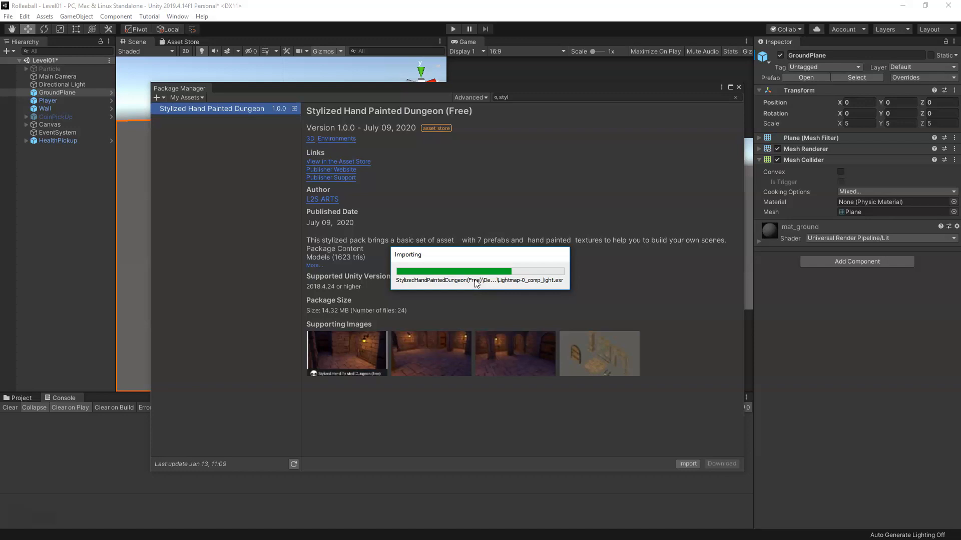
pyautogui.click(469, 283)
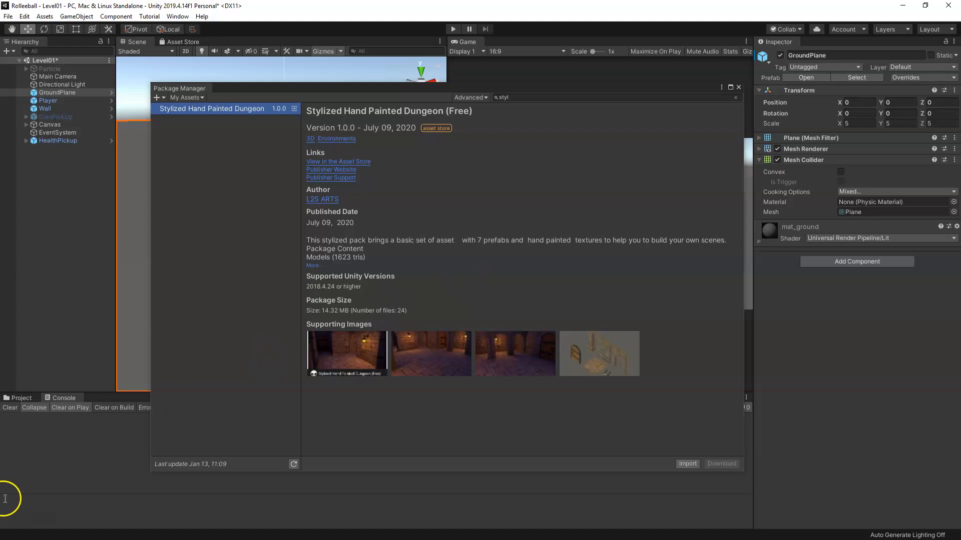
pyautogui.click(739, 87)
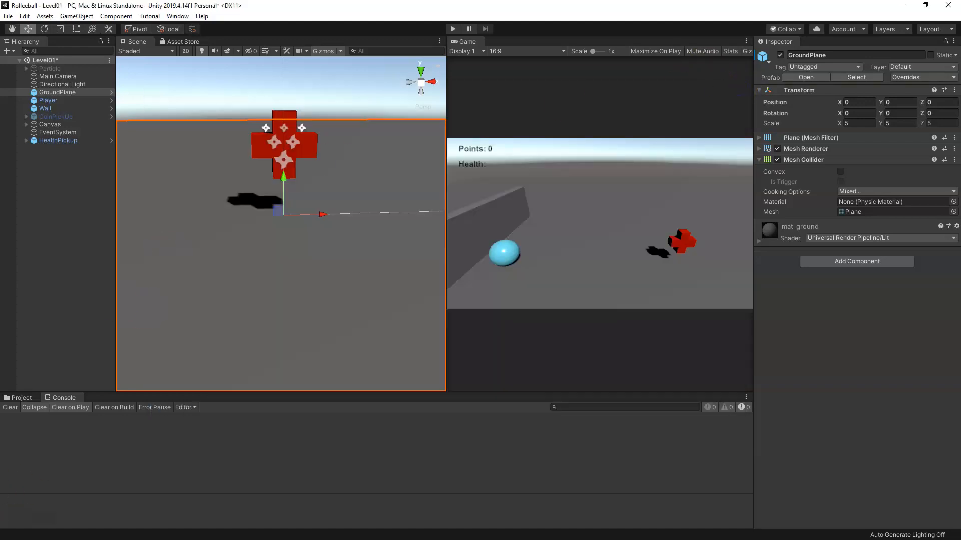
# Step: Open the StylizedHandPaintedDungeon(Free) folder inside the project's Assets
pyautogui.click(24, 396)
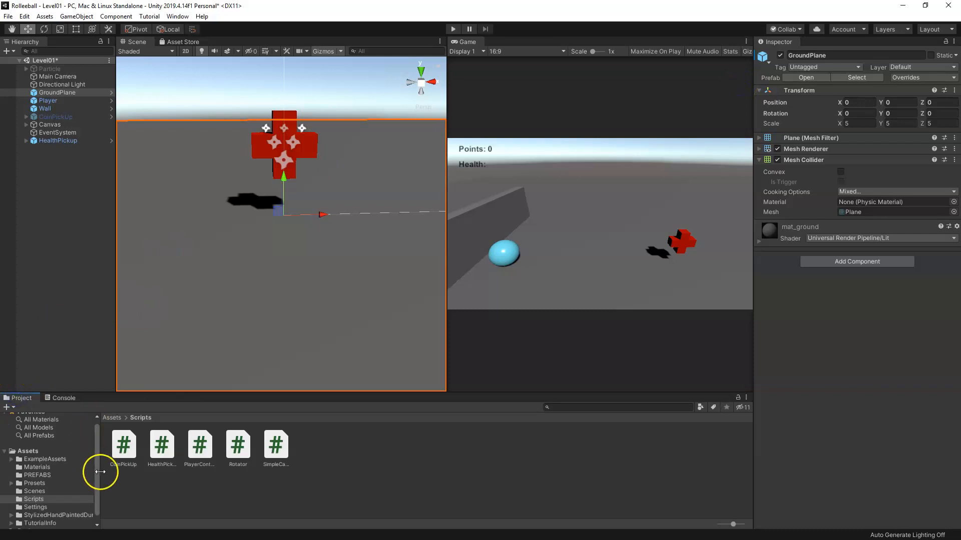
pyautogui.click(29, 451)
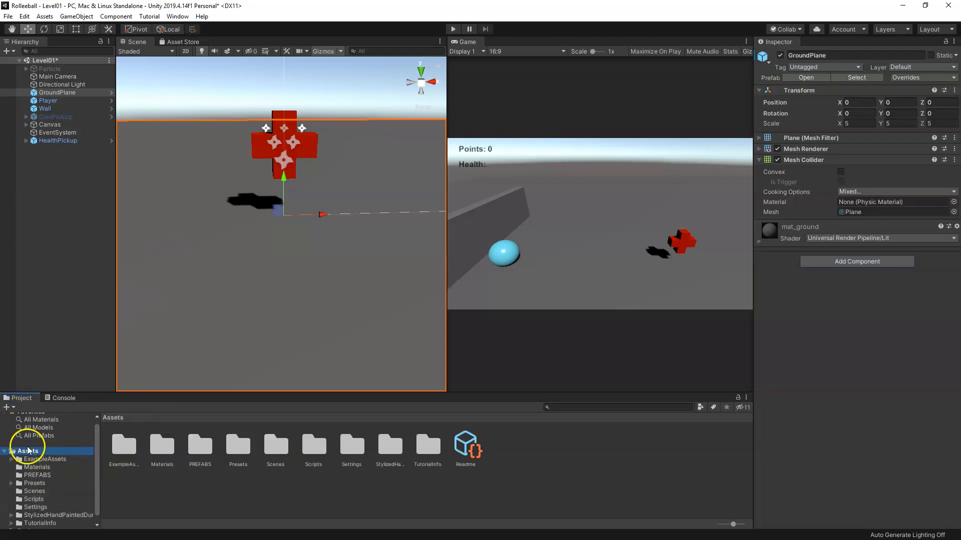
pyautogui.click(386, 447)
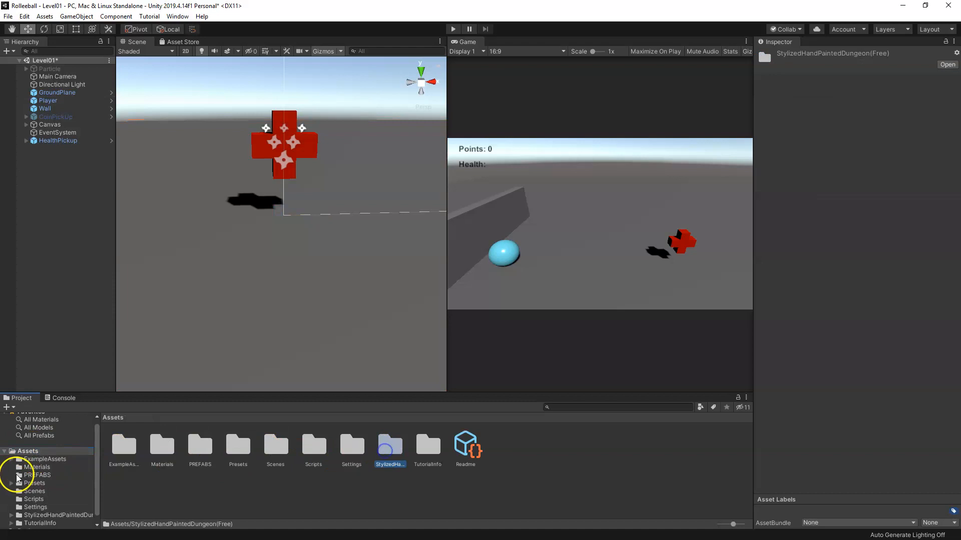
pyautogui.scroll(-1, 50, 475)
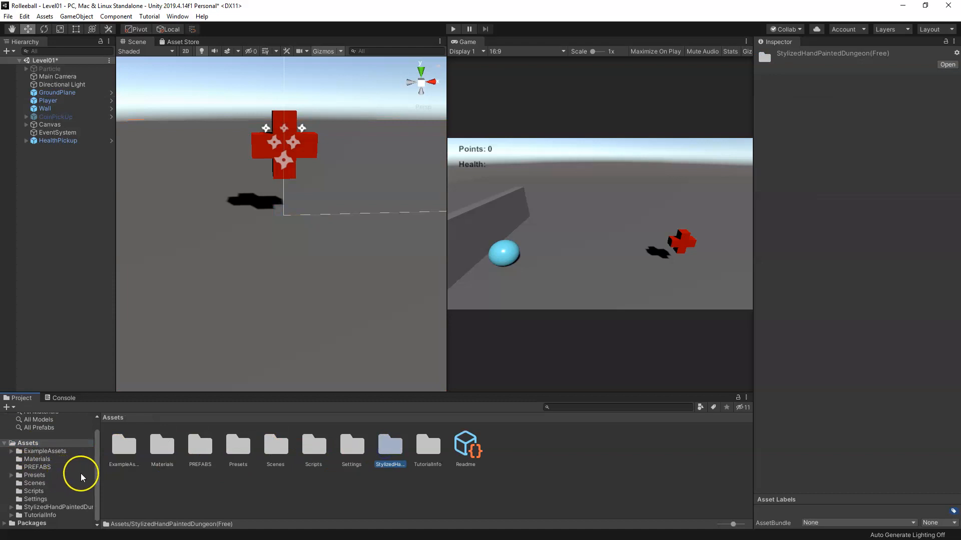
pyautogui.doubleClick(392, 452)
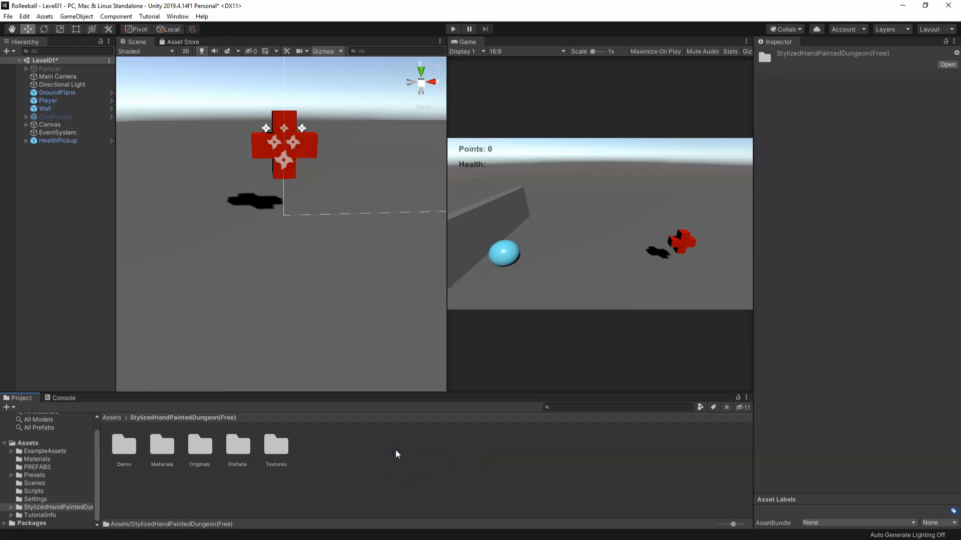
# Step: Enlarge the project file browser, expand the dungeon package's Demo folder and select the Assets_Preview scene
pyautogui.moveTo(87, 391); pyautogui.dragTo(83, 343)
pyautogui.click(12, 472)
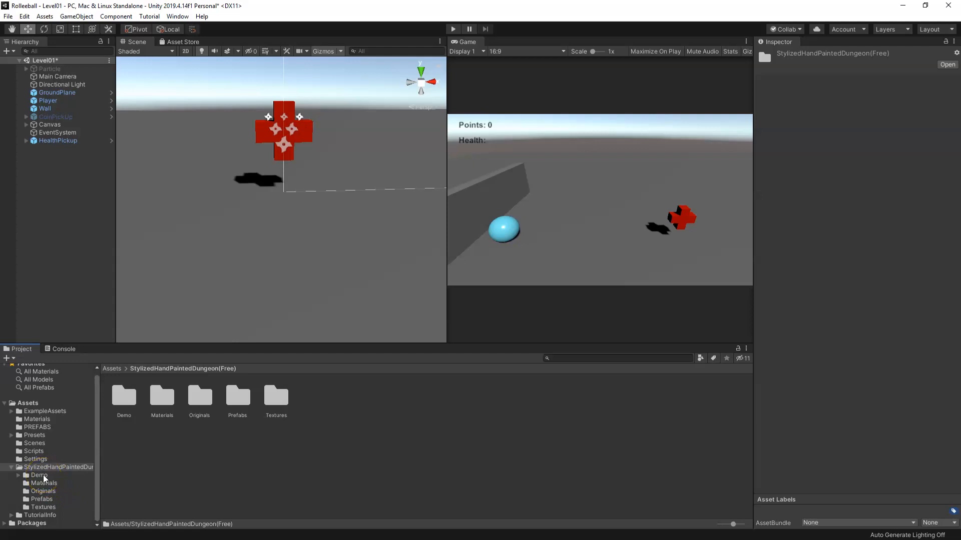
pyautogui.click(44, 476)
pyautogui.click(176, 429)
pyautogui.click(18, 475)
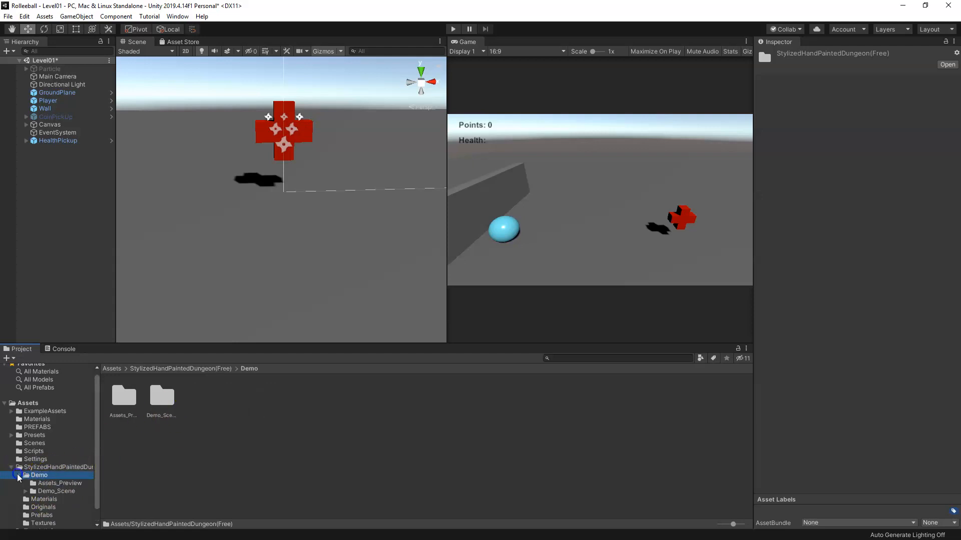
pyautogui.click(62, 493)
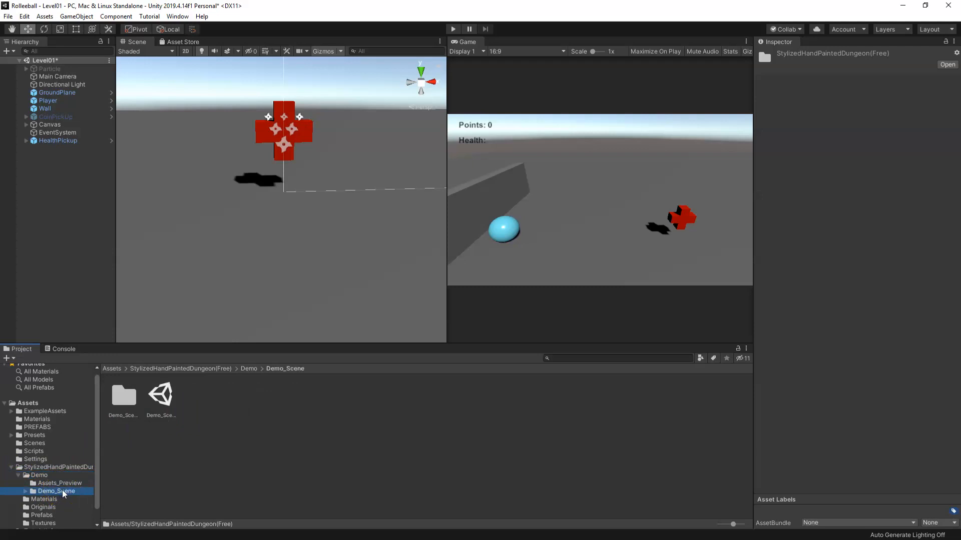
pyautogui.click(59, 484)
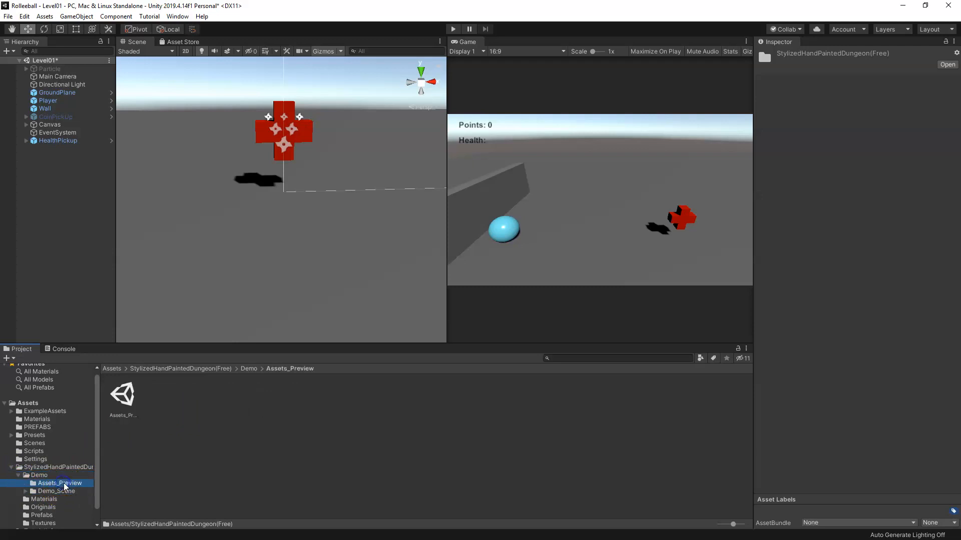
pyautogui.click(57, 487)
pyautogui.click(126, 401)
# Step: Save the Level01 scene and the project
pyautogui.click(64, 175)
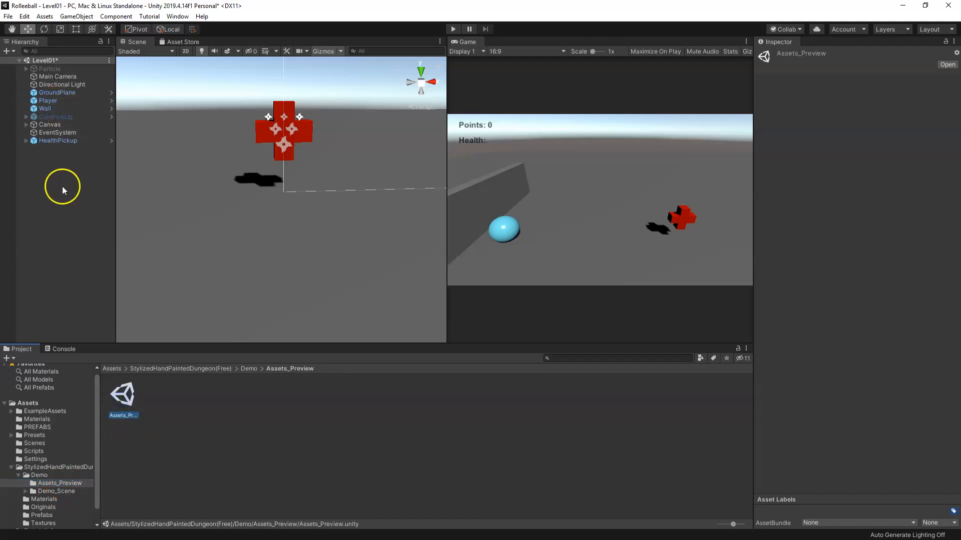
pyautogui.click(38, 50)
pyautogui.hotkey('ctrl', 's')
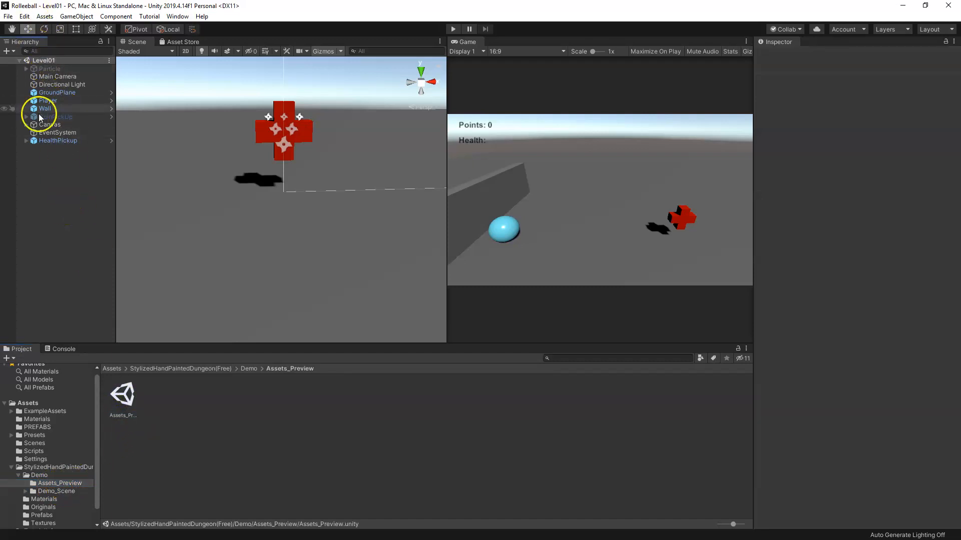
pyautogui.click(7, 16)
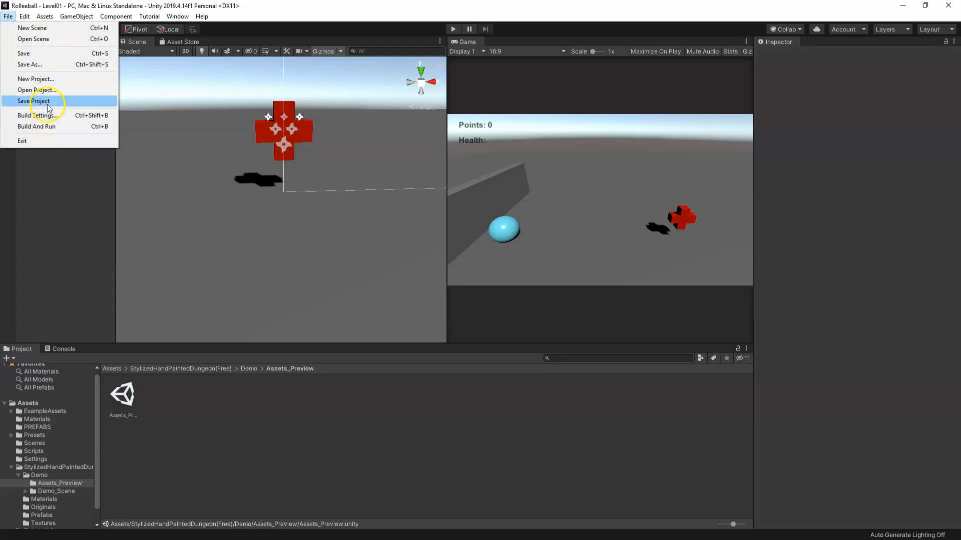
pyautogui.click(49, 106)
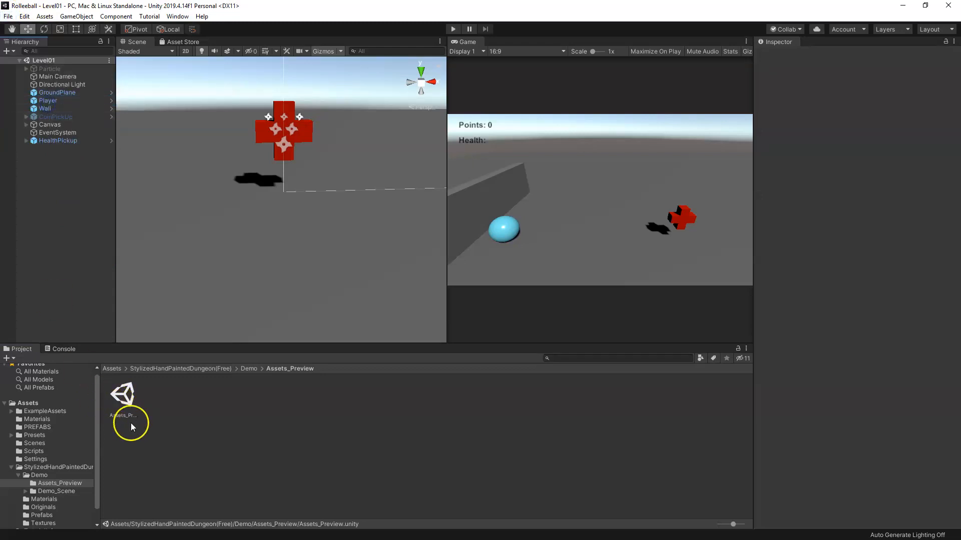
# Step: Open the Assets_Preview scene and inspect the dungeon models from several angles in the scene view
pyautogui.click(127, 404)
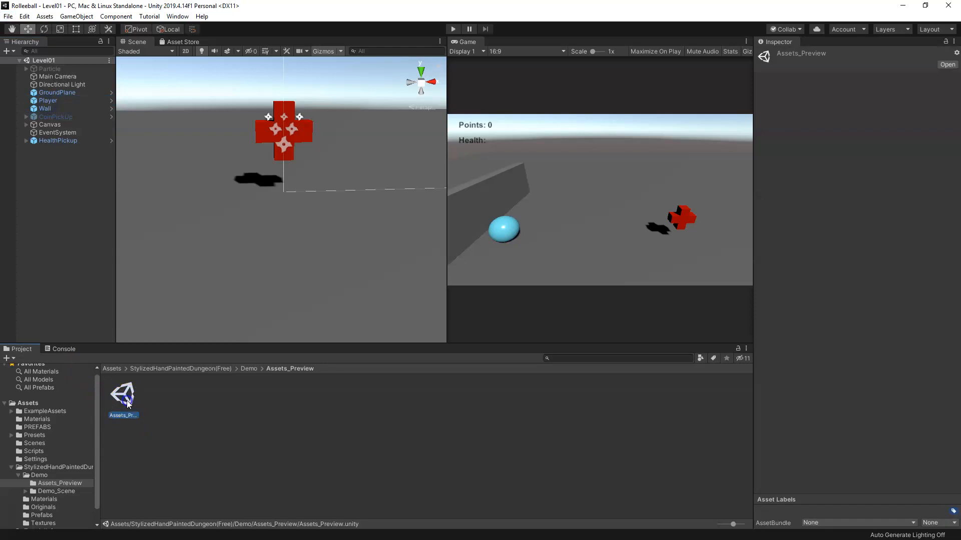
pyautogui.doubleClick(127, 403)
pyautogui.scroll(-5, 282, 190)
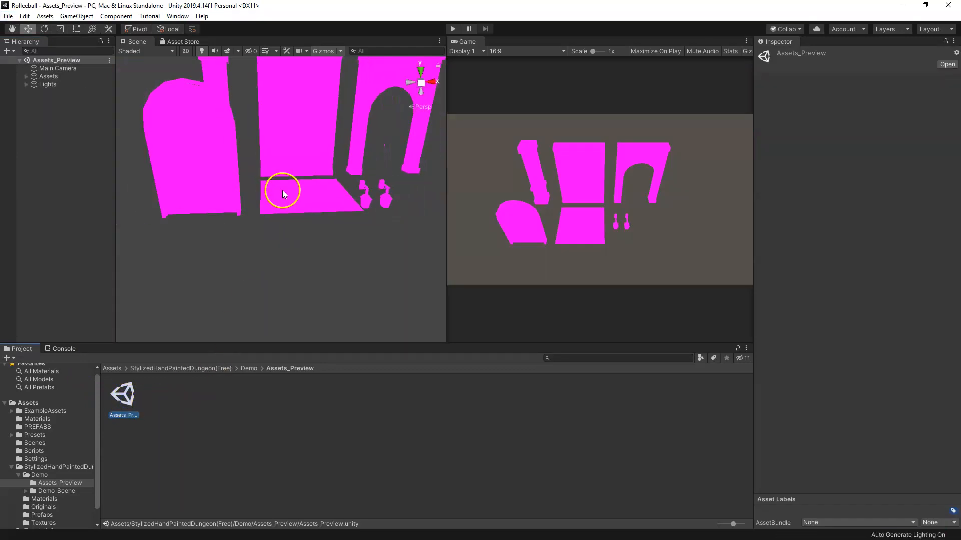
pyautogui.moveTo(285, 229); pyautogui.dragTo(277, 202, button='middle')
pyautogui.keyDown('alt'); pyautogui.moveTo(278, 203); pyautogui.dragTo(260, 225); pyautogui.keyUp('alt')
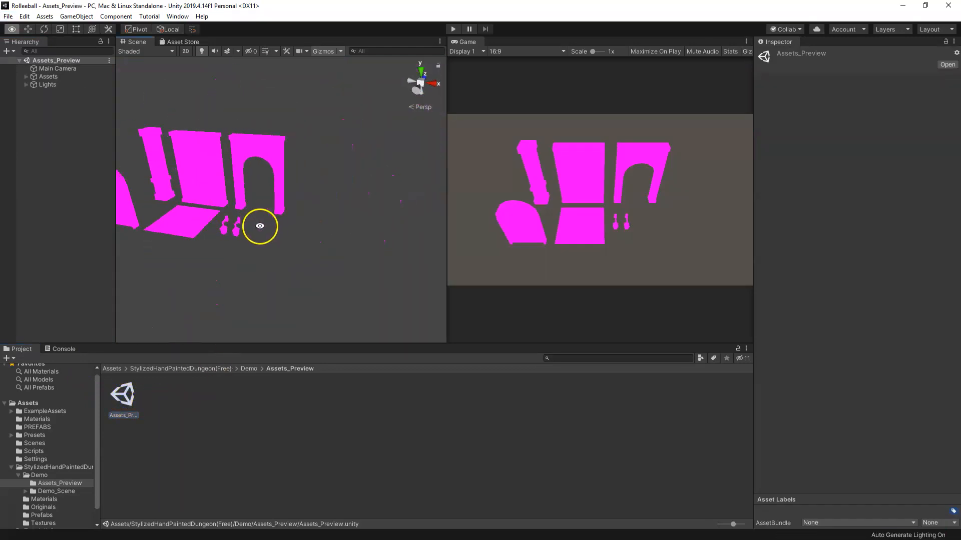
pyautogui.moveTo(260, 226); pyautogui.dragTo(284, 227, button='middle')
pyautogui.scroll(2, 284, 227)
pyautogui.scroll(3, 289, 226)
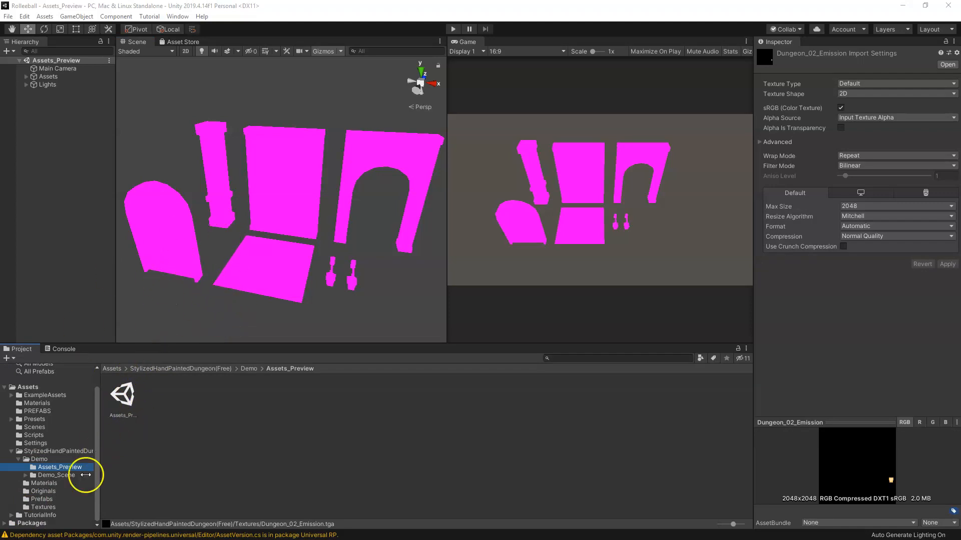
# Step: Switch Dungeon_Mat_01 to the Universal Render Pipeline/Lit shader and assign the stone wall texture from the package's Textures folder as its base map
pyautogui.click(43, 483)
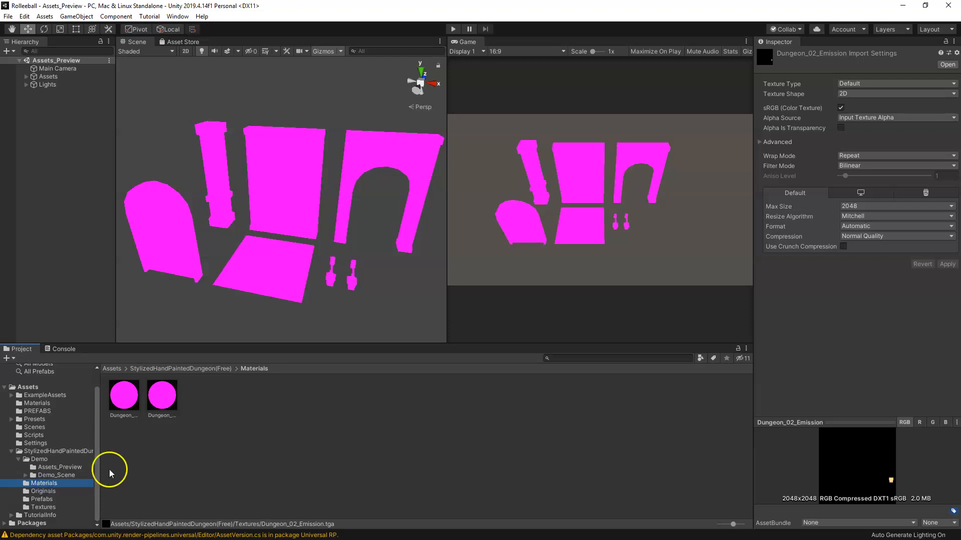
pyautogui.click(123, 415)
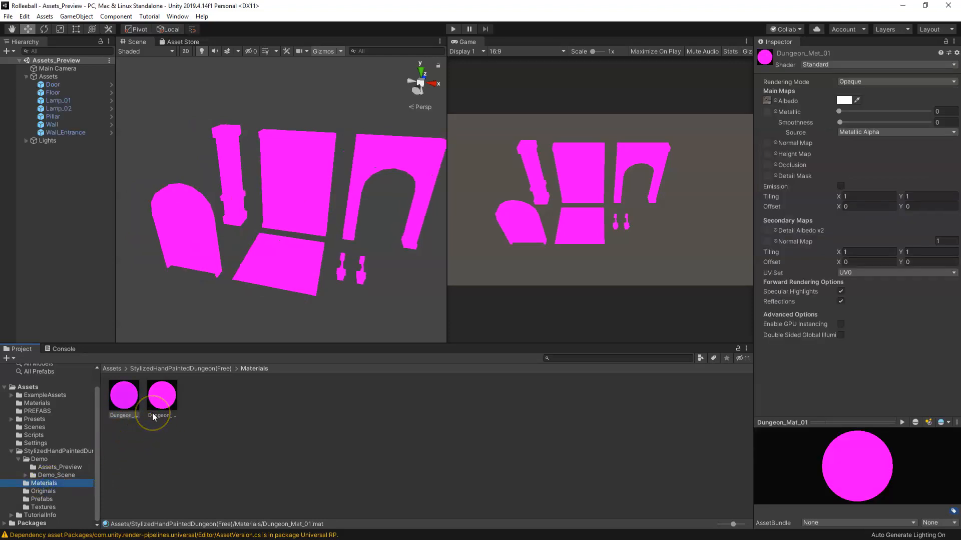
pyautogui.click(162, 398)
pyautogui.click(129, 395)
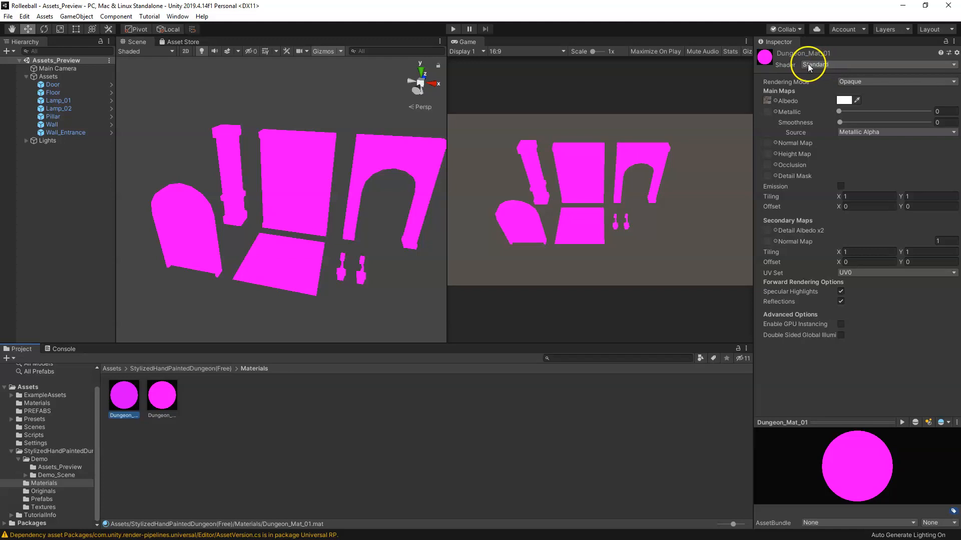
pyautogui.click(830, 65)
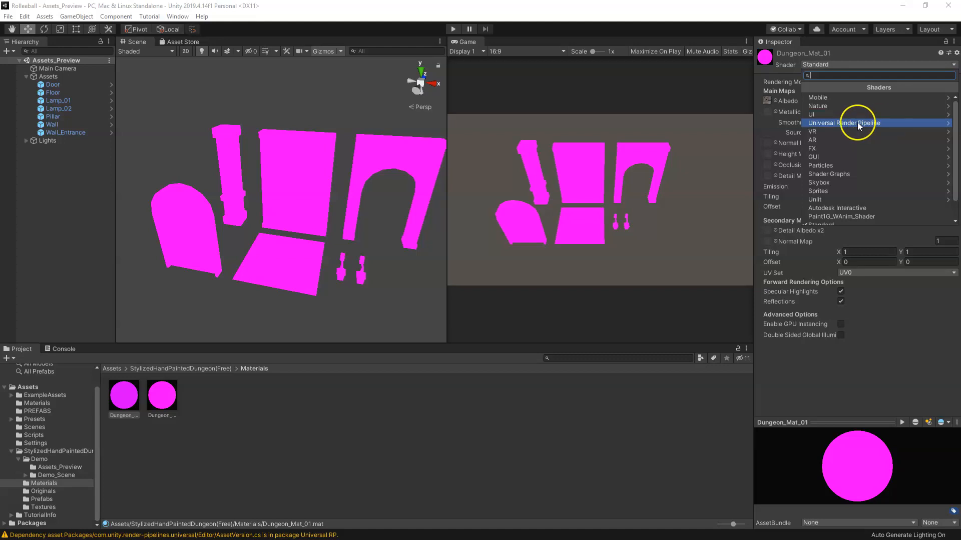
pyautogui.click(923, 123)
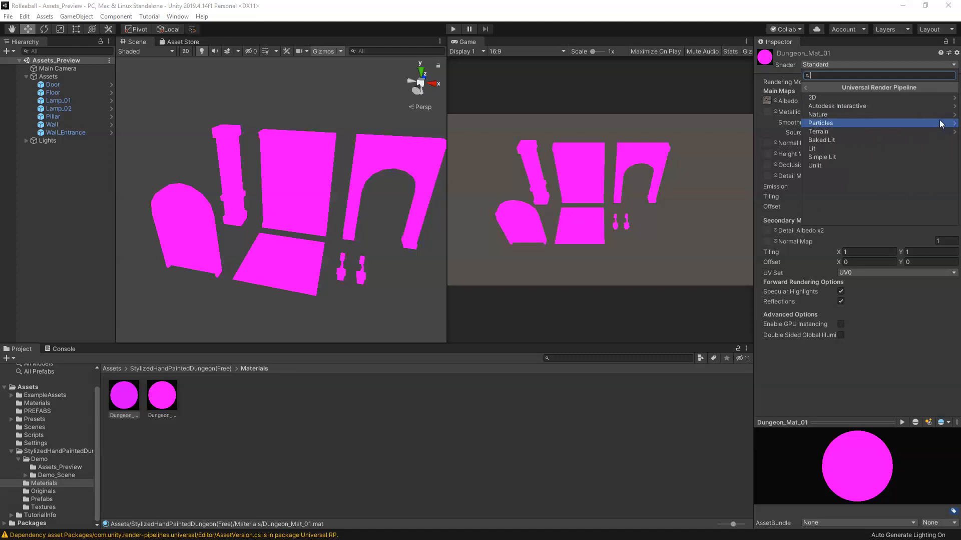
pyautogui.click(815, 158)
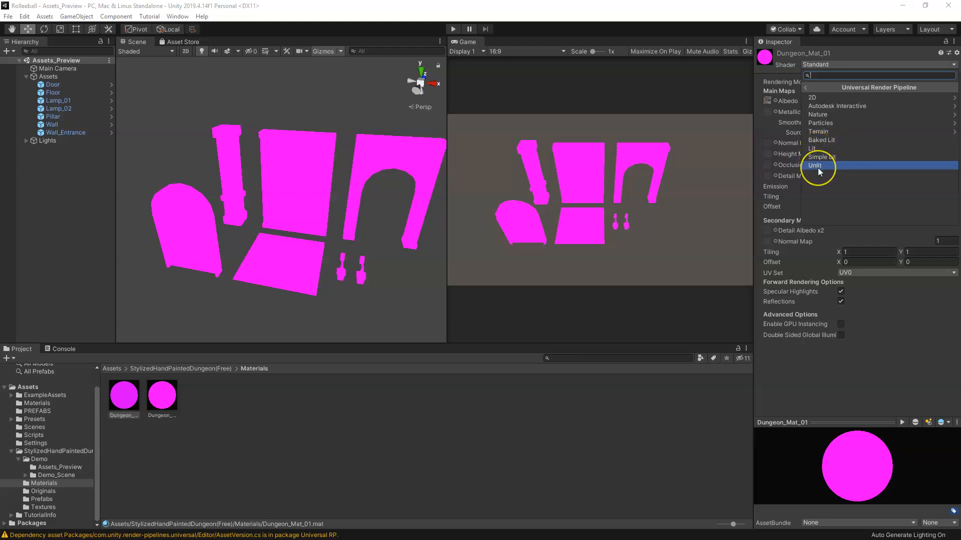
pyautogui.click(820, 159)
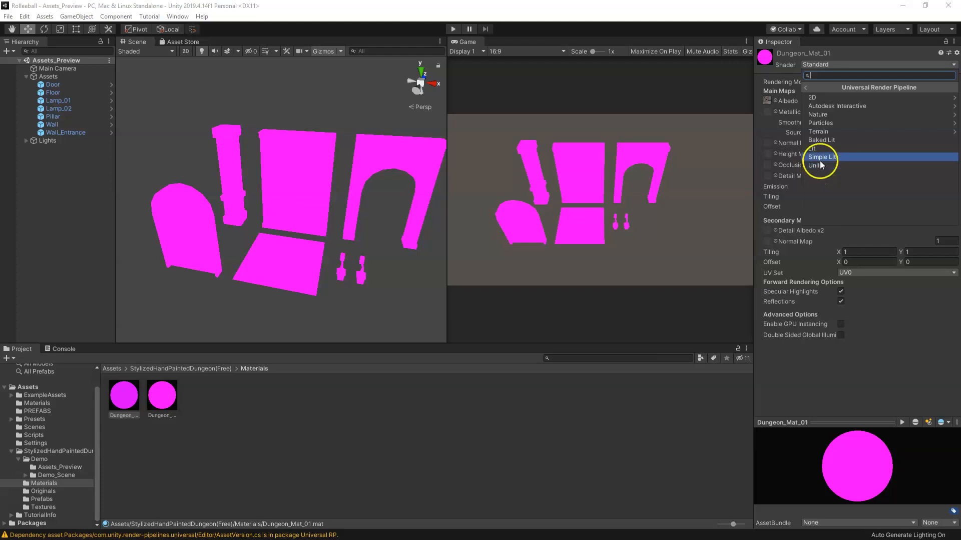
pyautogui.click(825, 148)
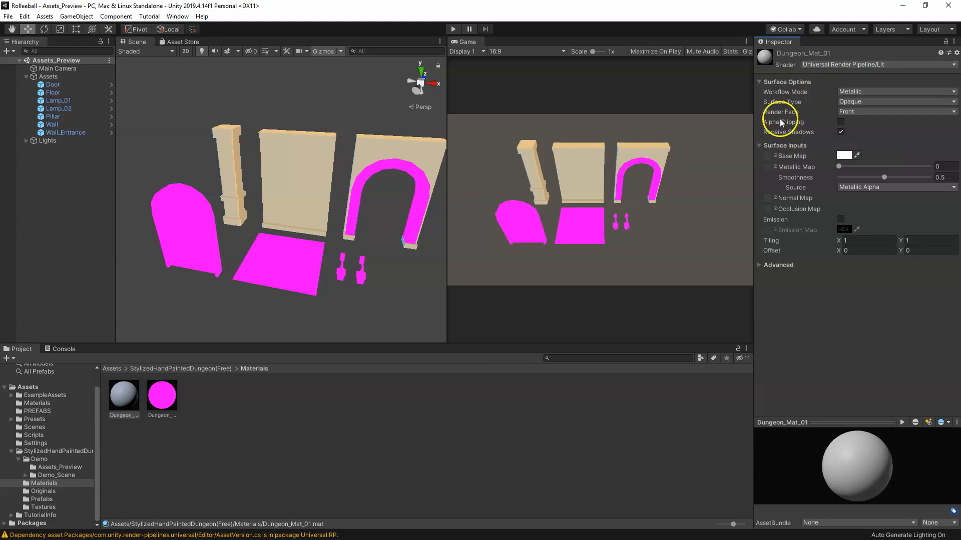
pyautogui.click(42, 506)
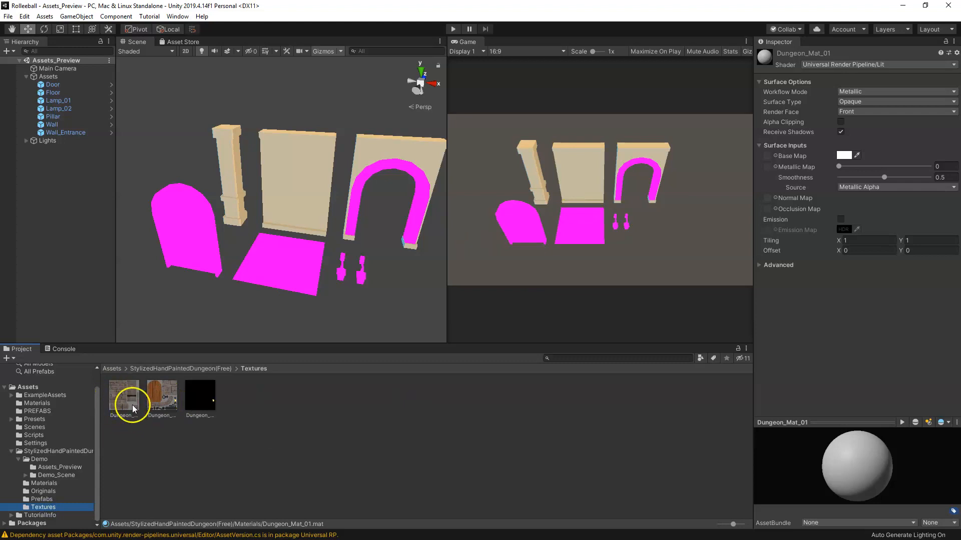
pyautogui.moveTo(131, 403); pyautogui.dragTo(769, 159)
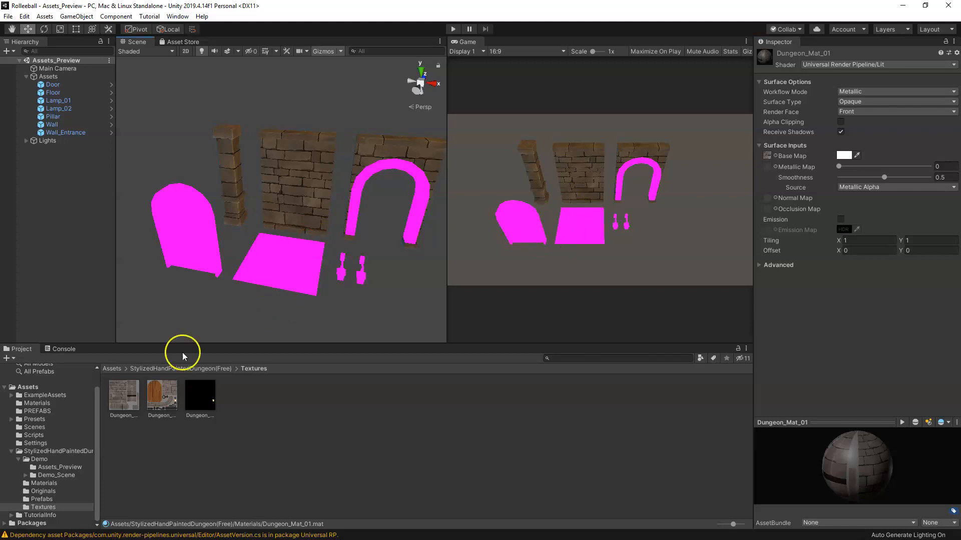
# Step: Switch Dungeon_Mat_02 to the Universal Render Pipeline/Lit shader and rotate its preview sphere to show the emissive area
pyautogui.click(44, 484)
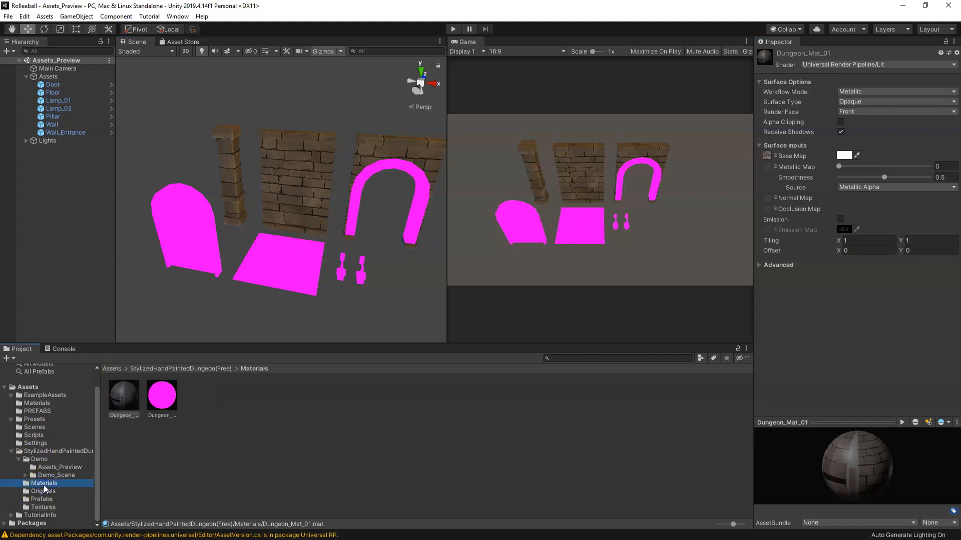
pyautogui.click(166, 398)
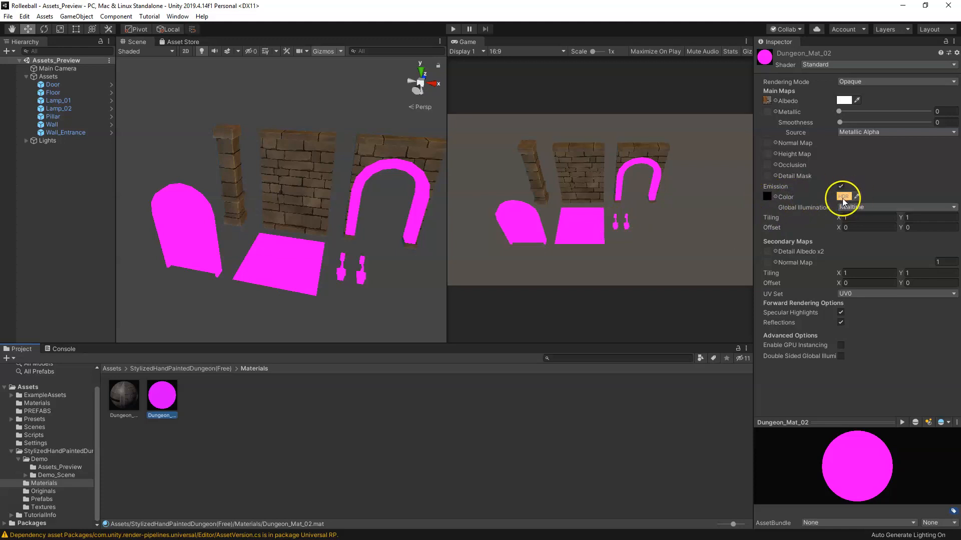
pyautogui.click(815, 64)
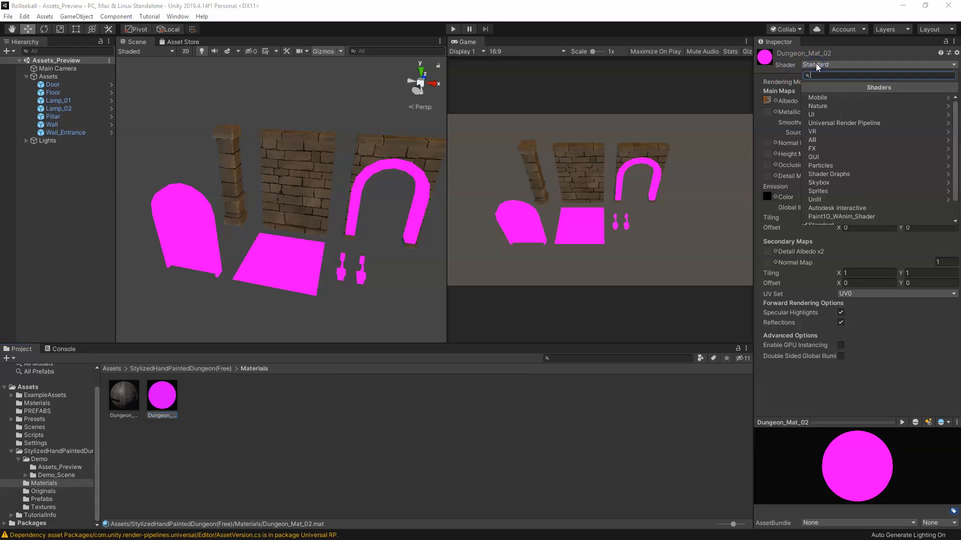
pyautogui.click(945, 122)
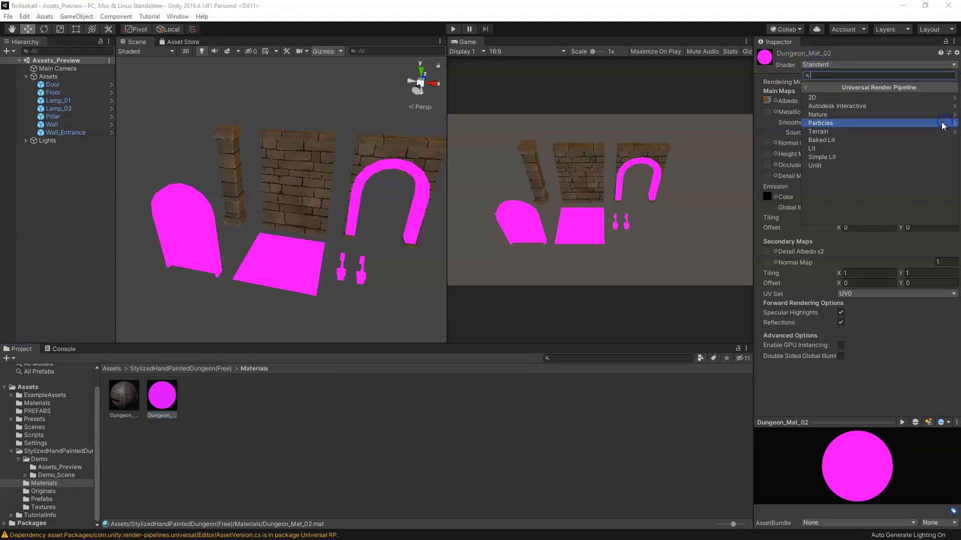
pyautogui.click(827, 151)
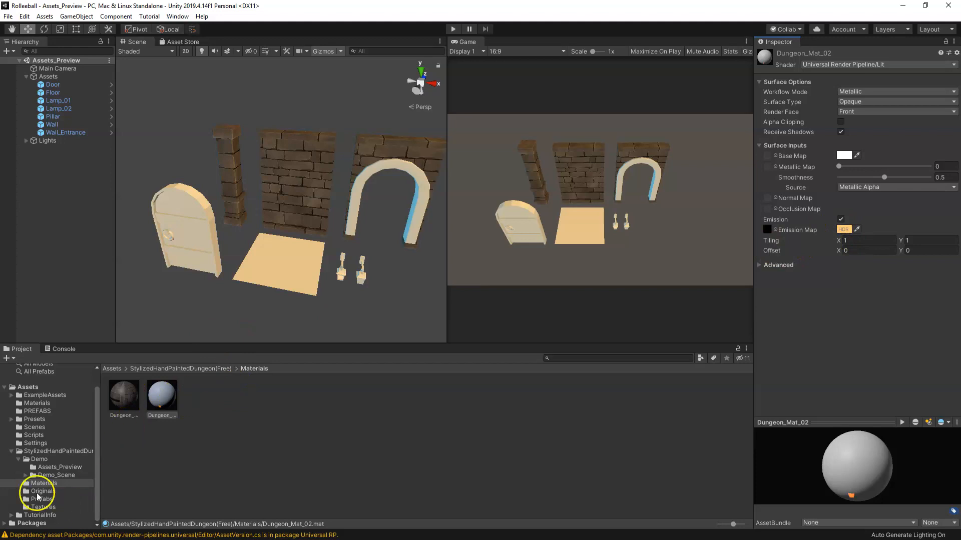
pyautogui.moveTo(826, 461); pyautogui.dragTo(861, 436)
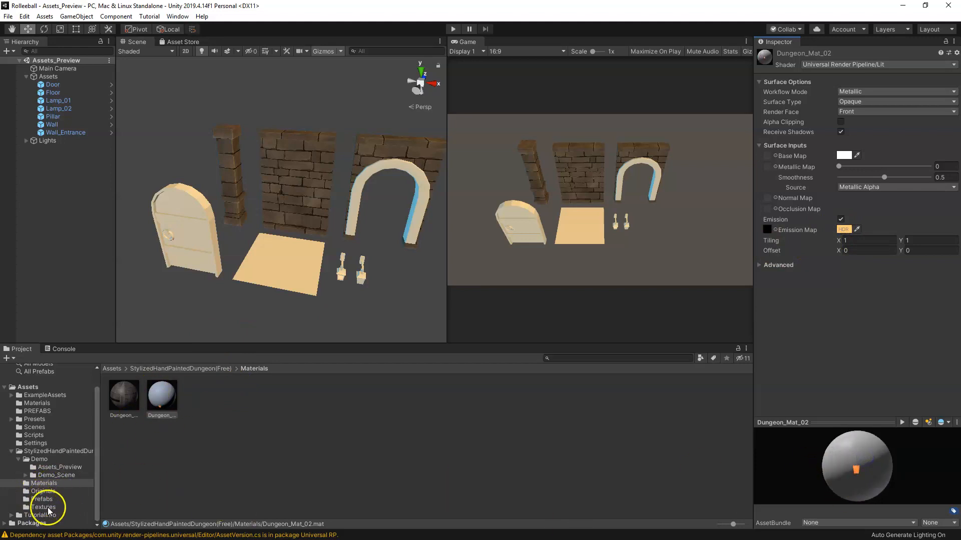
# Step: Assign the texture with the wooden door as Dungeon_Mat_02's base map, then enlarge and rotate the material preview
pyautogui.click(43, 507)
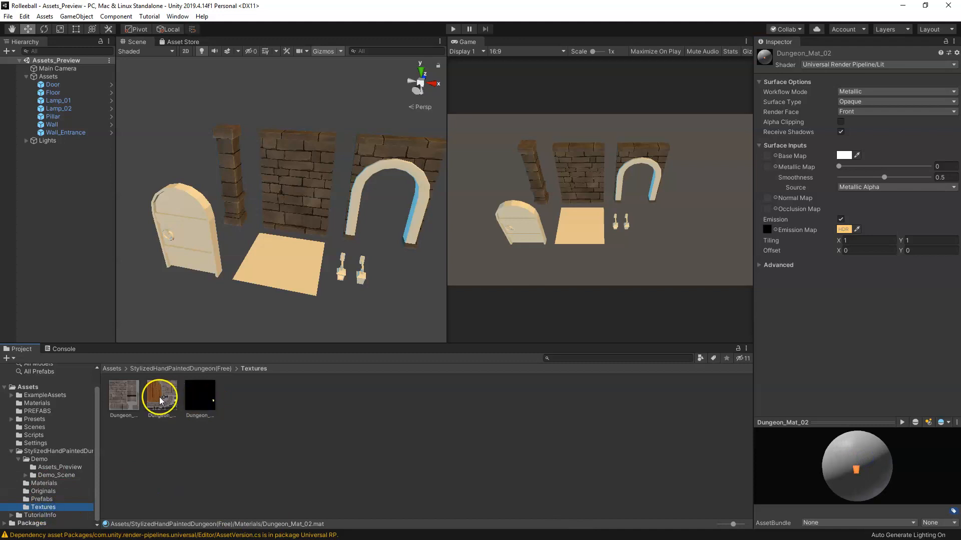
pyautogui.moveTo(160, 397); pyautogui.dragTo(767, 157)
pyautogui.moveTo(866, 459)
pyautogui.mouseDown()
pyautogui.moveTo(930, 486)
pyautogui.moveTo(820, 475)
pyautogui.moveTo(850, 481)
pyautogui.moveTo(835, 454)
pyautogui.moveTo(876, 466)
pyautogui.mouseUp()
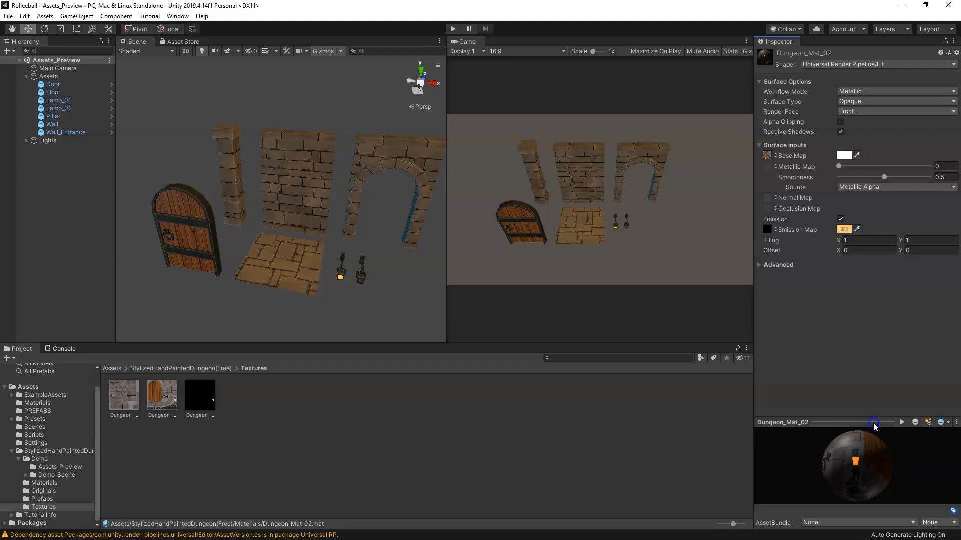
pyautogui.moveTo(874, 426); pyautogui.dragTo(874, 390)
pyautogui.moveTo(851, 450); pyautogui.dragTo(878, 475)
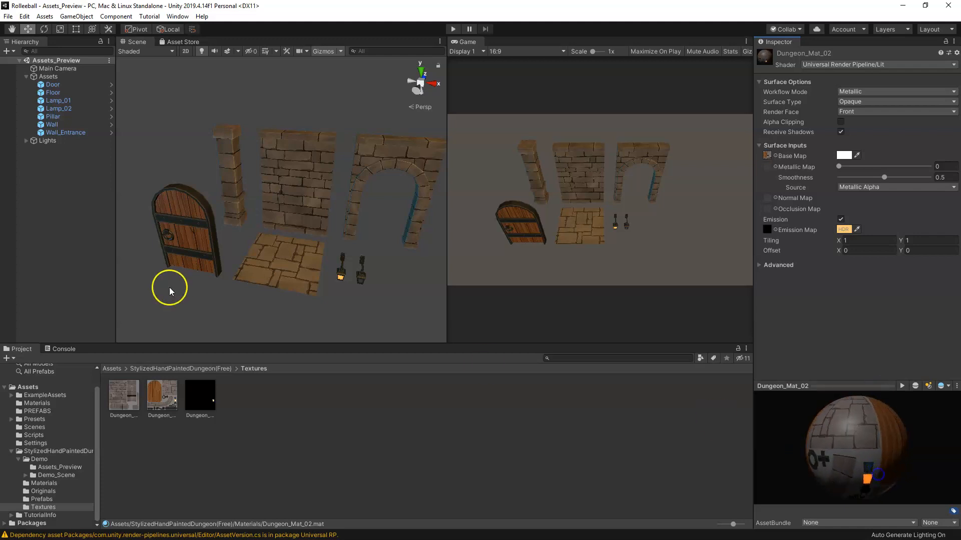
# Step: Save the project with the converted dungeon materials
pyautogui.moveTo(300, 223); pyautogui.dragTo(332, 227, button='middle')
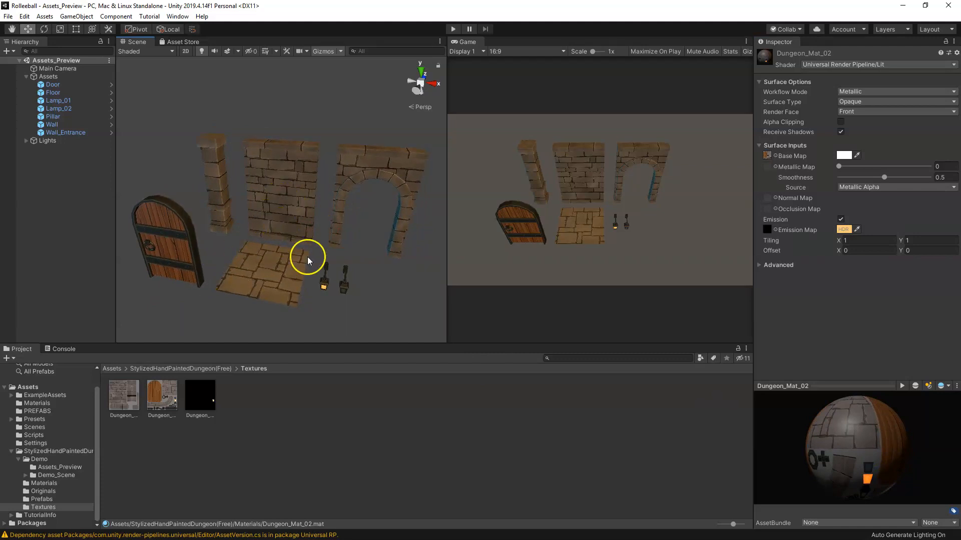
pyautogui.click(8, 16)
pyautogui.click(33, 100)
# Step: Examine the textured door, floor, walls, pillar and lamps from several angles in the scene view
pyautogui.moveTo(246, 274); pyautogui.dragTo(259, 259, button='middle')
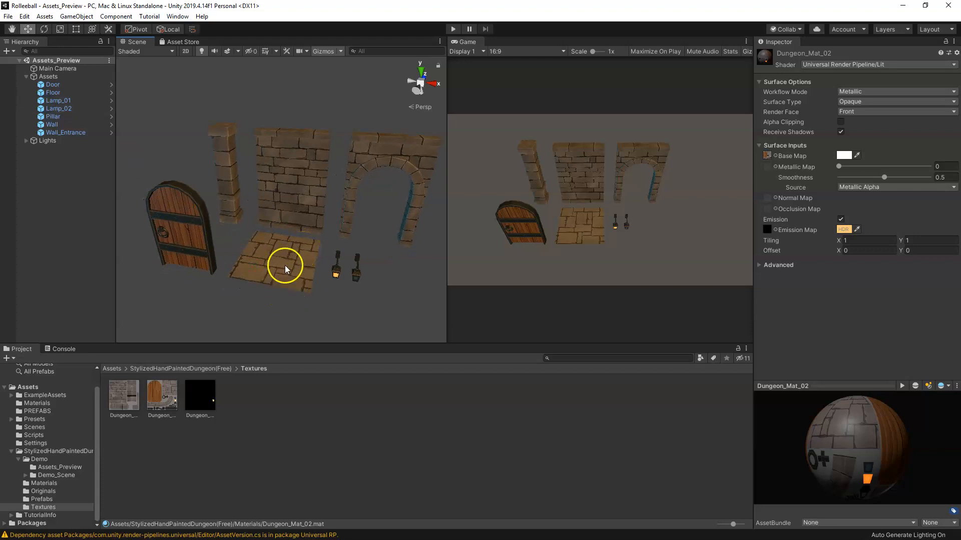
pyautogui.scroll(4, 284, 266)
pyautogui.keyDown('alt'); pyautogui.moveTo(304, 226); pyautogui.dragTo(258, 231); pyautogui.keyUp('alt')
pyautogui.moveTo(286, 264); pyautogui.dragTo(277, 234, button='middle')
pyautogui.keyDown('alt'); pyautogui.moveTo(251, 240); pyautogui.dragTo(302, 237); pyautogui.keyUp('alt')
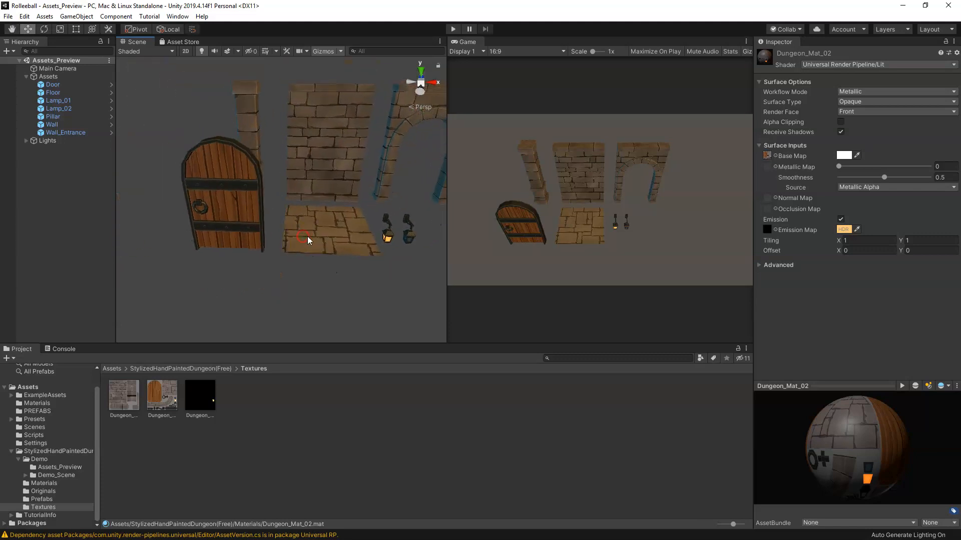
pyautogui.keyDown('alt'); pyautogui.moveTo(380, 257); pyautogui.dragTo(363, 264); pyautogui.keyUp('alt')
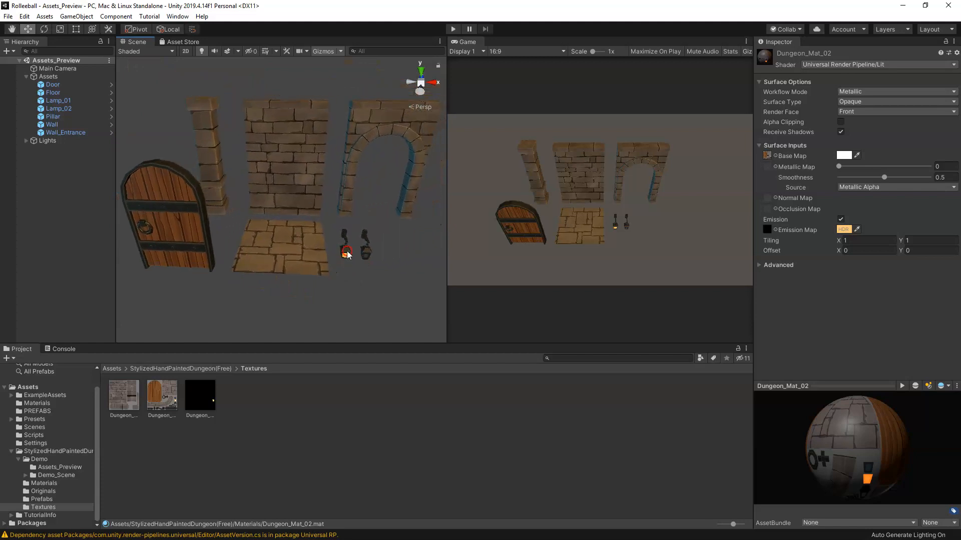
pyautogui.keyDown('alt'); pyautogui.moveTo(256, 242); pyautogui.dragTo(278, 234); pyautogui.keyUp('alt')
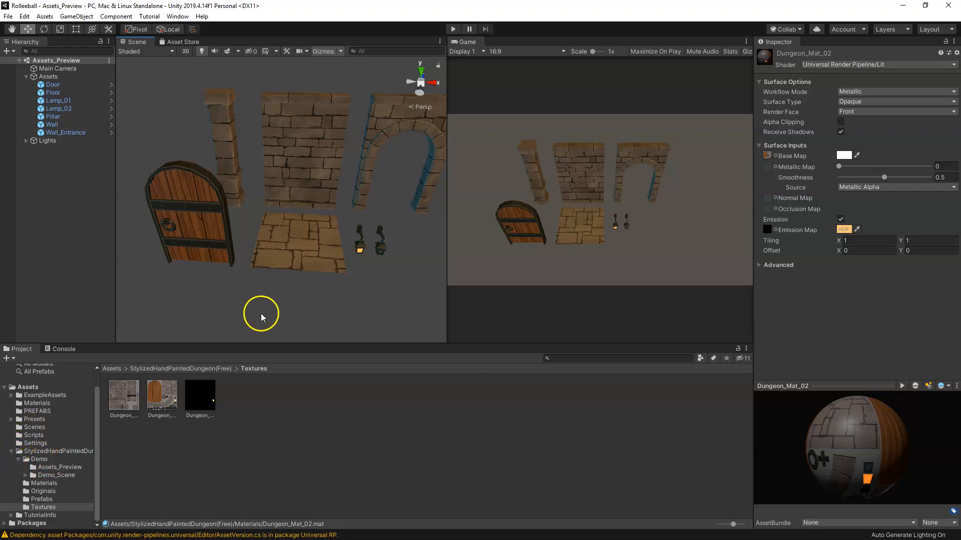
# Step: Set the scene view grid's opacity to 0.5 and select the Floor tile
pyautogui.click(277, 52)
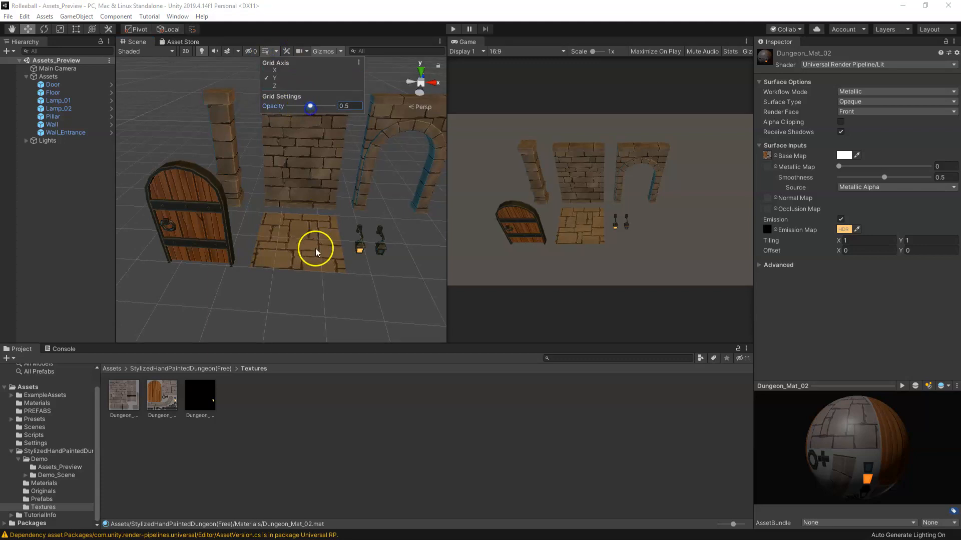
pyautogui.click(308, 259)
# Step: Try moving the Floor tile along the X axis to about -0.007 against the grid, and undo the move
pyautogui.scroll(5, 305, 272)
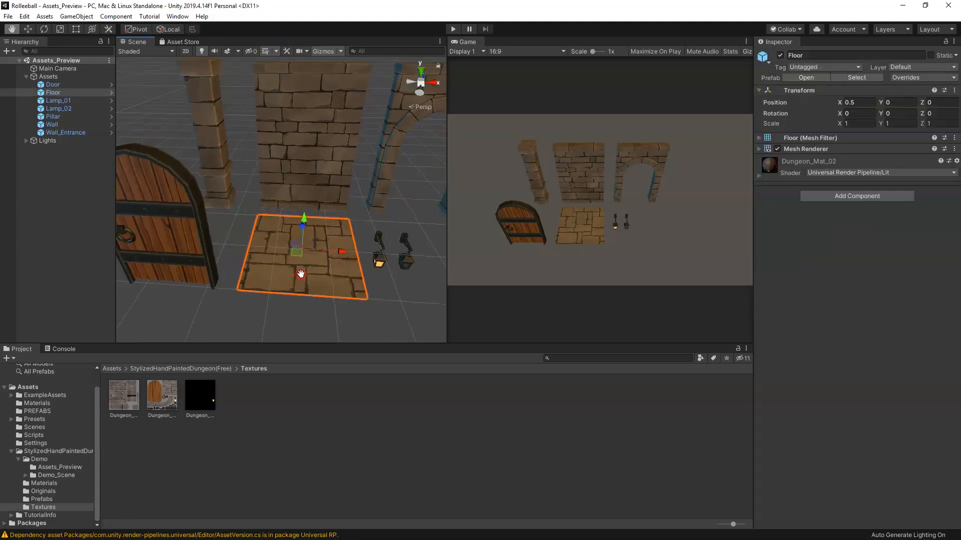
pyautogui.keyDown('alt'); pyautogui.moveTo(288, 279); pyautogui.dragTo(277, 241); pyautogui.keyUp('alt')
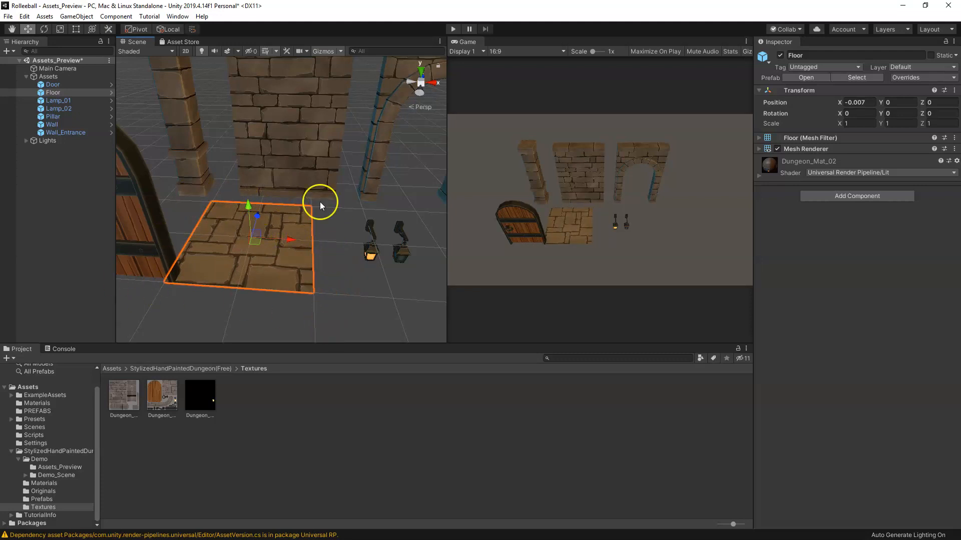
pyautogui.scroll(-2, 278, 269)
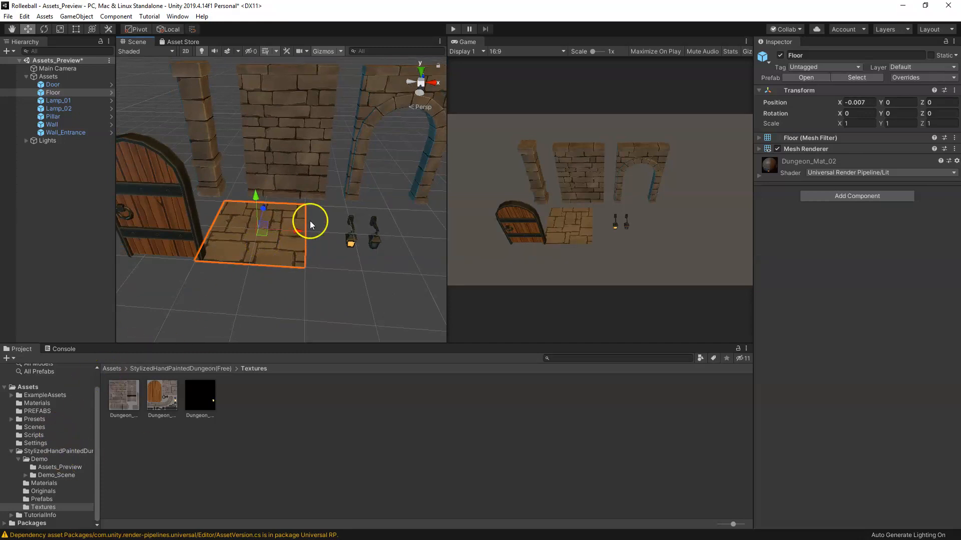
pyautogui.hotkey('ctrl', 'z')
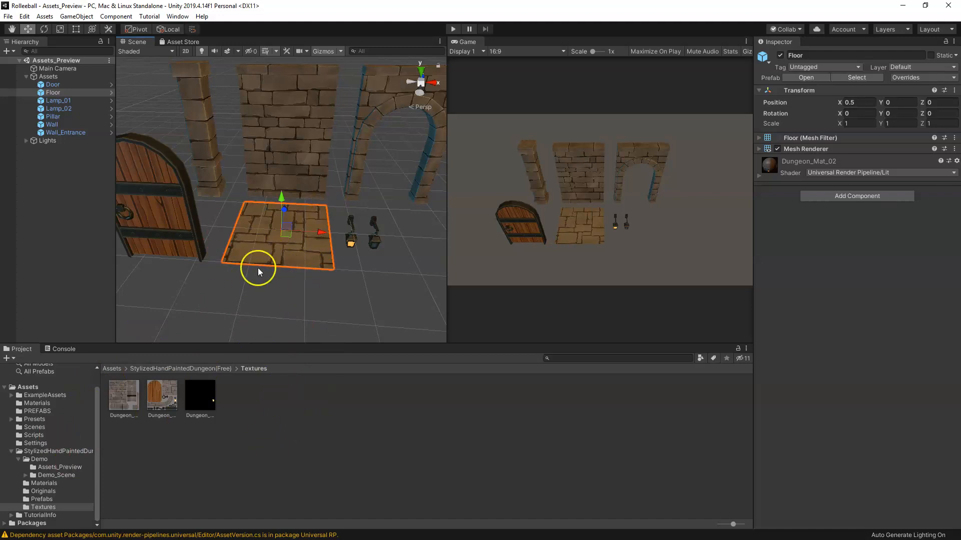
pyautogui.scroll(-2, 257, 268)
# Step: Collapse the package's Demo folder and open the Level01 scene from the Scenes folder, framing the wall, ball and health pickup
pyautogui.click(19, 459)
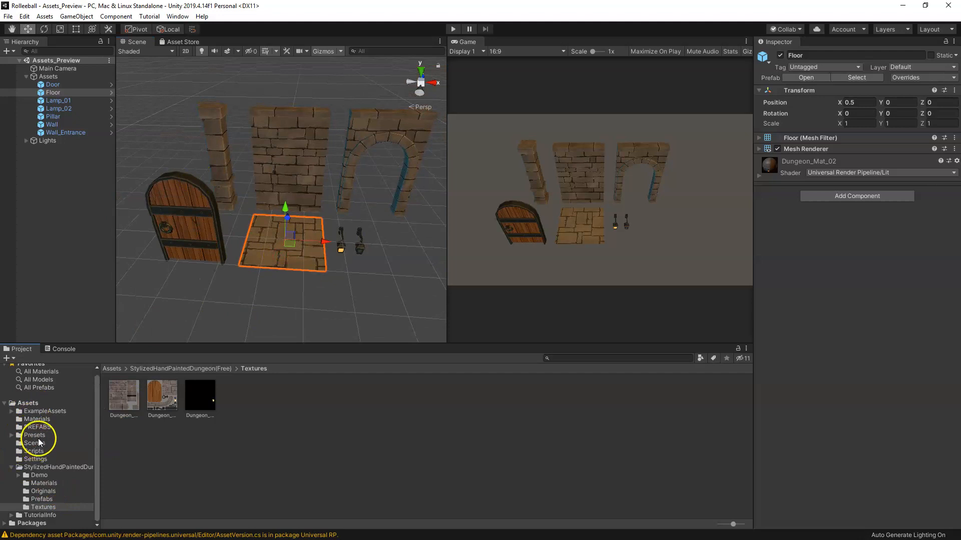
pyautogui.click(39, 442)
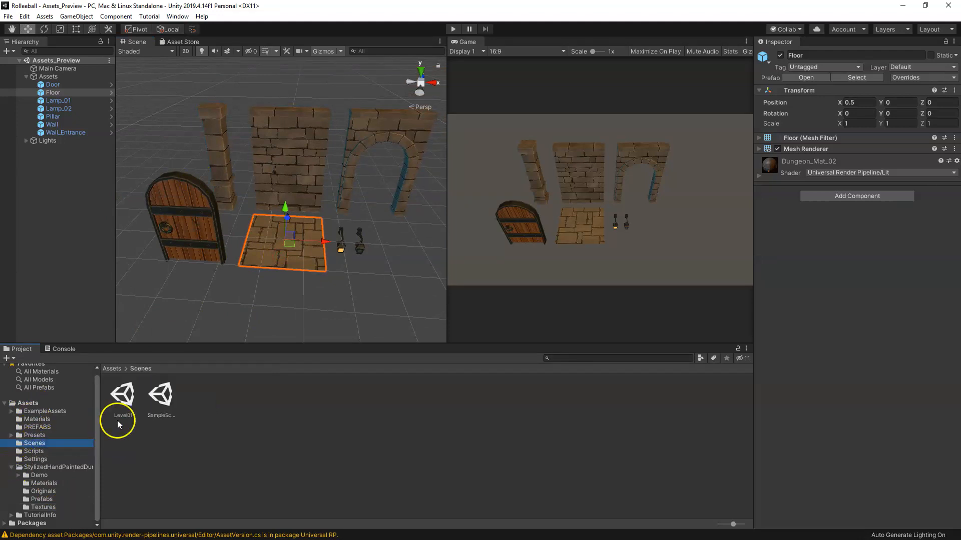
pyautogui.doubleClick(126, 400)
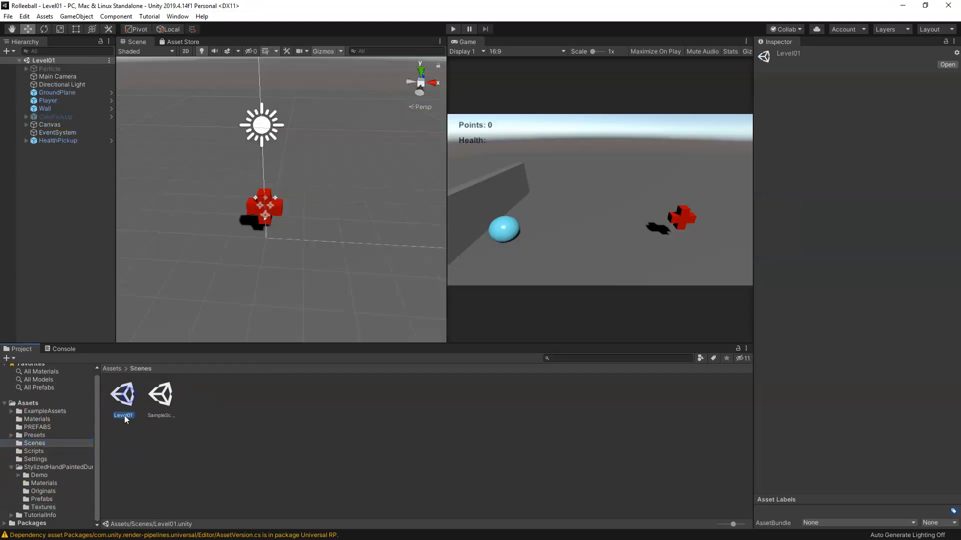
pyautogui.moveTo(273, 190)
pyautogui.mouseDown(button='right')
pyautogui.moveTo(303, 228)
pyautogui.moveTo(350, 218)
pyautogui.moveTo(301, 217)
pyautogui.mouseUp(button='right')
pyautogui.press('s')
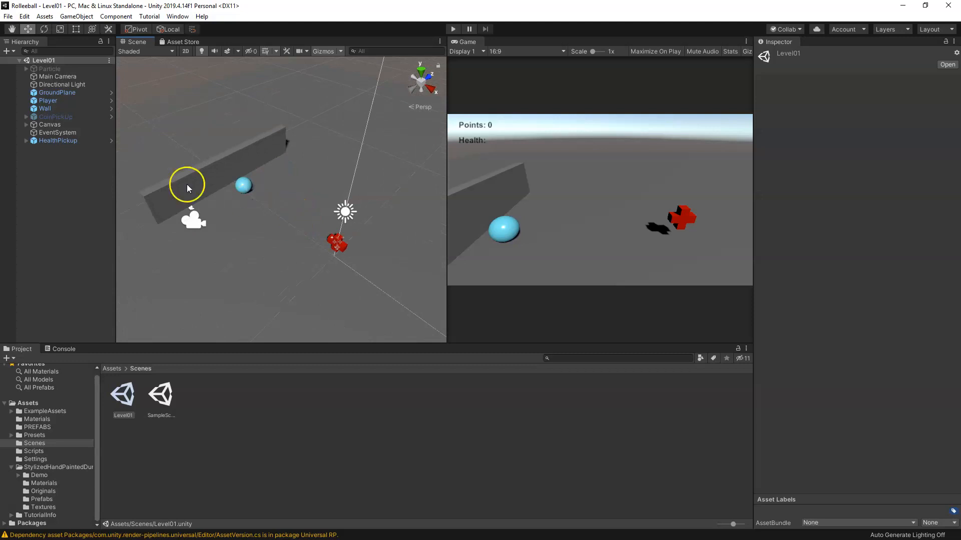
# Step: Open the dungeon pack's Prefabs folder and examine the Door prefab's preview and material settings
pyautogui.click(50, 170)
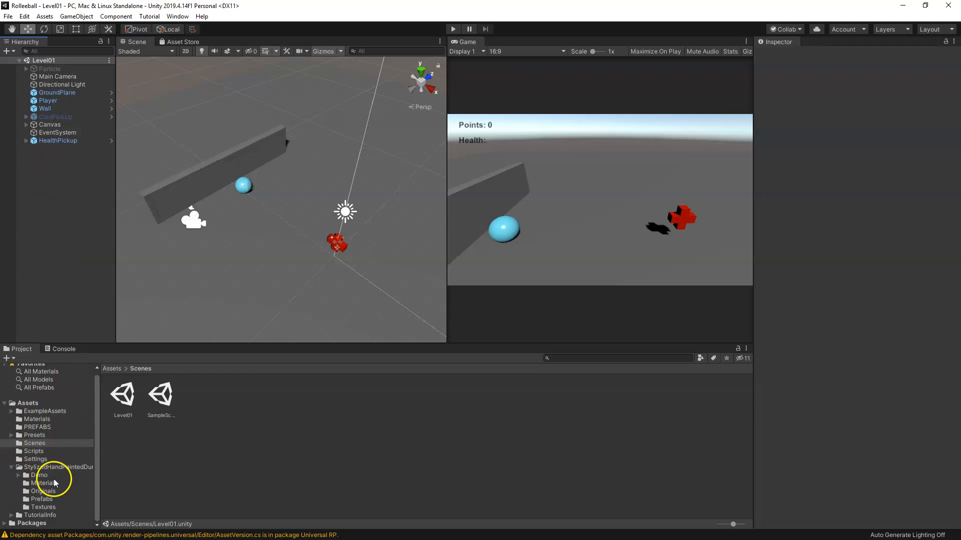
pyautogui.click(43, 499)
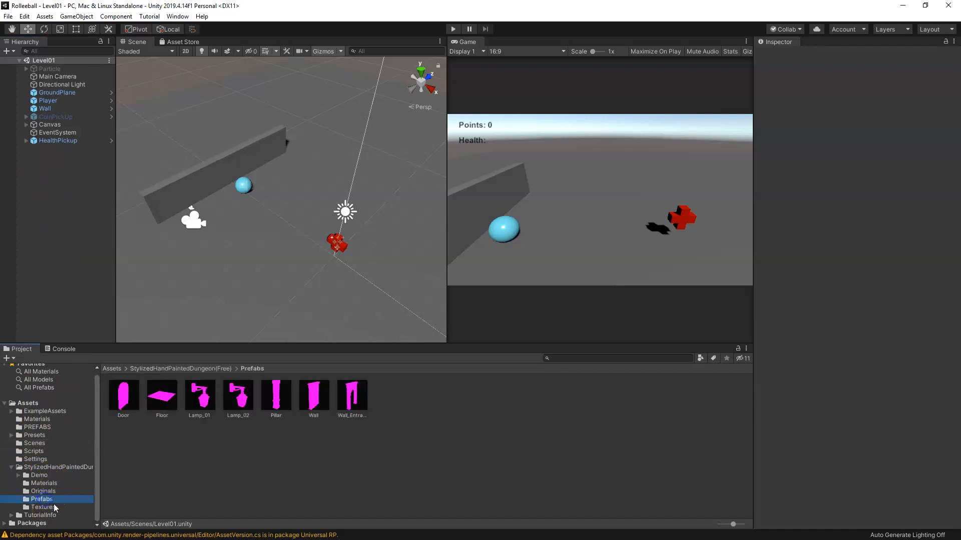
pyautogui.click(127, 398)
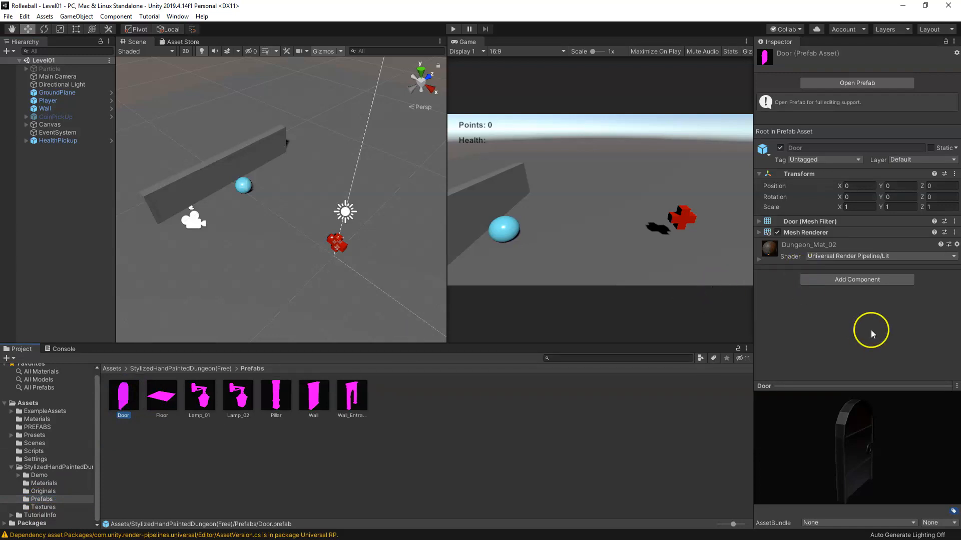
pyautogui.moveTo(876, 424); pyautogui.dragTo(876, 445)
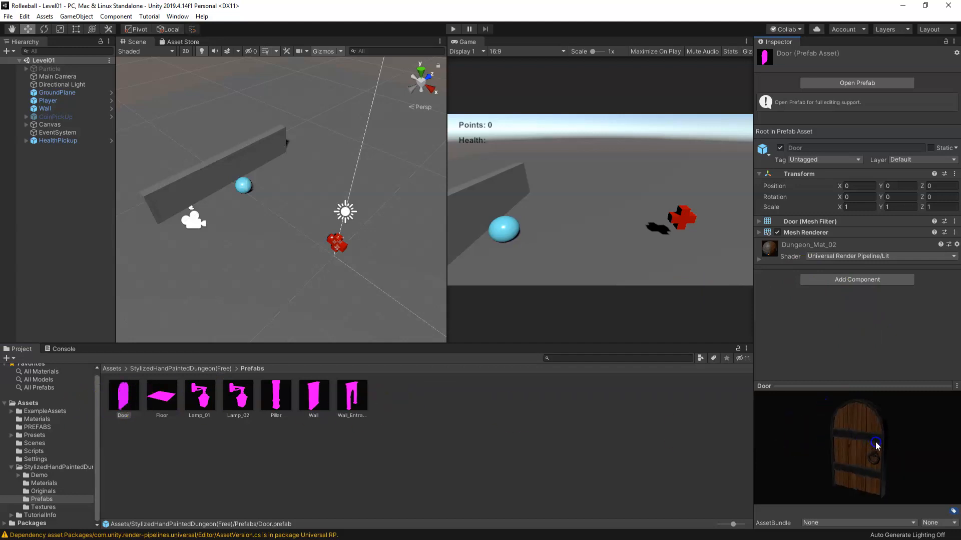
pyautogui.click(758, 260)
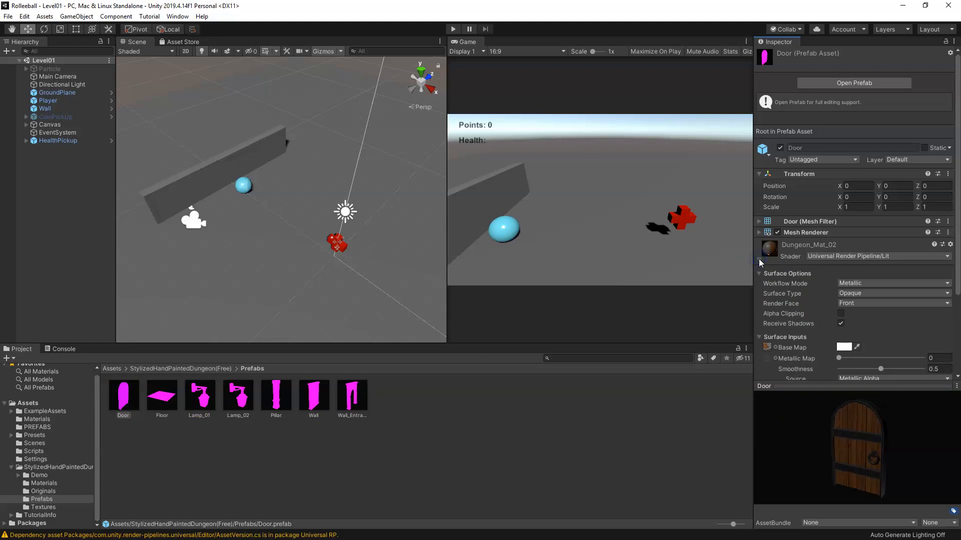
pyautogui.click(759, 259)
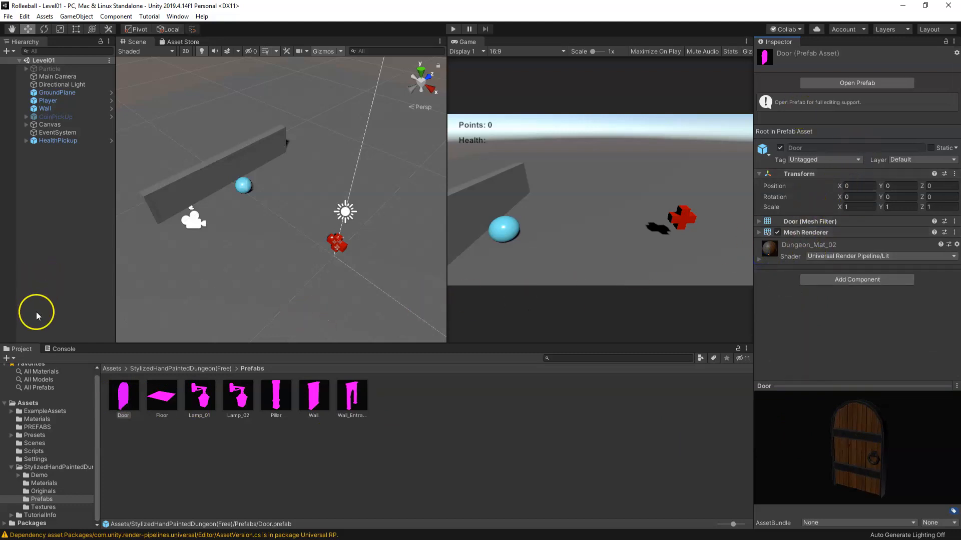
# Step: Add the dungeon pack's Floor prefab to the Level01 scene and frame it below the health pickup
pyautogui.moveTo(269, 296); pyautogui.dragTo(269, 259, button='middle')
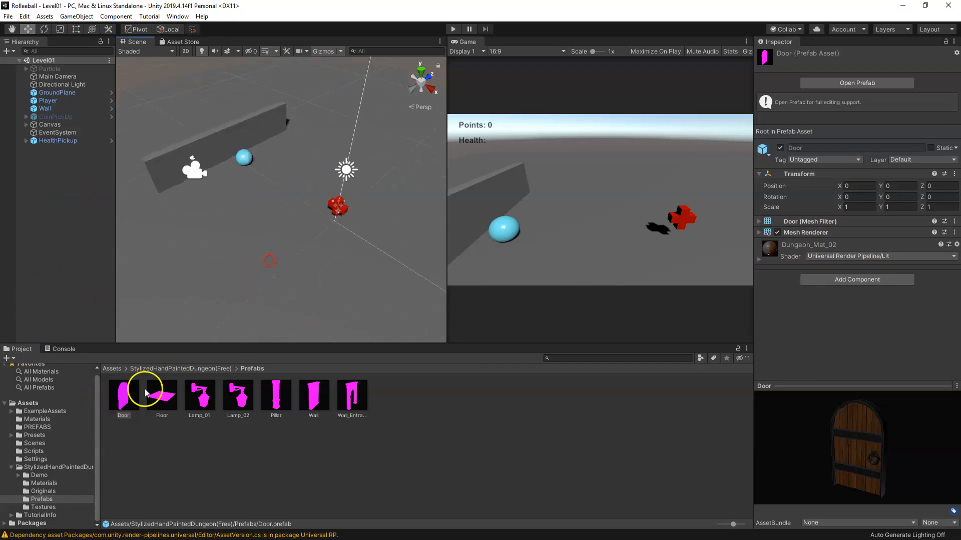
pyautogui.moveTo(161, 401); pyautogui.dragTo(58, 212)
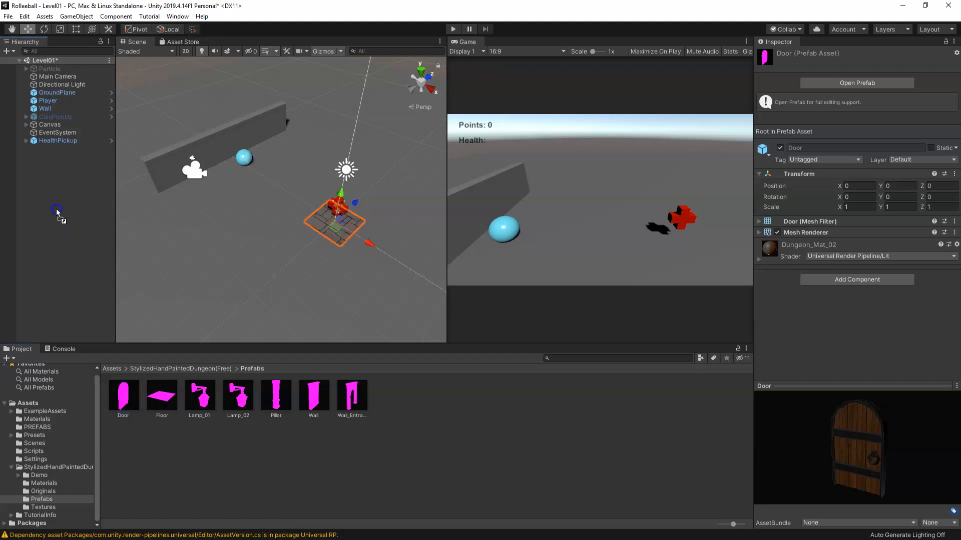
pyautogui.moveTo(327, 264); pyautogui.dragTo(293, 247, button='middle')
pyautogui.scroll(10, 283, 283)
pyautogui.moveTo(282, 283); pyautogui.dragTo(269, 236, button='middle')
pyautogui.keyDown('alt'); pyautogui.moveTo(260, 210); pyautogui.dragTo(293, 236); pyautogui.keyUp('alt')
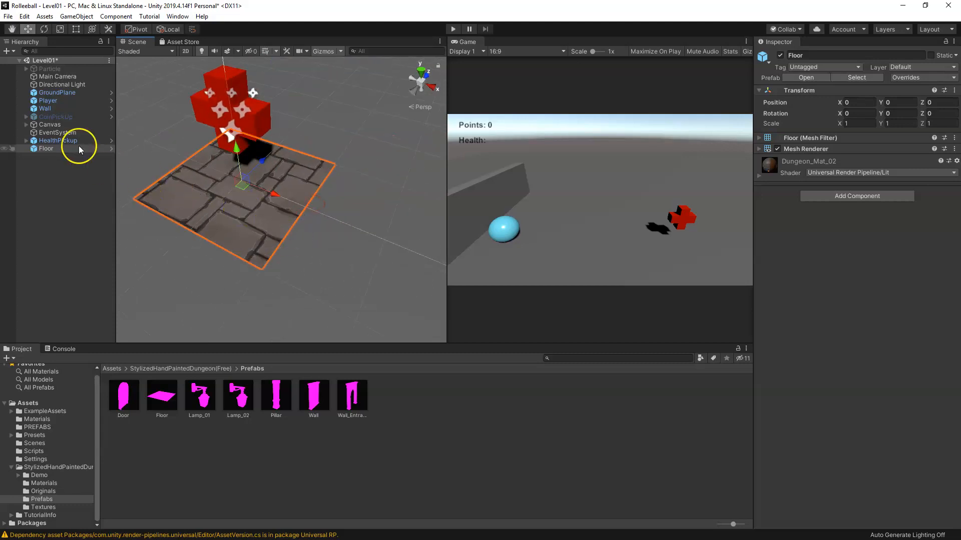
# Step: Deactivate the GroundPlane object in the Level01 scene
pyautogui.click(58, 93)
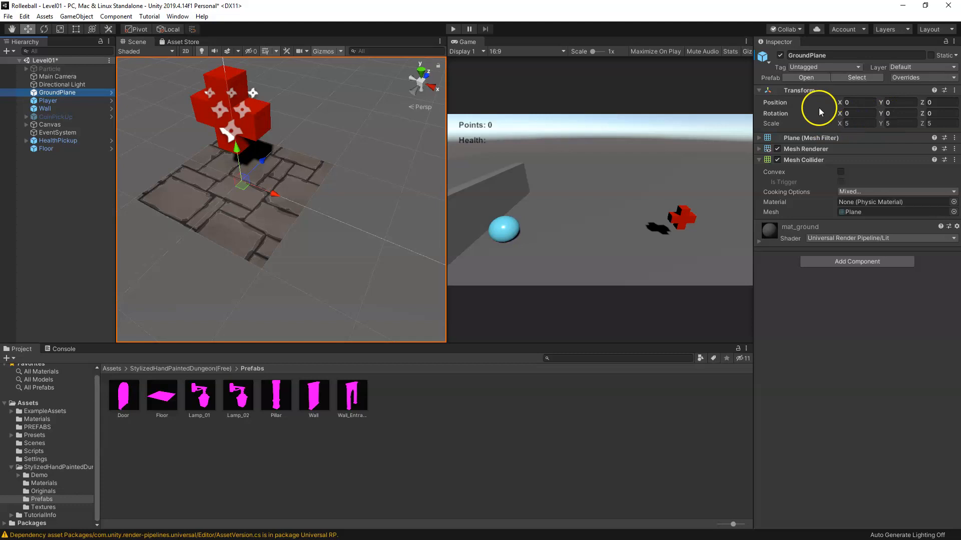
pyautogui.click(779, 55)
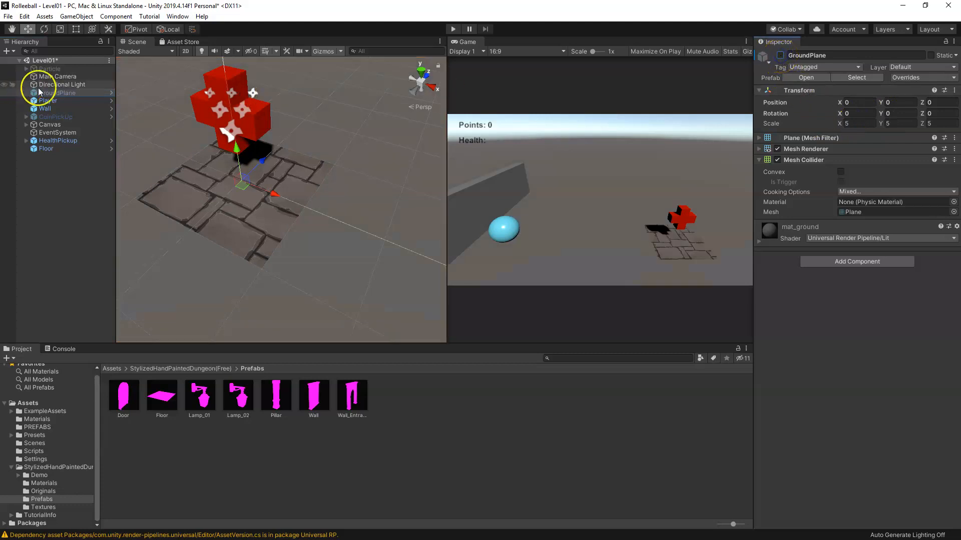
pyautogui.click(44, 155)
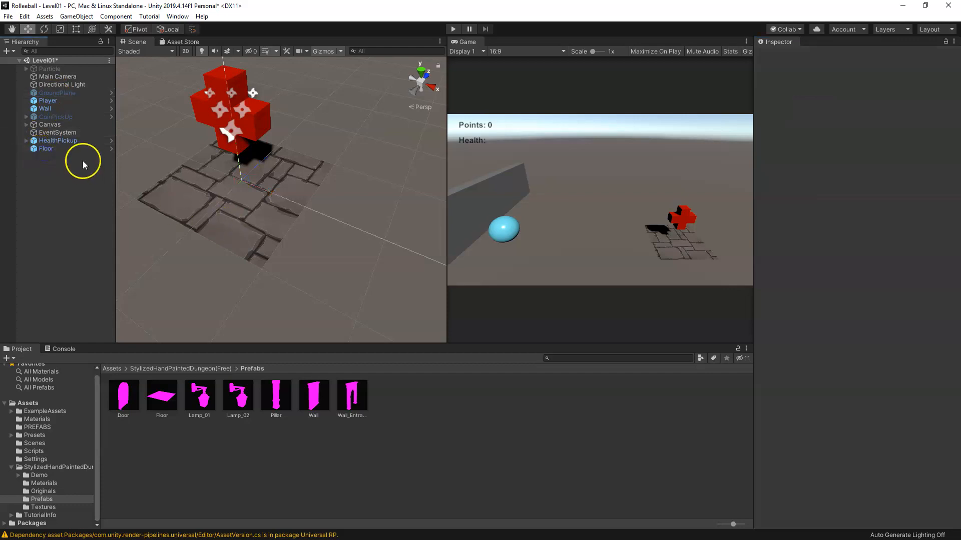
# Step: Select the Floor tile and examine its stone surface up close from several angles
pyautogui.click(64, 149)
pyautogui.scroll(3, 272, 224)
pyautogui.moveTo(230, 215); pyautogui.dragTo(316, 208, button='middle')
pyautogui.moveTo(317, 208); pyautogui.dragTo(348, 214, button='right')
pyautogui.moveTo(348, 214); pyautogui.dragTo(307, 213, button='middle')
pyautogui.moveTo(307, 213); pyautogui.dragTo(270, 216, button='right')
pyautogui.moveTo(271, 217); pyautogui.dragTo(342, 216, button='middle')
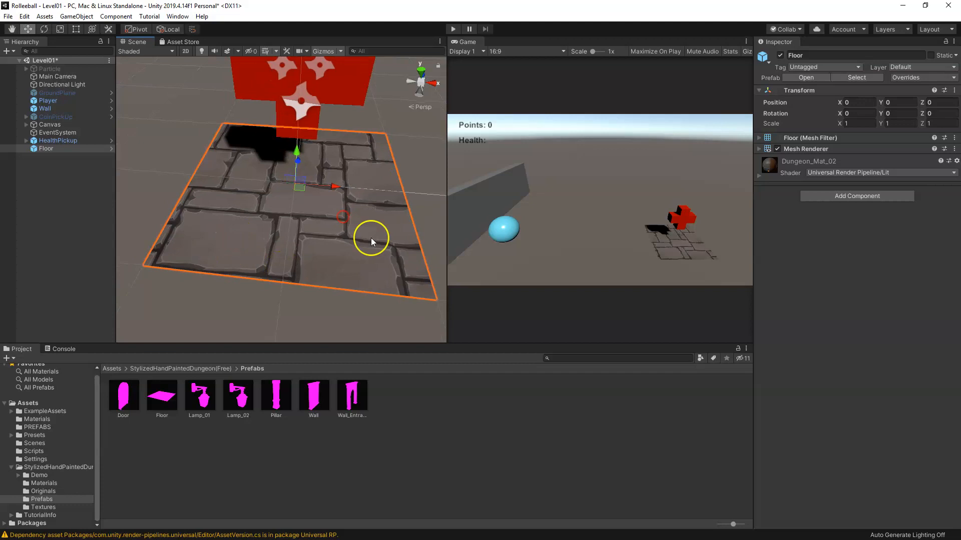
pyautogui.scroll(-5, 371, 238)
pyautogui.scroll(3, 322, 221)
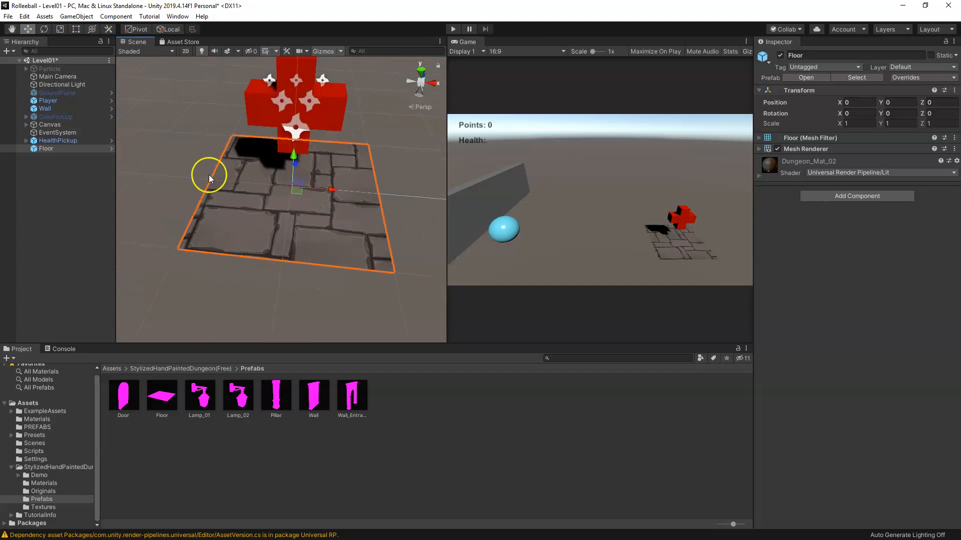
# Step: Check the HealthPickup object for prefab overrides and delete it from the scene
pyautogui.click(59, 141)
pyautogui.click(29, 202)
pyautogui.click(65, 141)
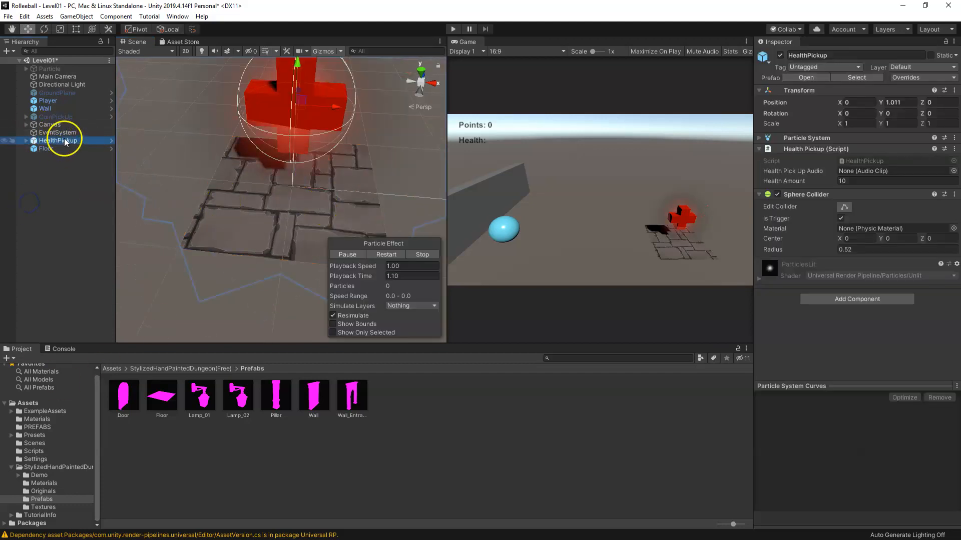
pyautogui.click(906, 77)
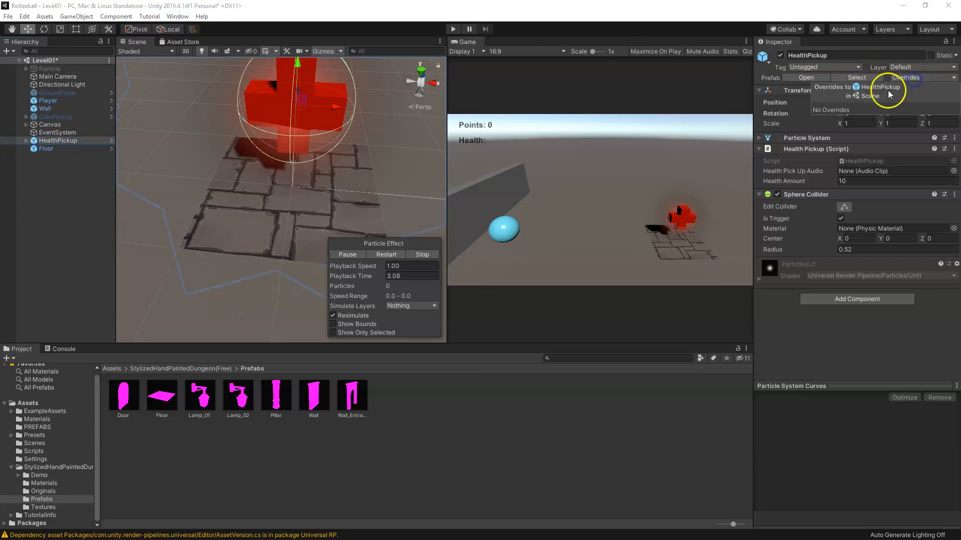
pyautogui.click(76, 177)
pyautogui.click(73, 142)
pyautogui.press('Delete')
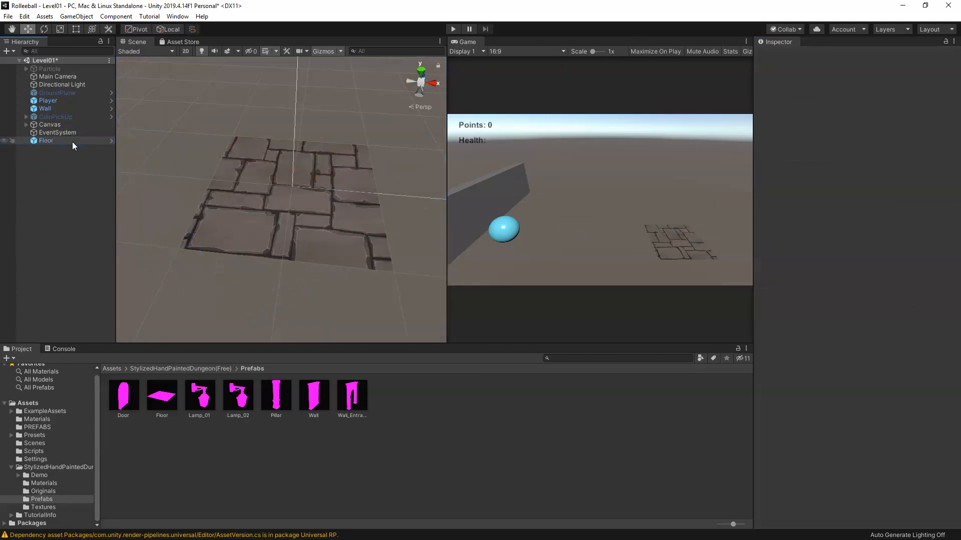
# Step: Select the Floor tile in the scene and reset its Transform
pyautogui.click(291, 223)
pyautogui.keyDown('alt'); pyautogui.moveTo(290, 224); pyautogui.dragTo(259, 228); pyautogui.keyUp('alt')
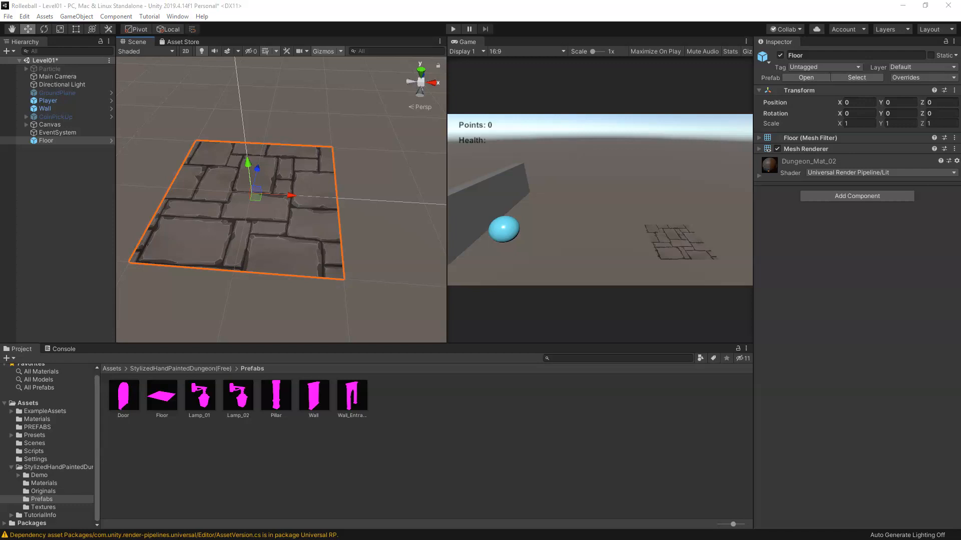
pyautogui.moveTo(260, 243); pyautogui.dragTo(258, 214, button='middle')
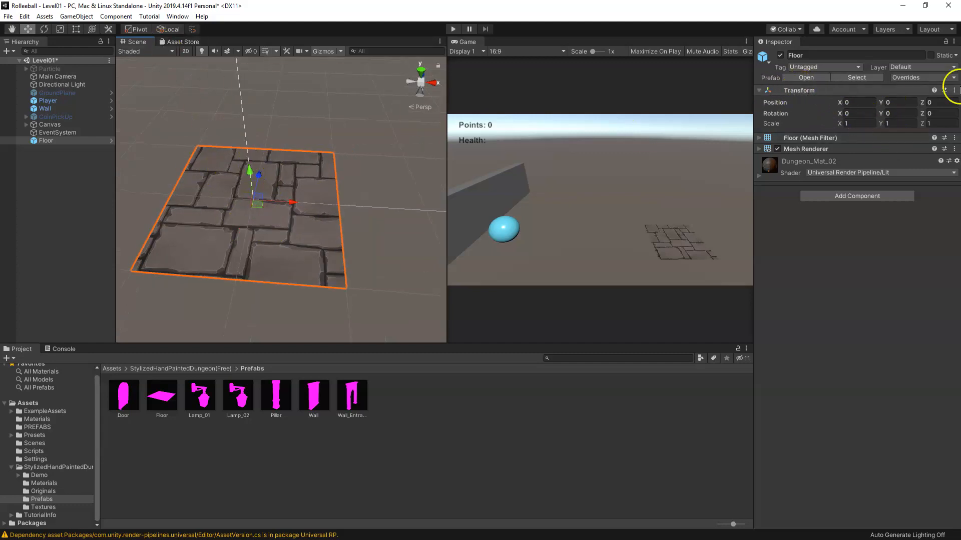
pyautogui.click(955, 91)
pyautogui.click(864, 107)
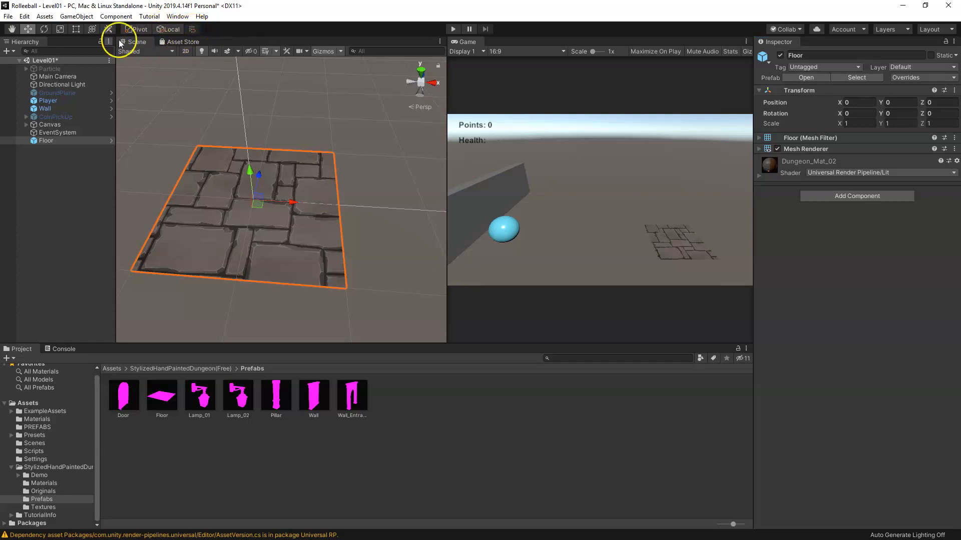
# Step: Switch the transform handles from Local to Global orientation and turn on grid snapping
pyautogui.click(170, 29)
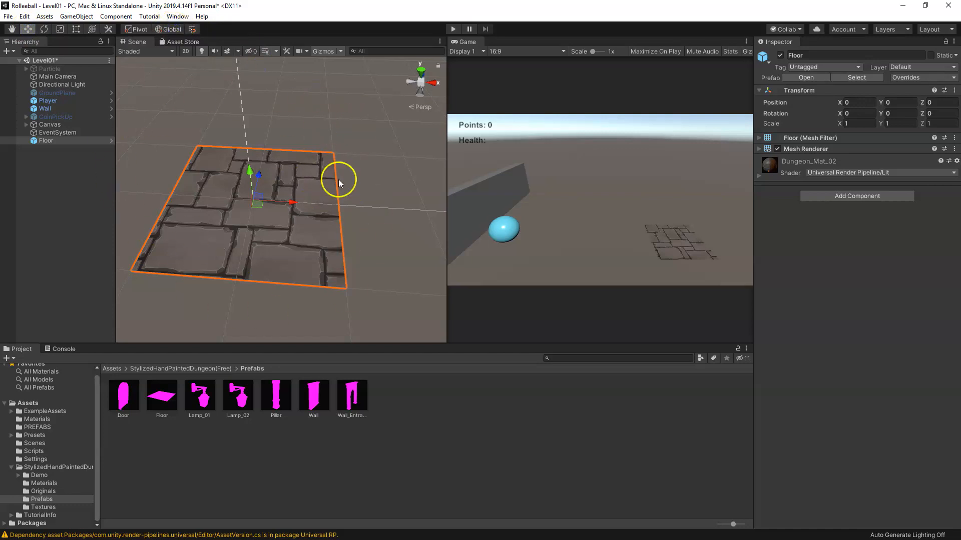
pyautogui.click(192, 29)
pyautogui.click(191, 30)
pyautogui.scroll(-5, 310, 193)
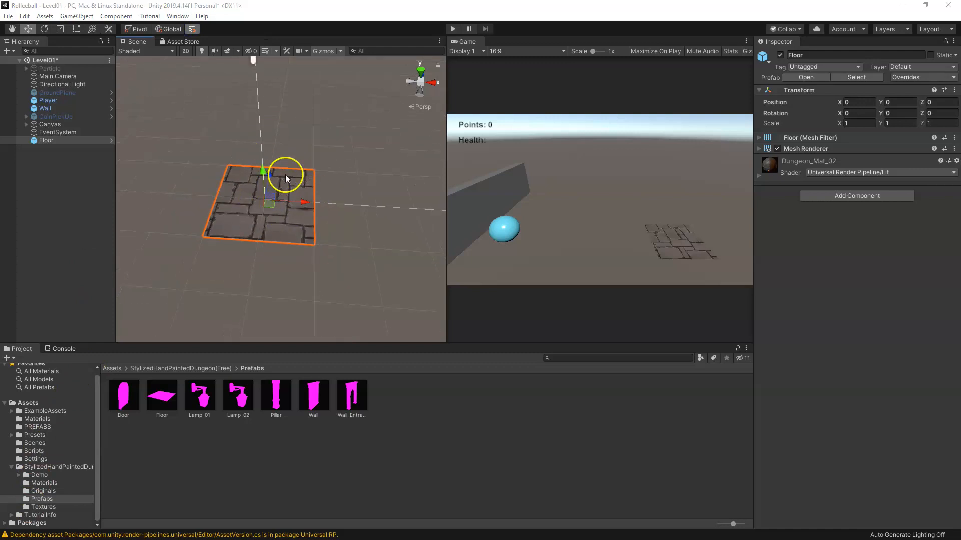
# Step: Open the Grid and Snap settings and place their window beside the scene view
pyautogui.click(276, 52)
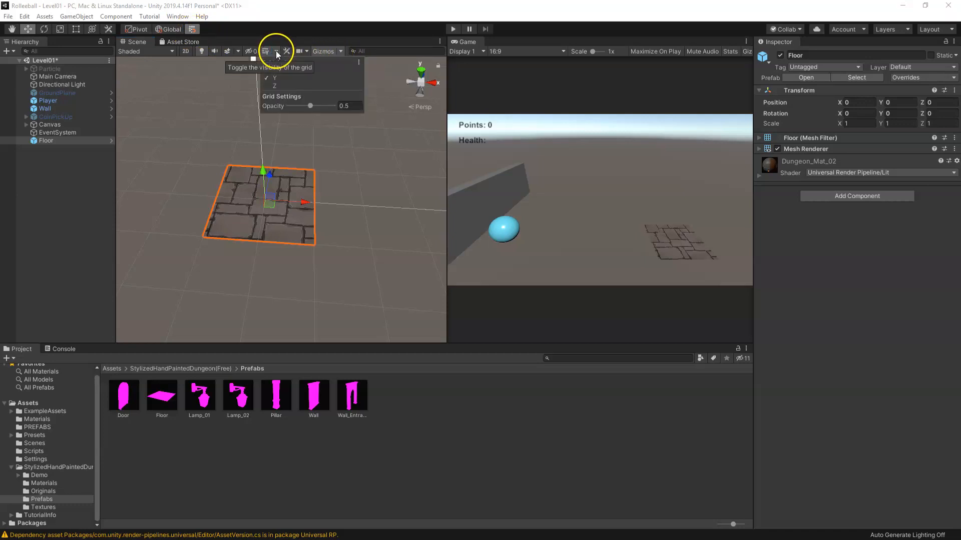
pyautogui.click(359, 62)
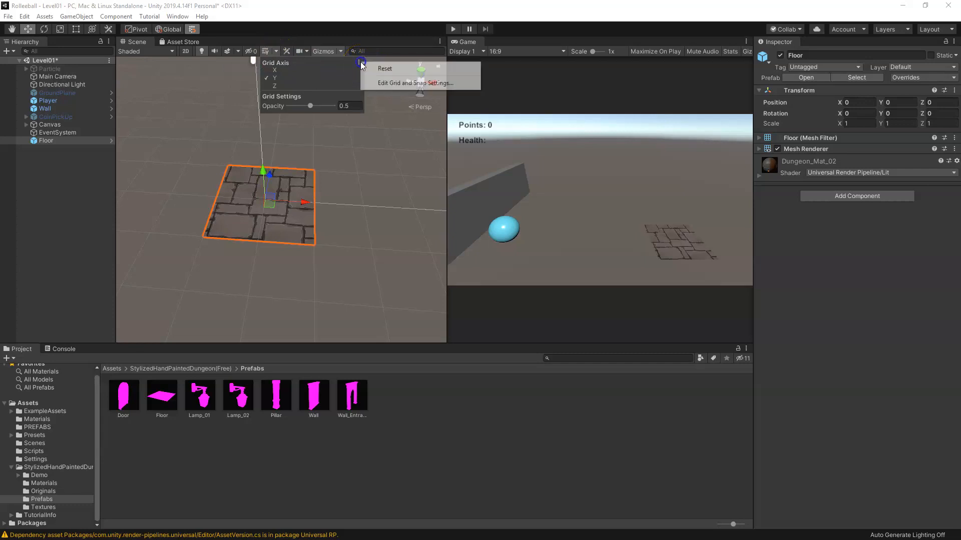
pyautogui.click(427, 83)
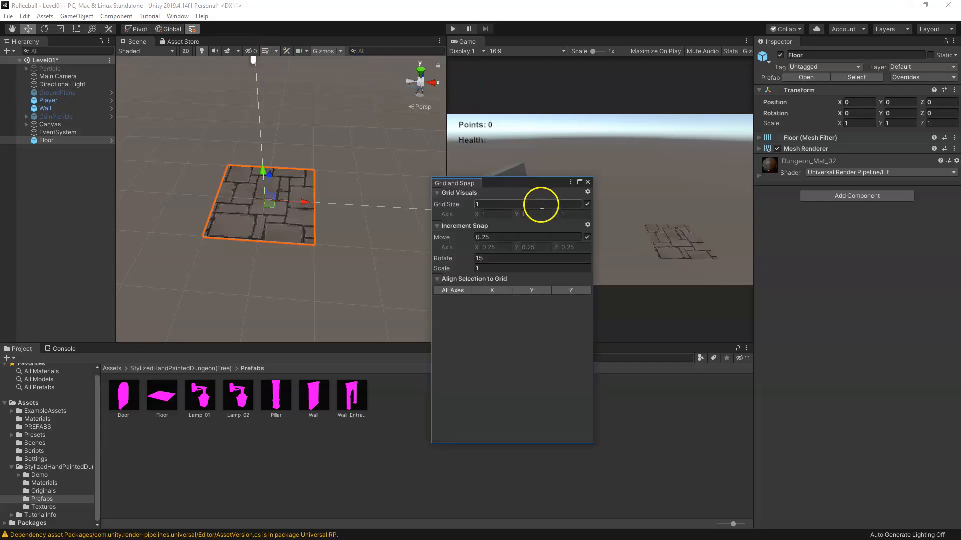
pyautogui.moveTo(530, 185); pyautogui.dragTo(550, 94)
pyautogui.moveTo(545, 84); pyautogui.dragTo(545, 84)
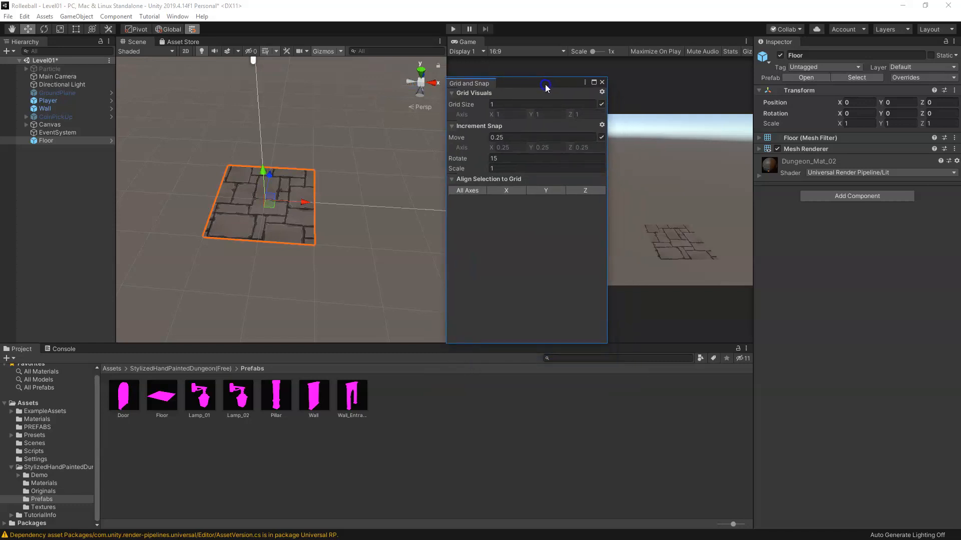
# Step: Set the grid size to 2 and try moving the Floor tile along the X axis
pyautogui.click(483, 106)
pyautogui.moveTo(483, 108); pyautogui.dragTo(479, 108)
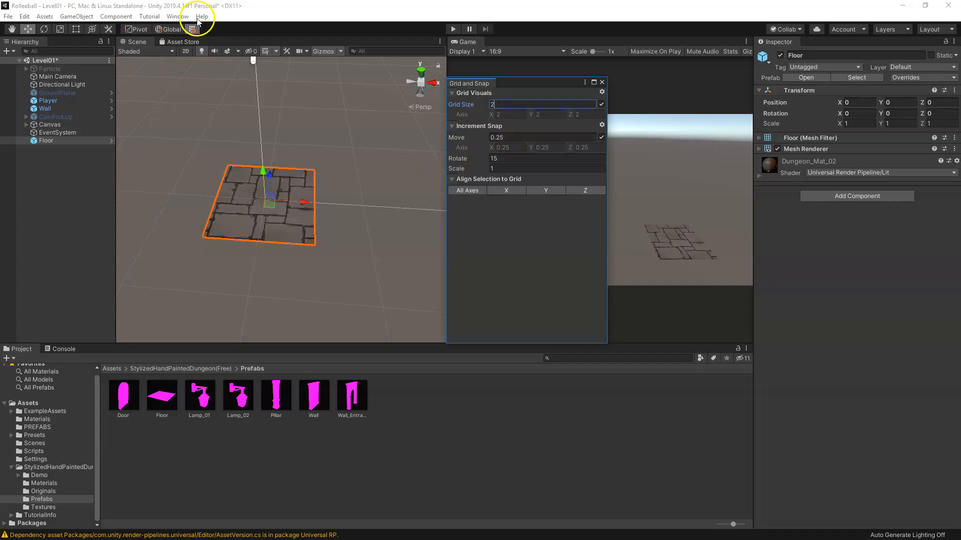
pyautogui.click(272, 203)
pyautogui.click(316, 230)
pyautogui.click(261, 223)
pyautogui.moveTo(289, 203)
pyautogui.mouseDown()
pyautogui.moveTo(355, 208)
pyautogui.moveTo(306, 207)
pyautogui.mouseUp()
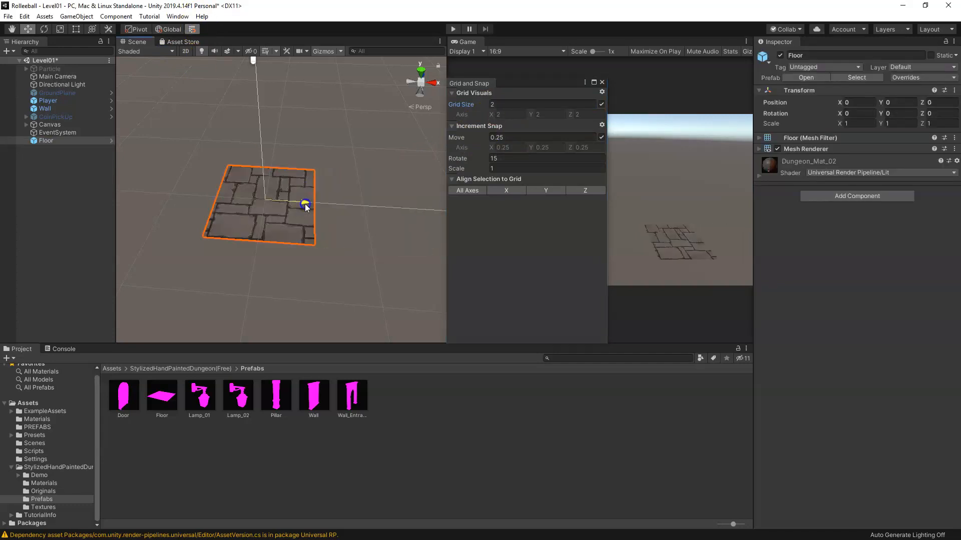
# Step: Try a grid size of 3 against the Floor tile and return the grid size to 1
pyautogui.click(497, 104)
pyautogui.write('3')
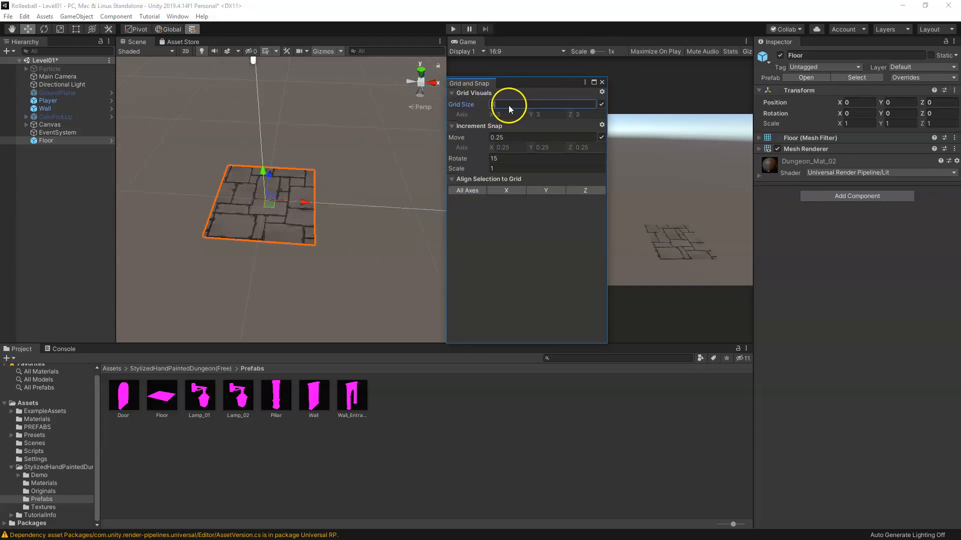
pyautogui.moveTo(273, 208); pyautogui.dragTo(250, 206)
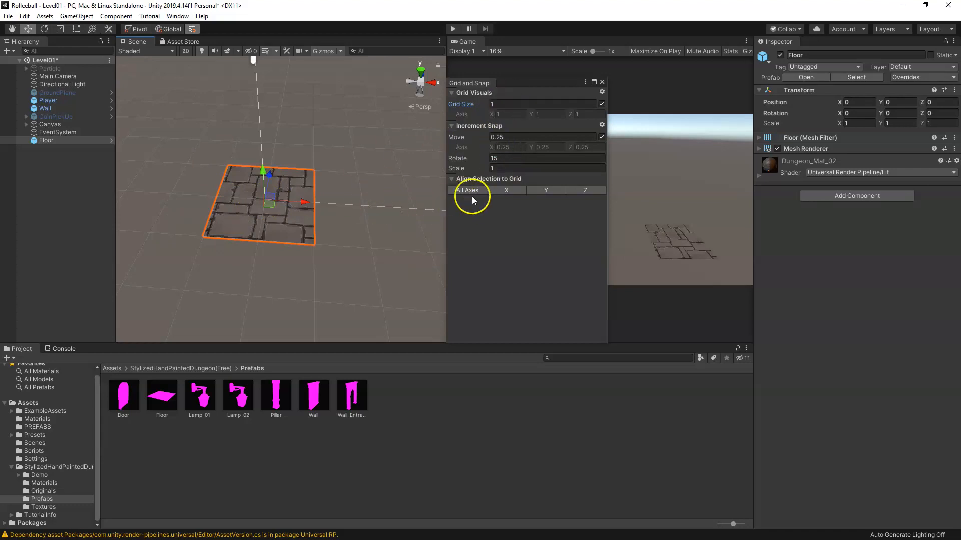
# Step: Align the Floor tile to the grid along X and Z, and close the Grid and Snap settings
pyautogui.click(505, 191)
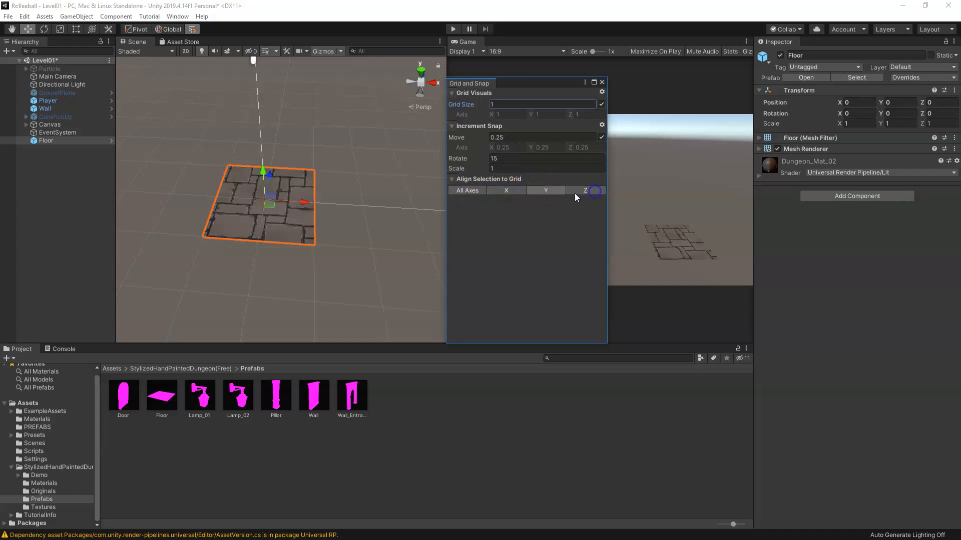
pyautogui.moveTo(345, 208); pyautogui.dragTo(345, 225, button='middle')
pyautogui.moveTo(521, 88); pyautogui.dragTo(530, 89)
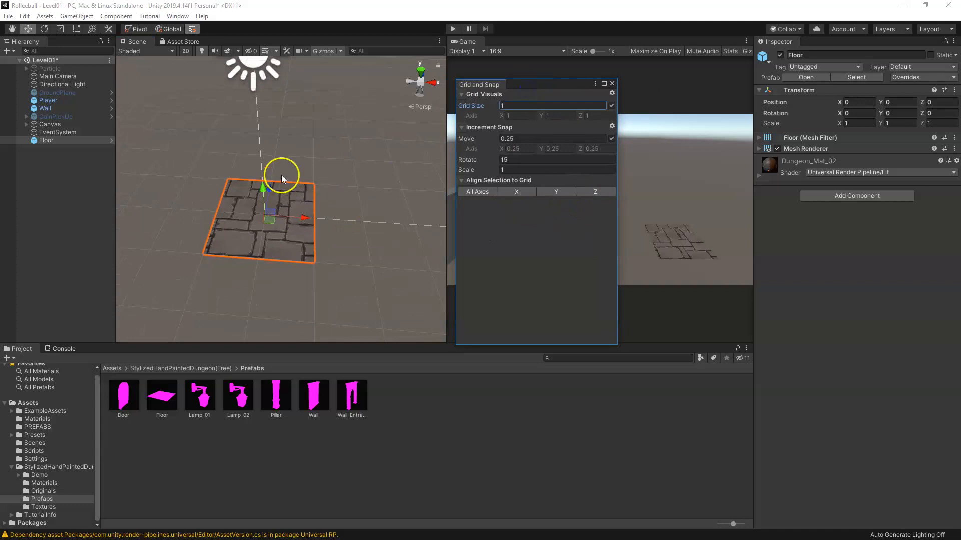
pyautogui.click(612, 84)
# Step: Duplicate the Floor tile twice, snapping the copies side by side at X -2 and X -4
pyautogui.moveTo(286, 233); pyautogui.dragTo(287, 205, button='middle')
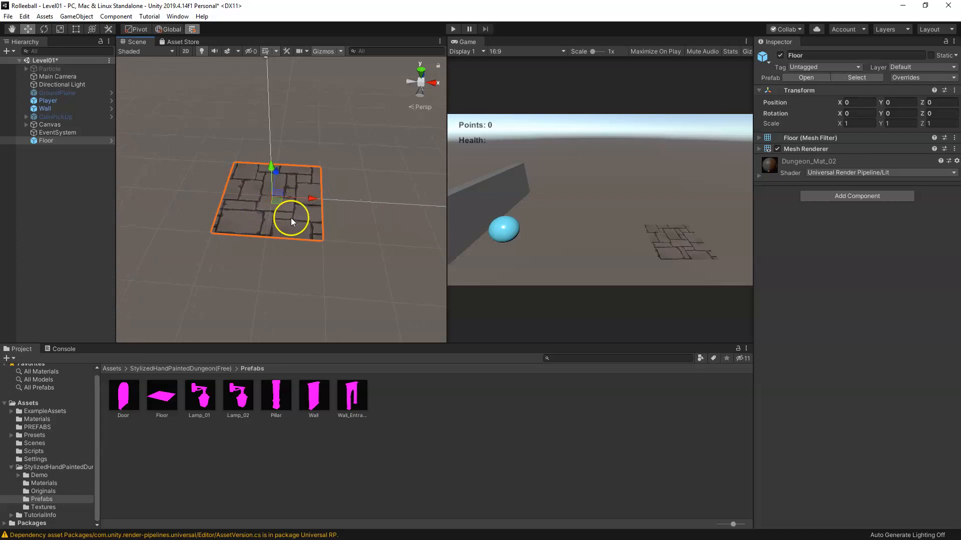
pyautogui.hotkey('ctrl', 'd')
pyautogui.moveTo(289, 197); pyautogui.dragTo(182, 190)
pyautogui.moveTo(182, 190); pyautogui.dragTo(314, 220, button='middle')
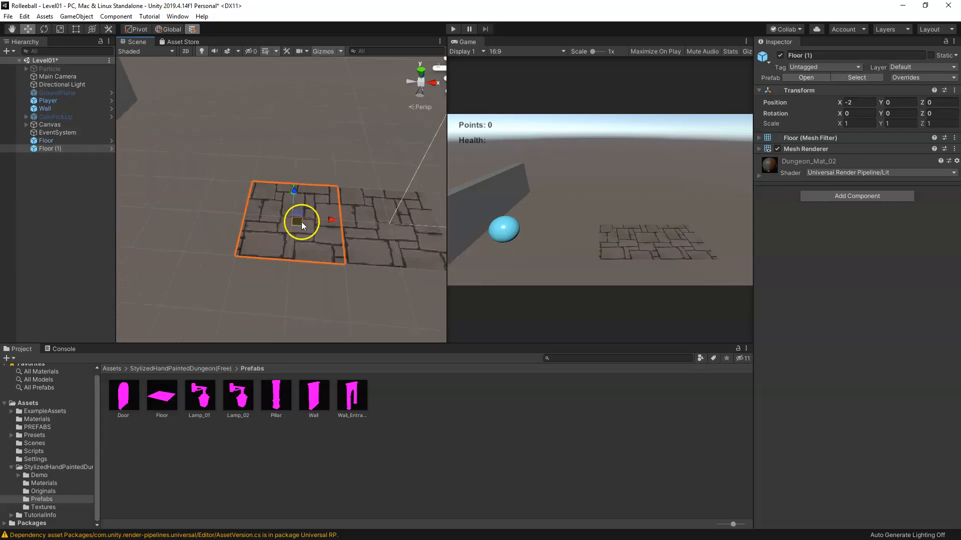
pyautogui.hotkey('ctrl', 'd')
pyautogui.moveTo(324, 219); pyautogui.dragTo(243, 213)
pyautogui.moveTo(278, 202); pyautogui.dragTo(264, 226, button='middle')
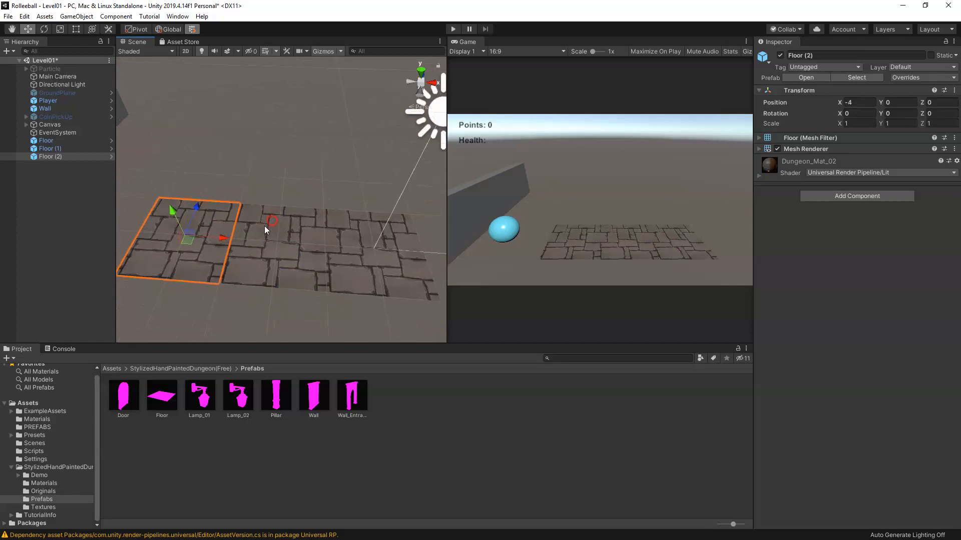
# Step: Duplicate the end Floor tile twice more, snapping the copies side by side along X out to X -8
pyautogui.scroll(-5, 230, 247)
pyautogui.hotkey('ctrl', 'd')
pyautogui.moveTo(258, 218); pyautogui.dragTo(212, 212)
pyautogui.moveTo(197, 210); pyautogui.dragTo(238, 232, button='middle')
pyautogui.hotkey('ctrl', 'd')
pyautogui.moveTo(236, 230); pyautogui.dragTo(181, 227)
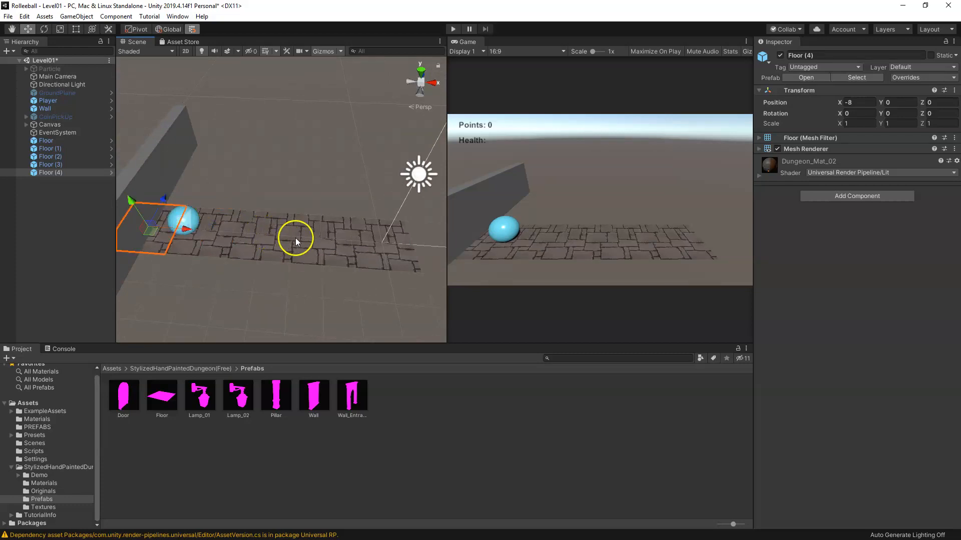
# Step: Duplicate the whole row of five Floor tiles and snap the copies into a second row at Z 2
pyautogui.click(45, 140)
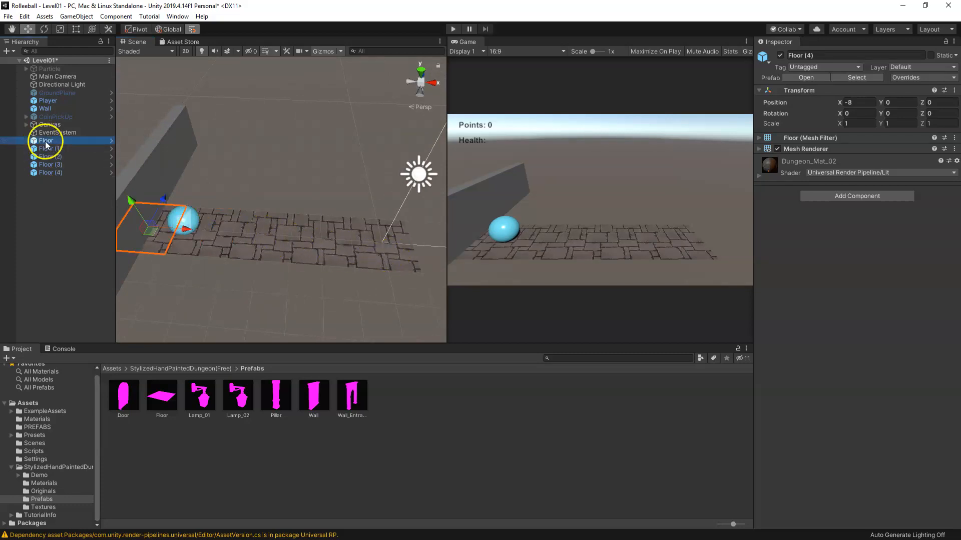
pyautogui.keyDown('shift'); pyautogui.click(65, 173); pyautogui.keyUp('shift')
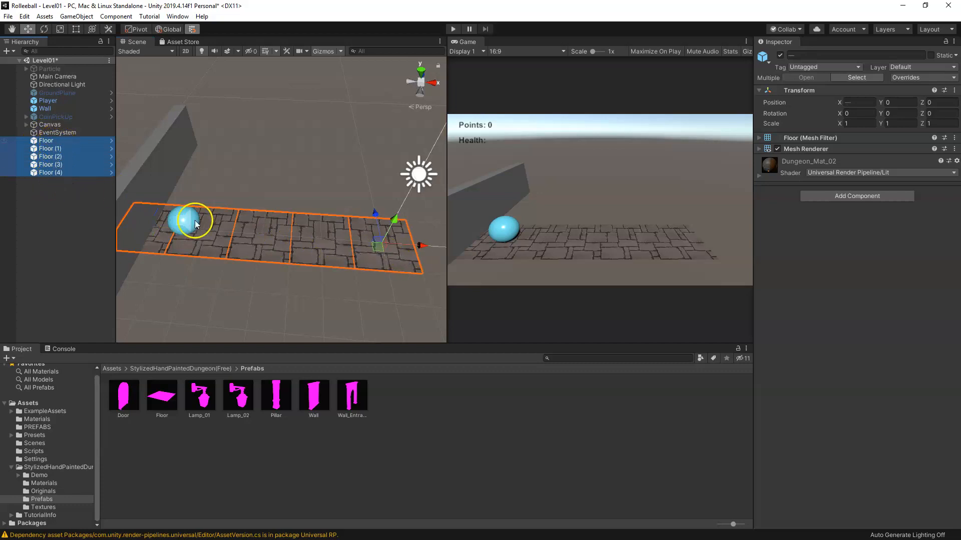
pyautogui.click(79, 141)
pyautogui.keyDown('shift'); pyautogui.click(70, 173); pyautogui.keyUp('shift')
pyautogui.hotkey('ctrl', 'd')
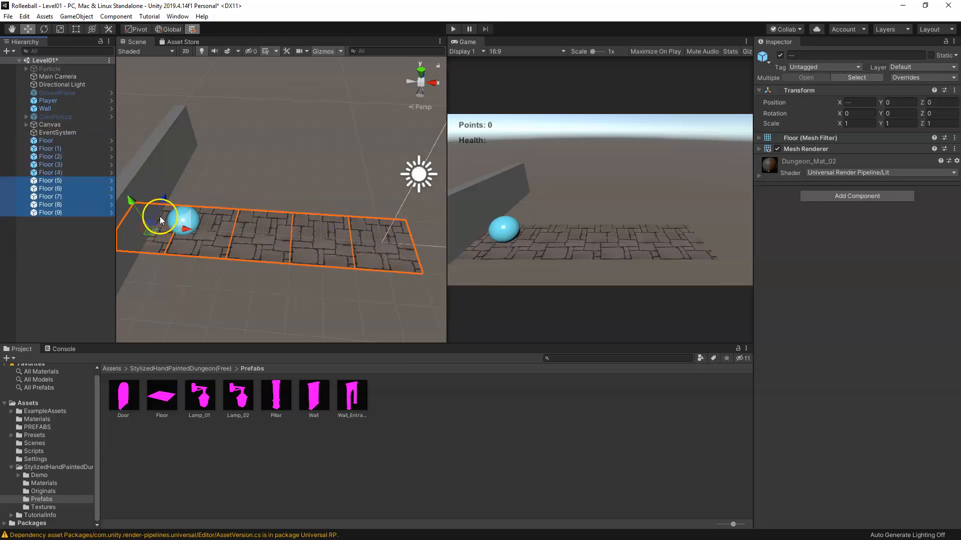
pyautogui.moveTo(158, 213); pyautogui.dragTo(169, 167)
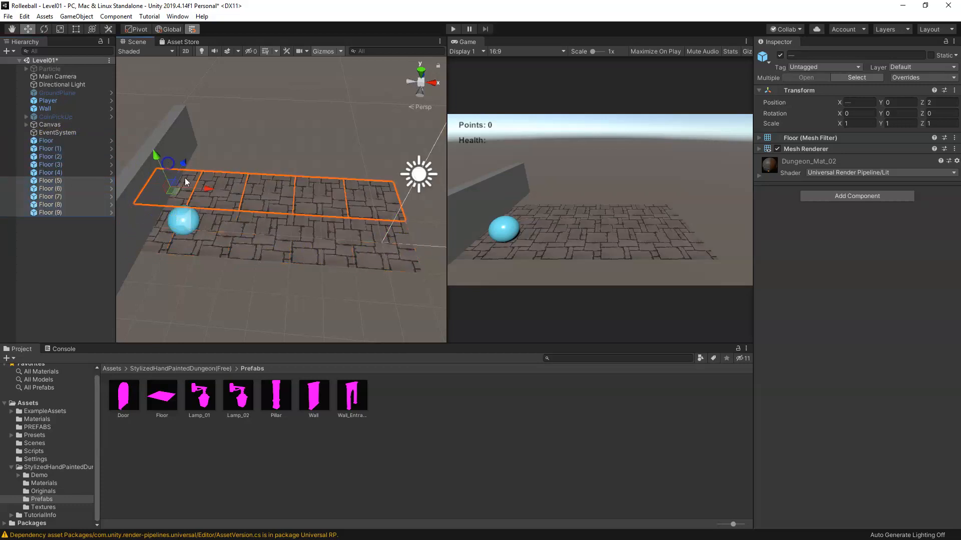
# Step: Duplicate all ten Floor tiles and snap the copies behind the originals as rows at Z 4 and Z 6
pyautogui.click(63, 142)
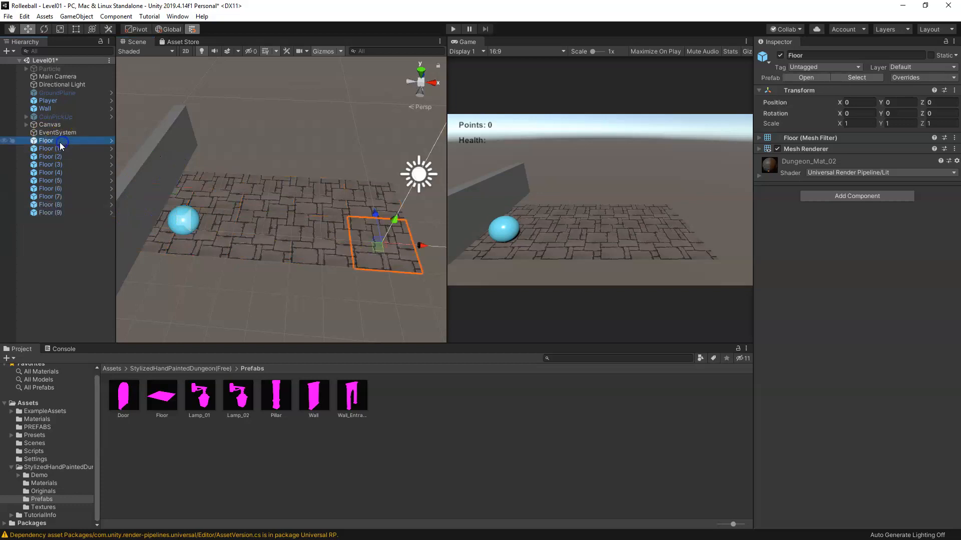
pyautogui.keyDown('shift'); pyautogui.click(65, 215); pyautogui.keyUp('shift')
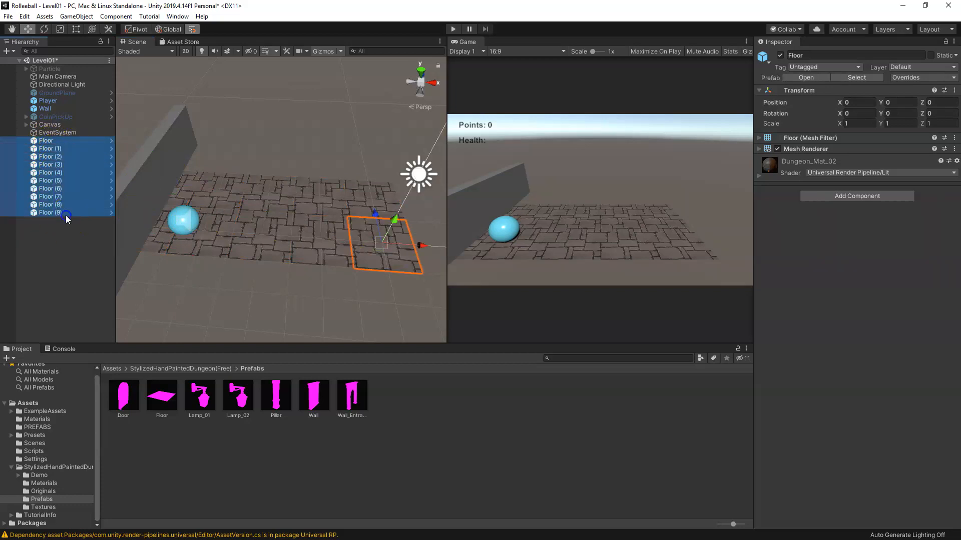
pyautogui.hotkey('ctrl', 'd')
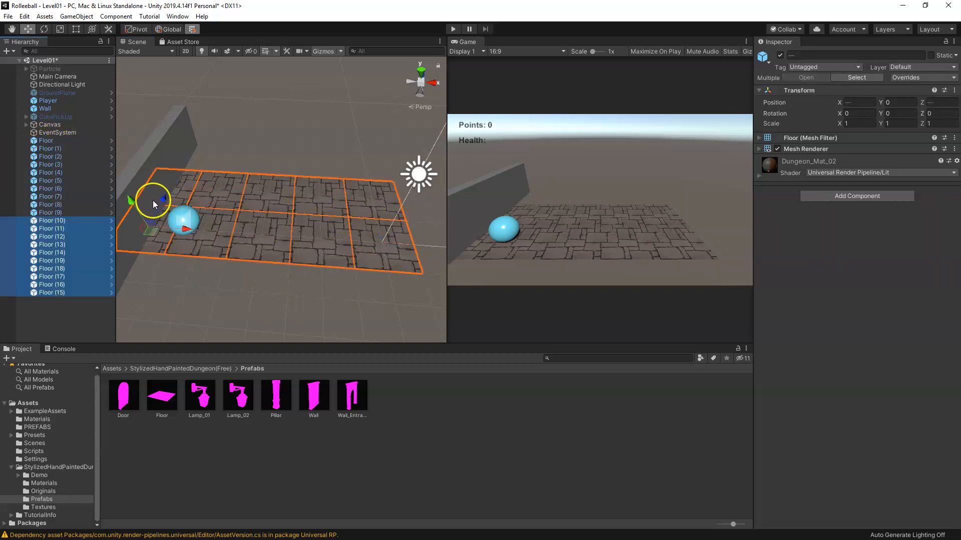
pyautogui.moveTo(159, 212); pyautogui.dragTo(196, 119)
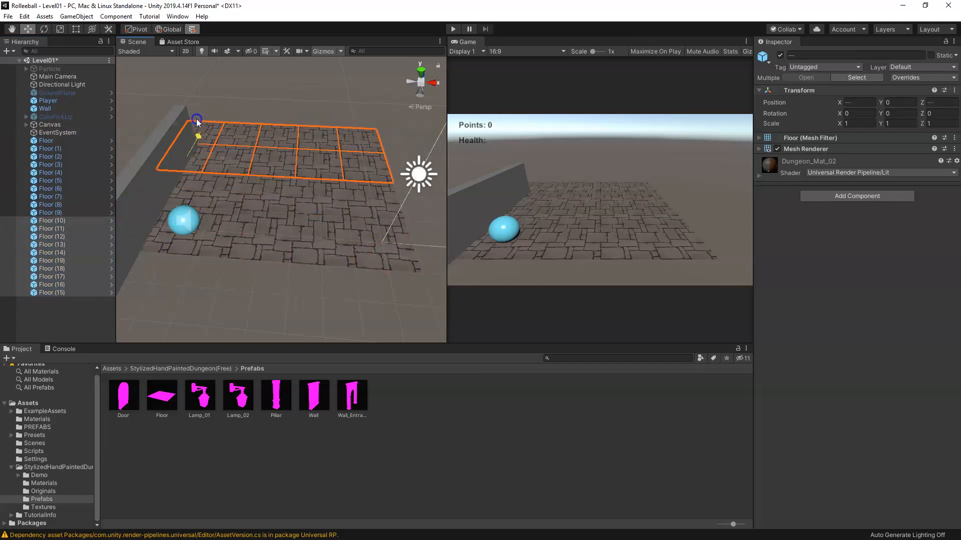
# Step: Move the plain grey Wall away from the floor tiles to X -11
pyautogui.click(272, 273)
pyautogui.moveTo(270, 279); pyautogui.dragTo(330, 178, button='middle')
pyautogui.click(223, 263)
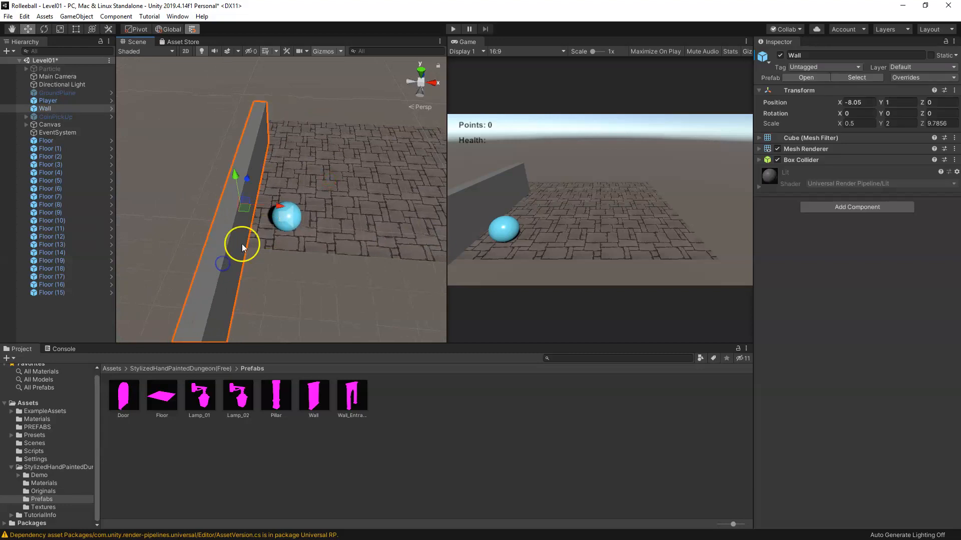
pyautogui.moveTo(268, 205); pyautogui.dragTo(200, 199)
pyautogui.moveTo(371, 226); pyautogui.dragTo(317, 250, button='middle')
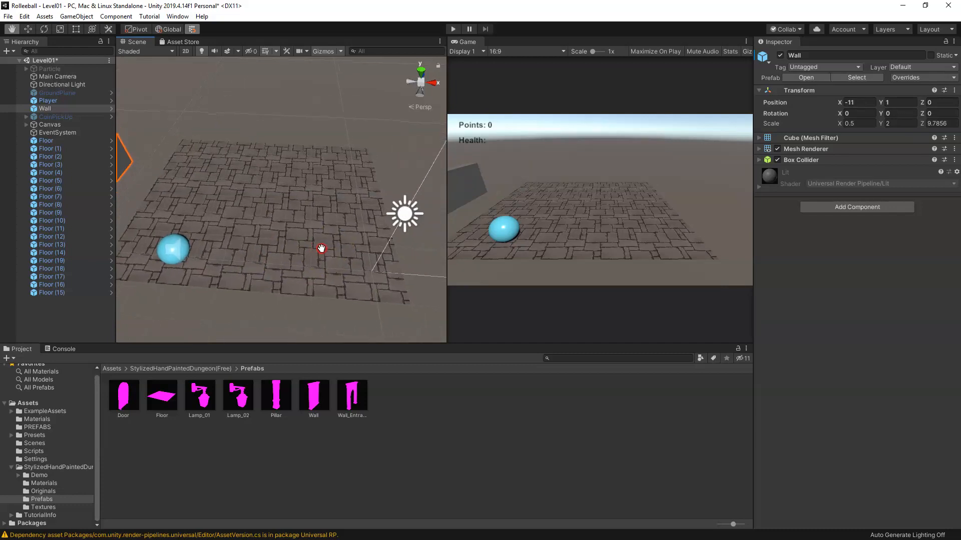
# Step: Duplicate the ten Floor tiles in the rows at Z 4 and Z 6 and snap the copies behind them as two more rows
pyautogui.click(192, 150)
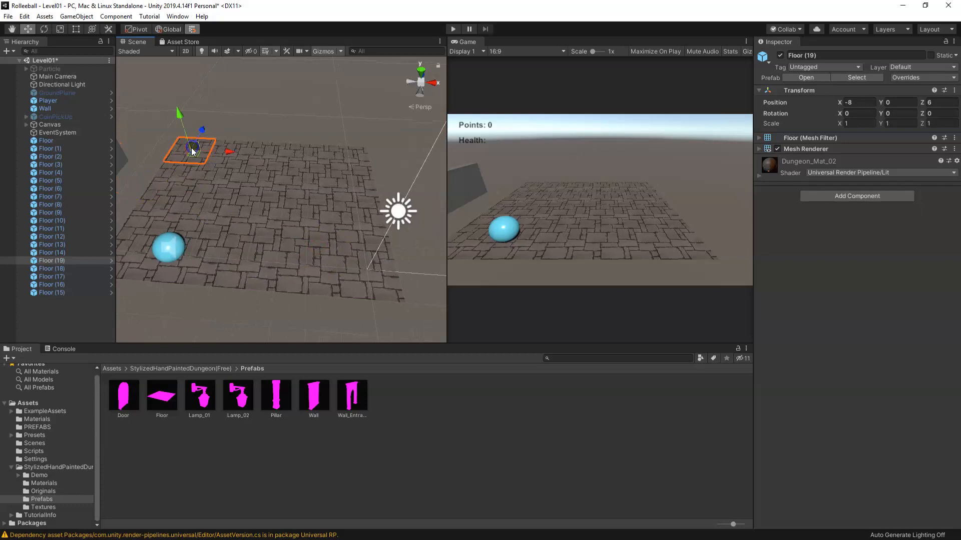
pyautogui.click(173, 176)
pyautogui.click(363, 191)
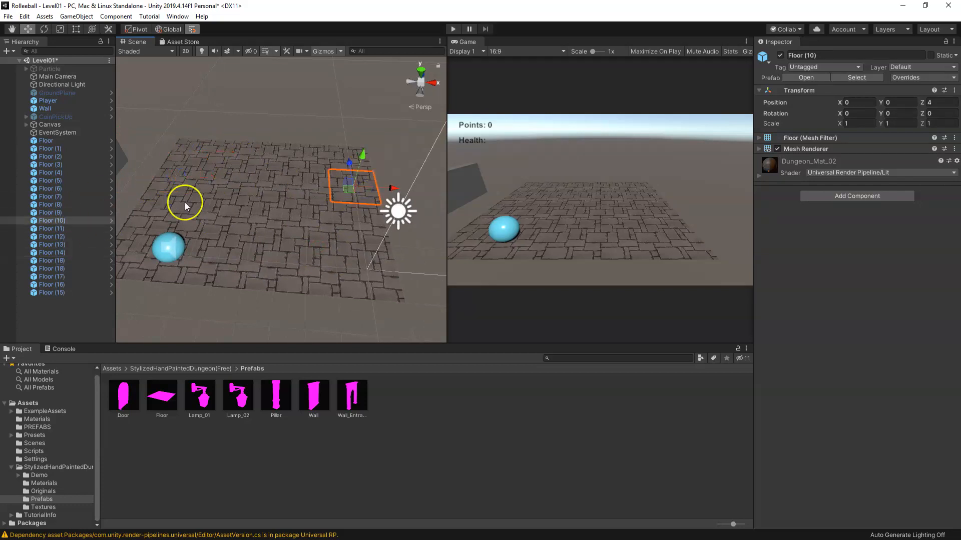
pyautogui.click(62, 297)
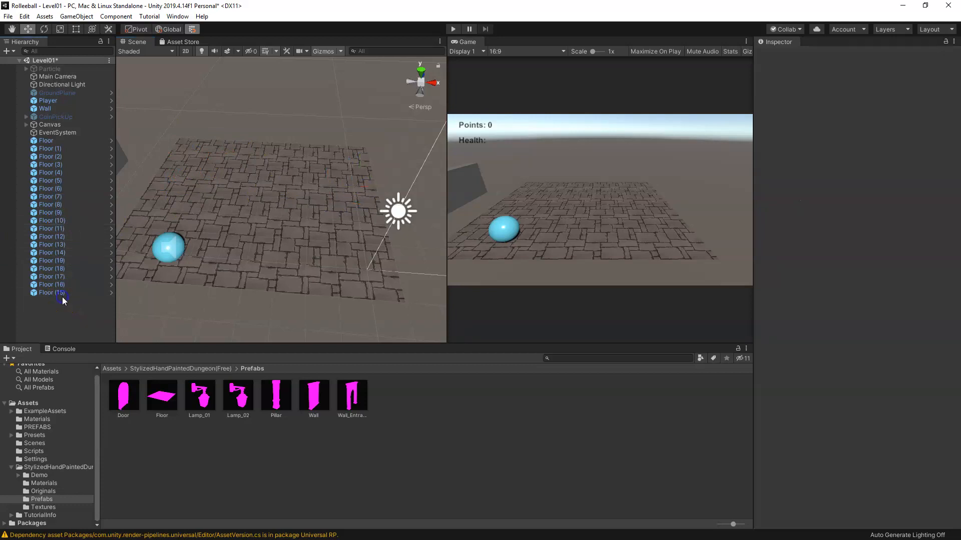
pyautogui.click(65, 220)
pyautogui.keyDown('shift'); pyautogui.click(62, 292); pyautogui.keyUp('shift')
pyautogui.moveTo(315, 180); pyautogui.dragTo(308, 202, button='middle')
pyautogui.hotkey('ctrl', 'd')
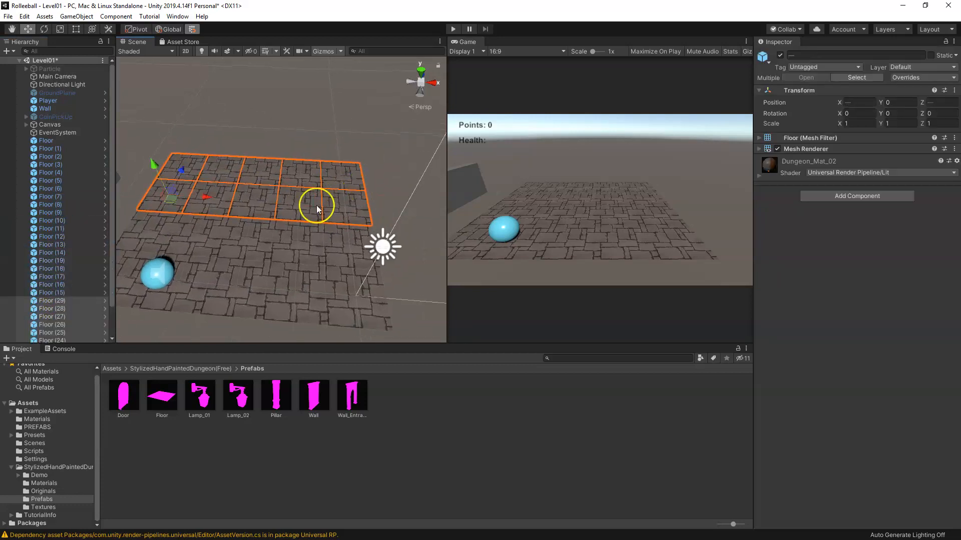
pyautogui.moveTo(169, 192); pyautogui.dragTo(205, 103)
pyautogui.moveTo(289, 200); pyautogui.dragTo(307, 269, button='middle')
pyautogui.moveTo(170, 181); pyautogui.dragTo(185, 183, button='middle')
# Step: Create an empty game object in the scene and reset its transform to the origin
pyautogui.click(75, 140)
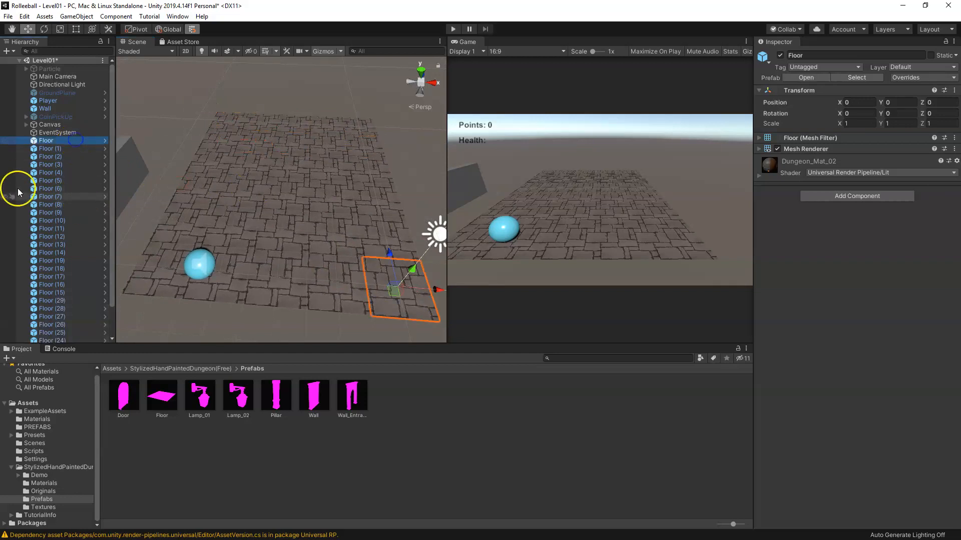
pyautogui.click(61, 134)
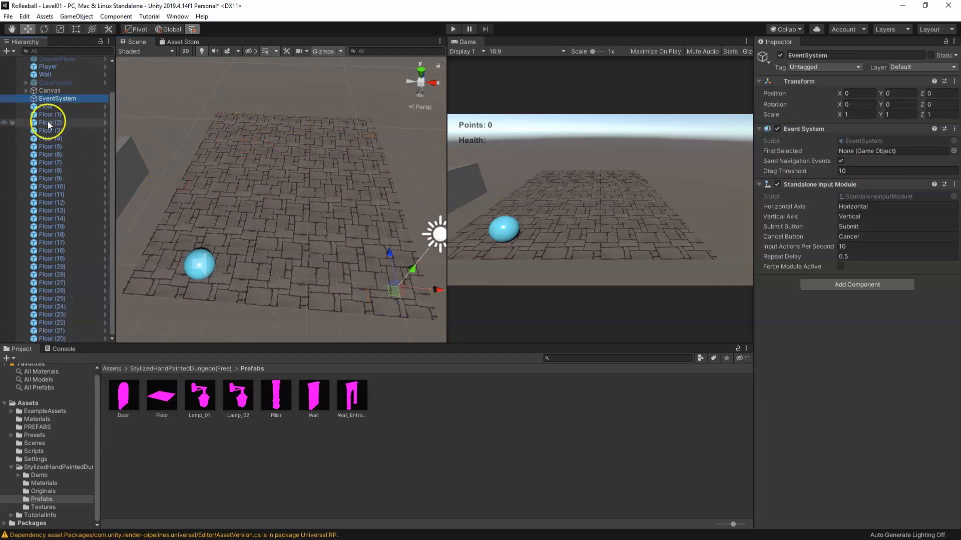
pyautogui.scroll(-3, 55, 170)
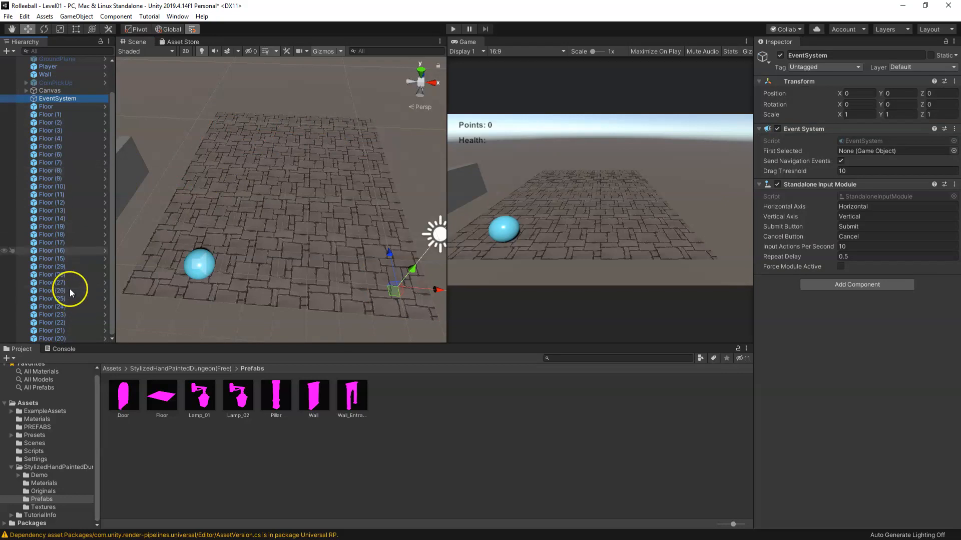
pyautogui.scroll(3, 69, 287)
pyautogui.click(8, 51)
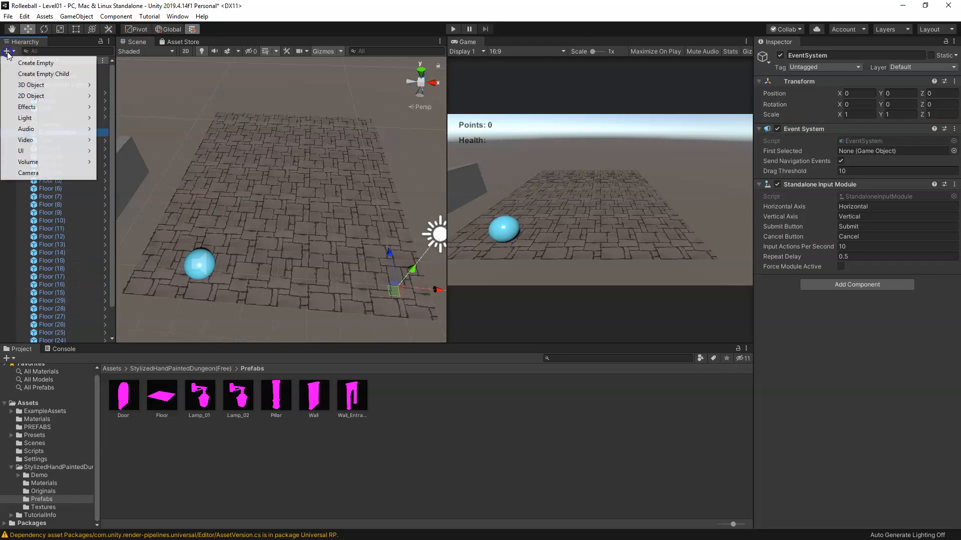
pyautogui.click(52, 64)
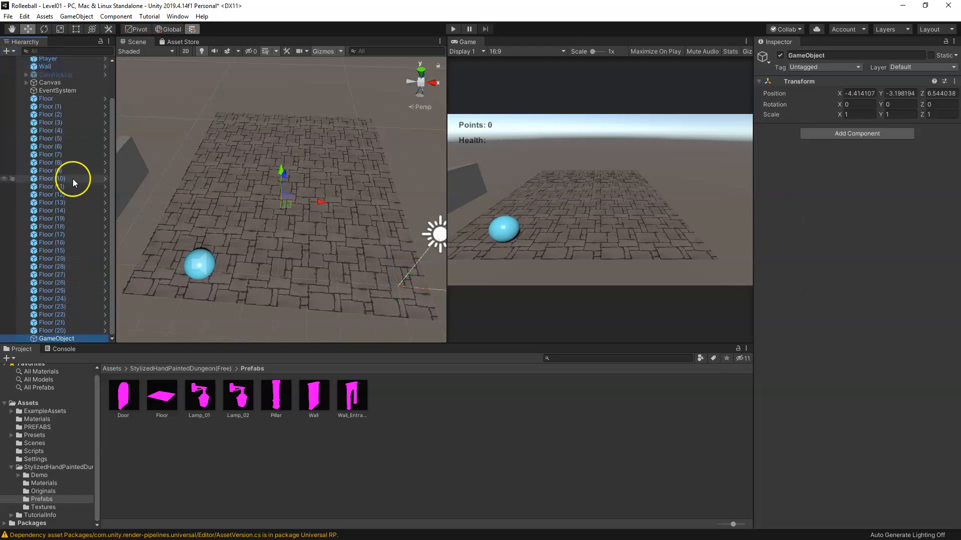
pyautogui.click(954, 82)
pyautogui.click(900, 92)
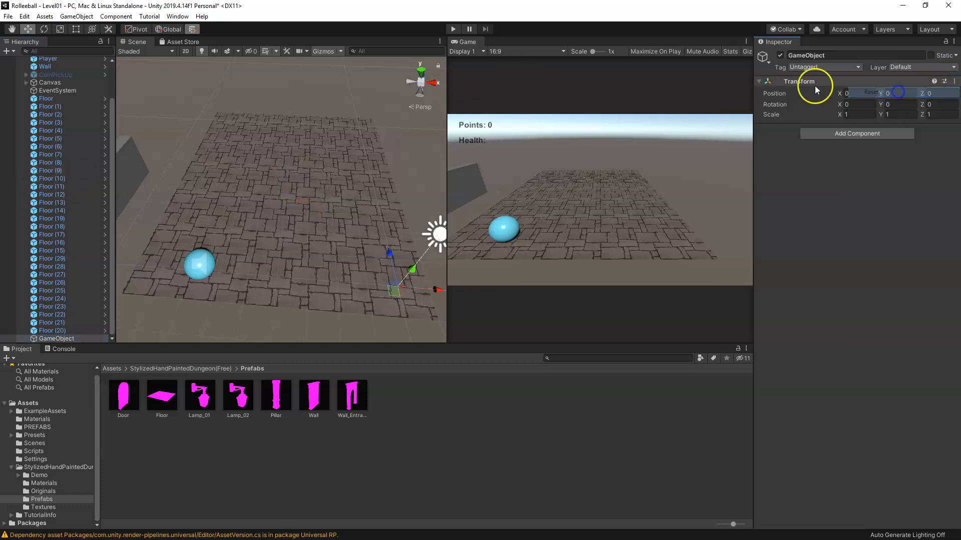
# Step: Rename the new empty game object to GROUND
pyautogui.click(954, 82)
pyautogui.click(954, 82)
pyautogui.click(845, 59)
pyautogui.write('GROU')
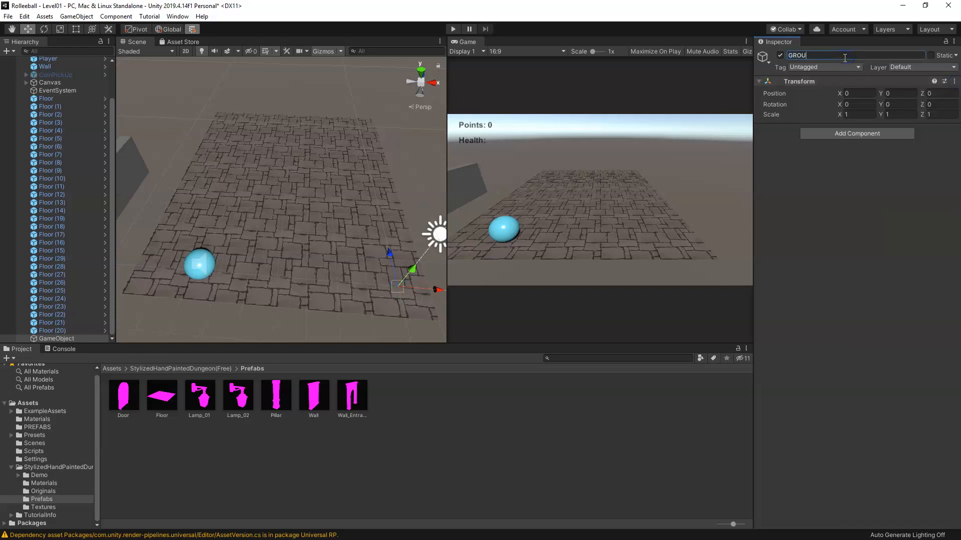
pyautogui.press('Return')
# Step: Parent all the Floor tiles under the GROUND object and collapse the group
pyautogui.click(61, 99)
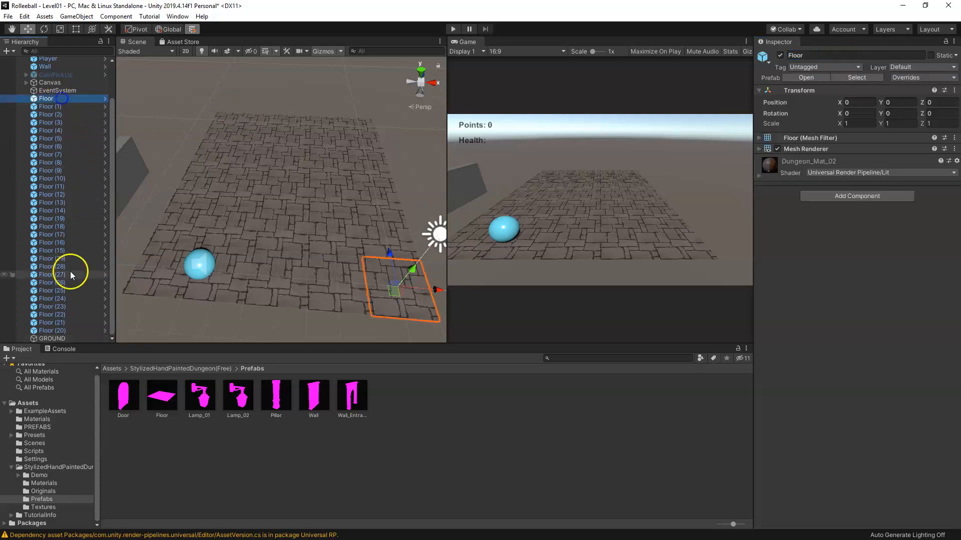
pyautogui.keyDown('shift'); pyautogui.click(67, 330); pyautogui.keyUp('shift')
pyautogui.moveTo(58, 97); pyautogui.dragTo(58, 339)
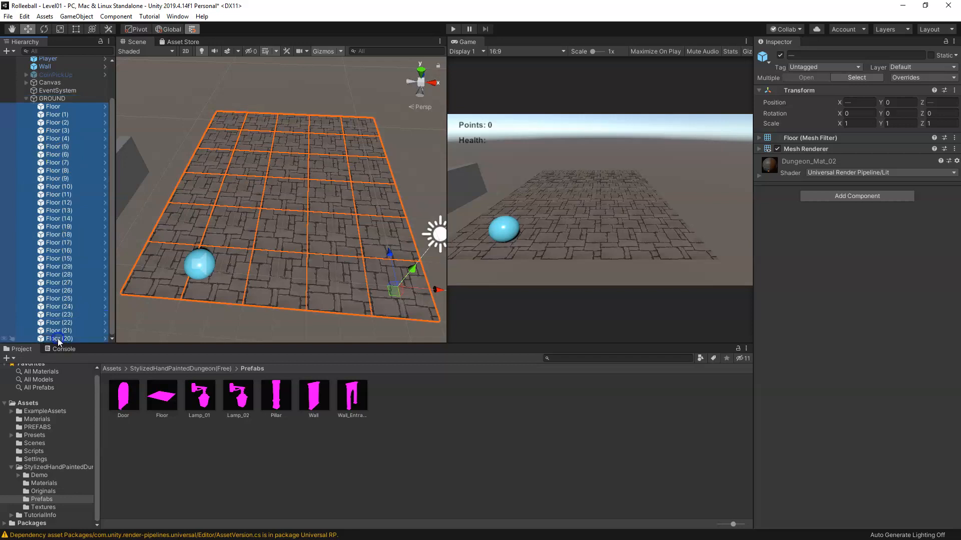
pyautogui.click(53, 98)
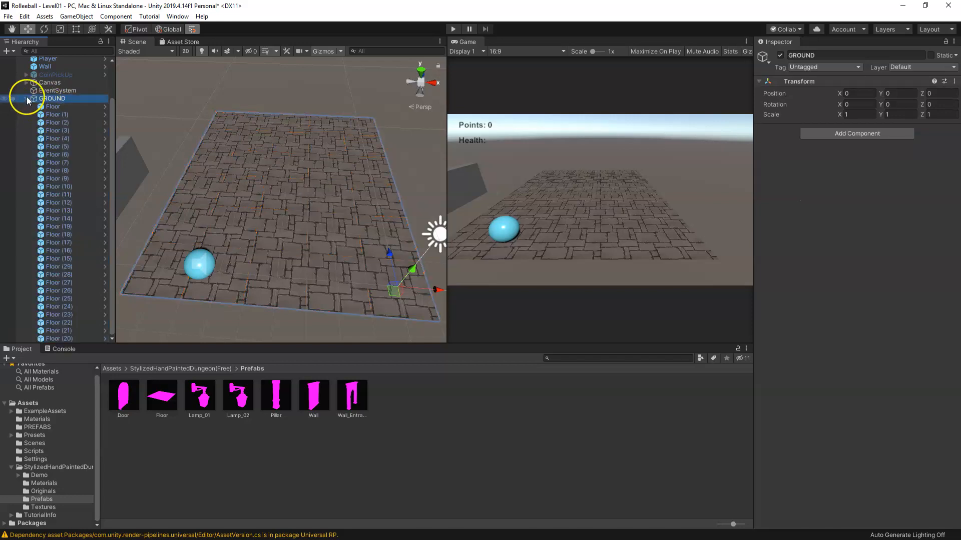
pyautogui.click(26, 99)
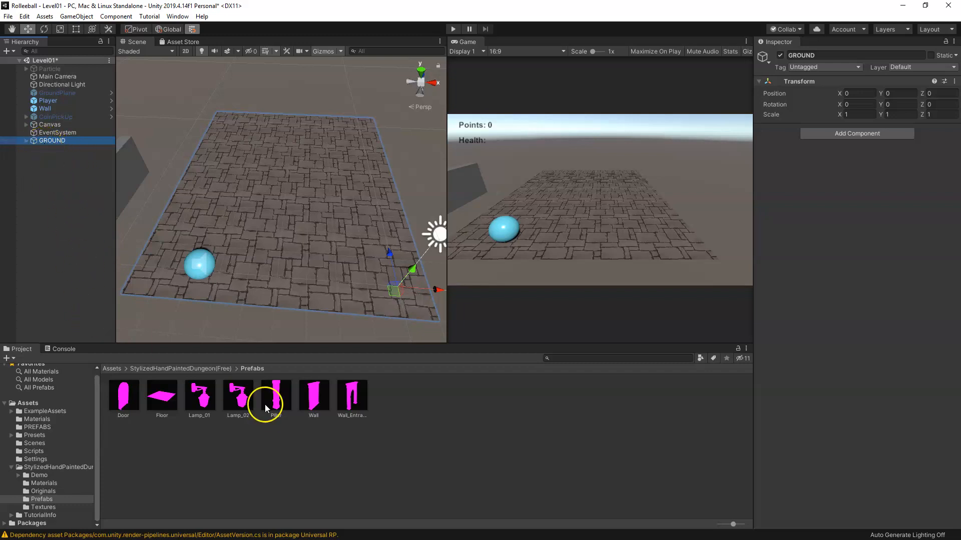
# Step: Add the dungeon Wall prefab to the scene and snap it to the floor's back corner at X -8, Z 11
pyautogui.moveTo(310, 399); pyautogui.dragTo(82, 233)
pyautogui.moveTo(49, 203); pyautogui.dragTo(50, 195)
pyautogui.moveTo(384, 280); pyautogui.dragTo(361, 288, button='middle')
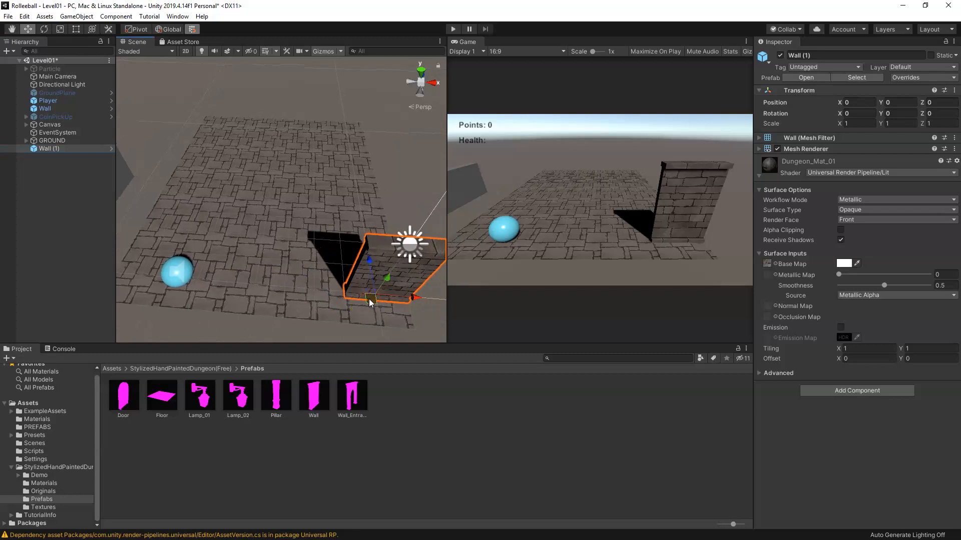
pyautogui.moveTo(372, 303); pyautogui.dragTo(219, 131)
# Step: Examine up close how the placed wall segment meets the back edge of the floor tiles
pyautogui.moveTo(219, 132); pyautogui.dragTo(256, 191, button='middle')
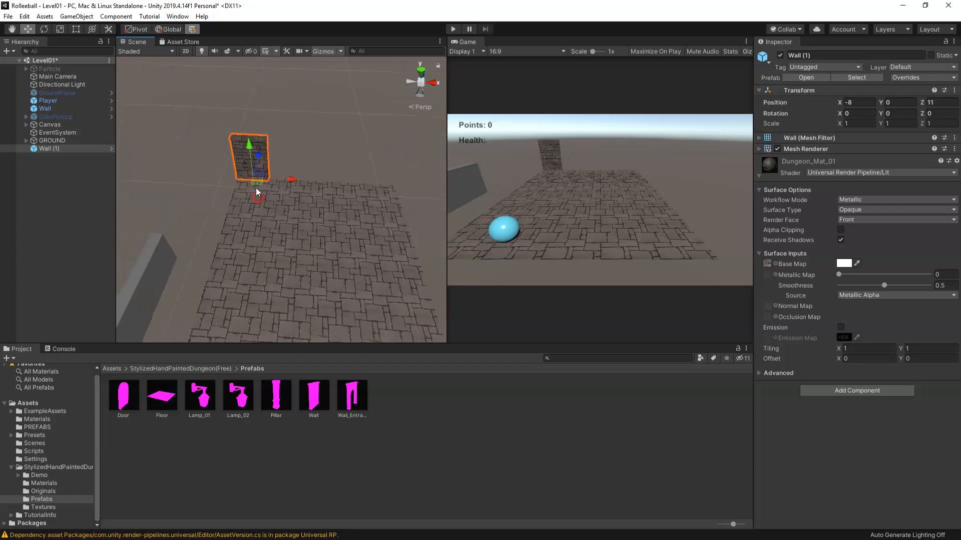
pyautogui.scroll(10, 256, 187)
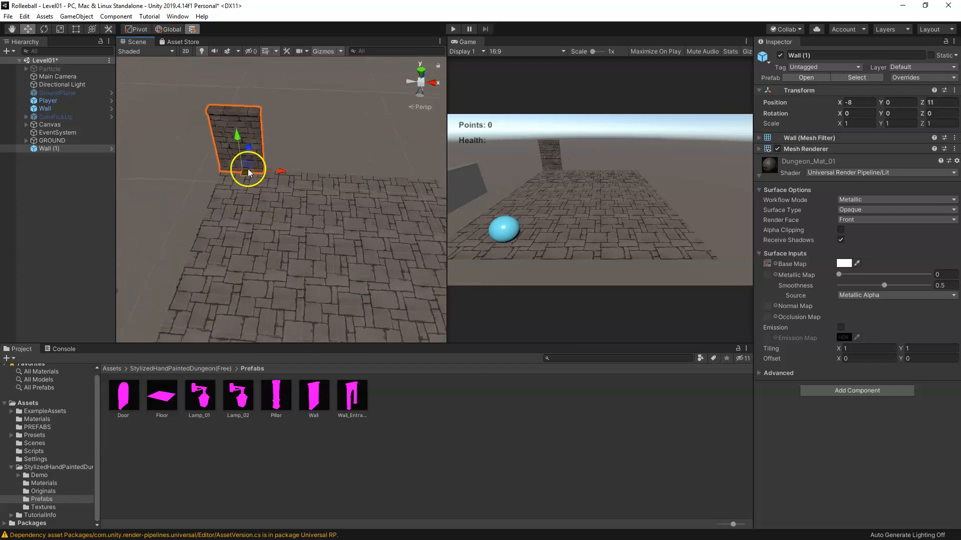
pyautogui.moveTo(263, 175); pyautogui.dragTo(250, 218, button='middle')
pyautogui.scroll(5, 244, 199)
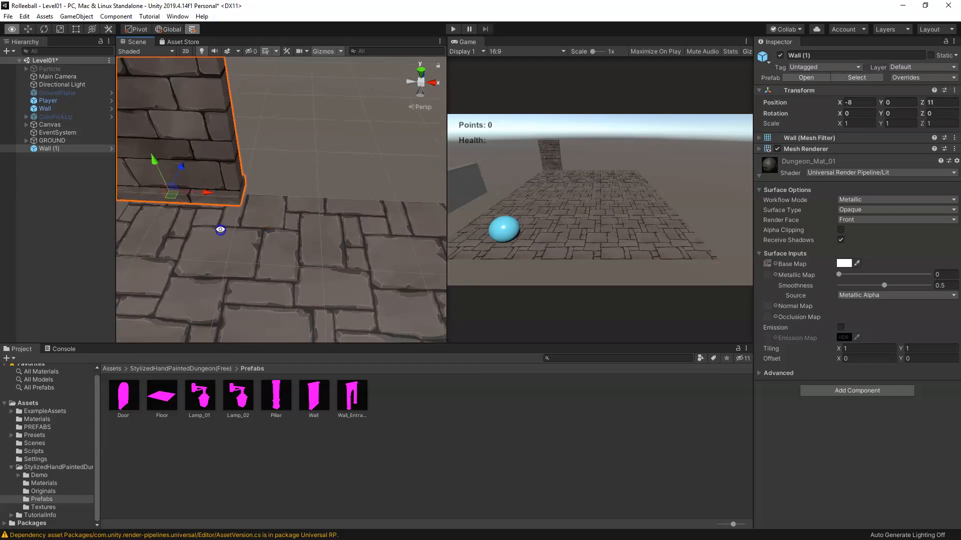
pyautogui.moveTo(218, 230); pyautogui.dragTo(310, 238, button='right')
pyautogui.moveTo(225, 255); pyautogui.dragTo(251, 280, button='middle')
pyautogui.keyDown('alt'); pyautogui.moveTo(251, 279); pyautogui.dragTo(55, 256); pyautogui.keyUp('alt')
pyautogui.scroll(-8, 300, 256)
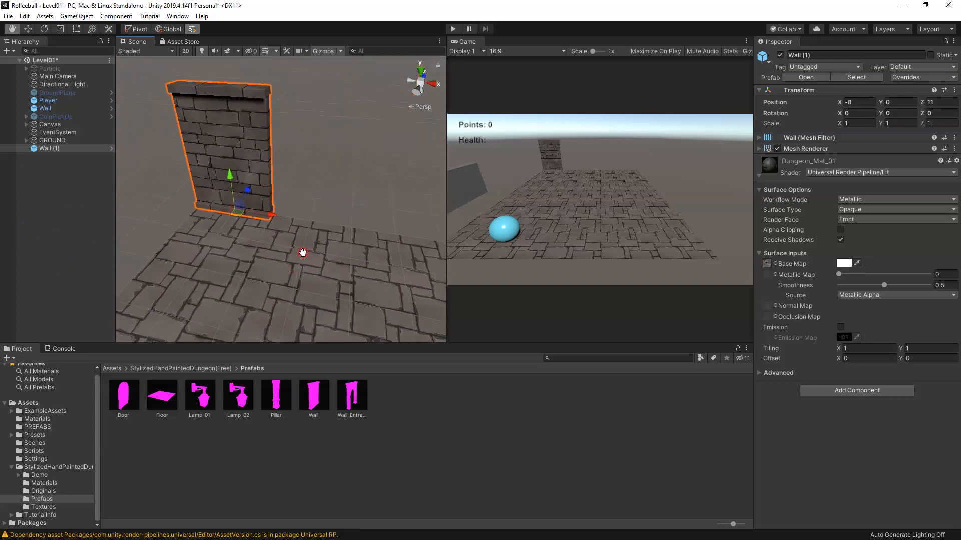
# Step: Duplicate the wall segment twice along the floor's back edge, snapping the first copy at X -6 and the second directly beside it
pyautogui.hotkey('ctrl', 'd')
pyautogui.moveTo(266, 215); pyautogui.dragTo(329, 224)
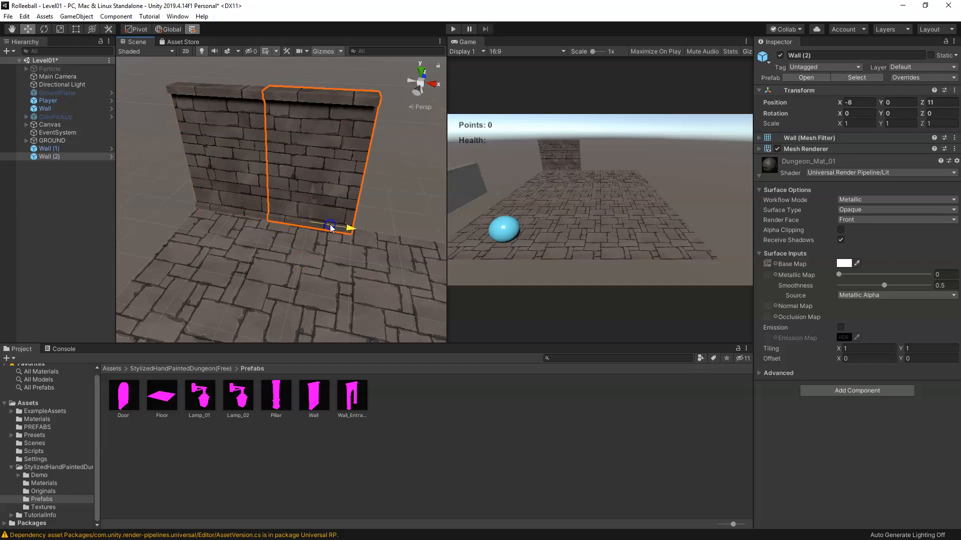
pyautogui.moveTo(358, 263); pyautogui.dragTo(286, 261, button='middle')
pyautogui.hotkey('ctrl', 'd')
pyautogui.moveTo(274, 229); pyautogui.dragTo(341, 242)
pyautogui.scroll(-2, 341, 242)
# Step: Duplicate the three wall segments together and snap the copies in line along X, extending the back wall to X 2
pyautogui.doubleClick(45, 148)
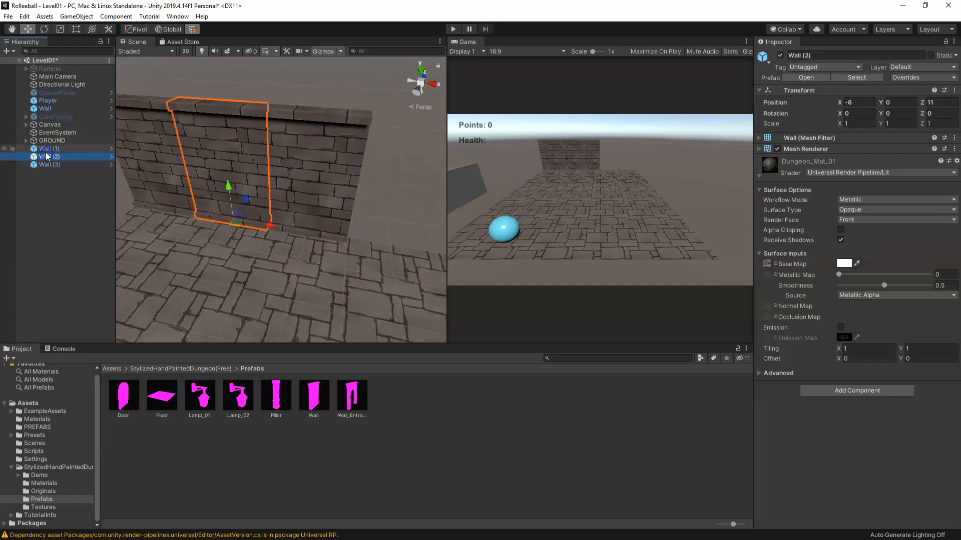
pyautogui.keyDown('shift'); pyautogui.click(48, 165); pyautogui.keyUp('shift')
pyautogui.scroll(-3, 351, 247)
pyautogui.hotkey('ctrl', 'd')
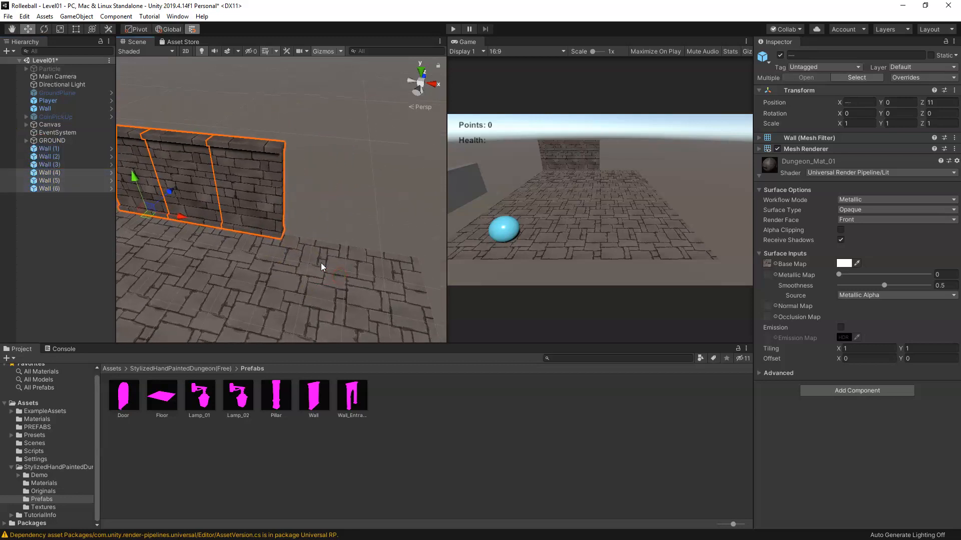
pyautogui.moveTo(168, 217); pyautogui.dragTo(317, 241)
pyautogui.moveTo(379, 282); pyautogui.dragTo(288, 268, button='middle')
pyautogui.keyDown('alt'); pyautogui.moveTo(288, 268); pyautogui.dragTo(326, 269); pyautogui.keyUp('alt')
pyautogui.click(369, 197)
pyautogui.moveTo(330, 235); pyautogui.dragTo(301, 223, button='middle')
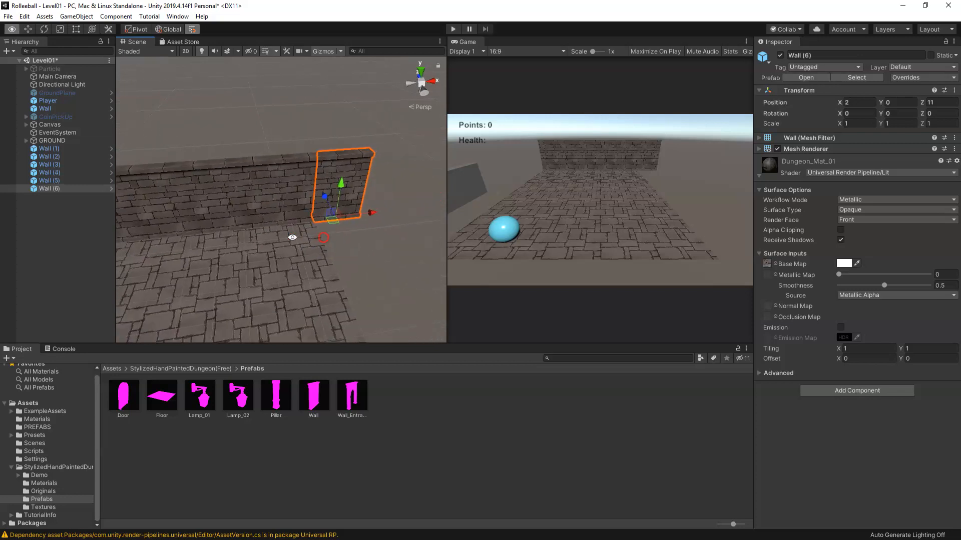
# Step: Try to rotate the end segment of the back wall freely about its vertical axis
pyautogui.keyDown('alt'); pyautogui.moveTo(301, 224); pyautogui.dragTo(365, 234); pyautogui.keyUp('alt')
pyautogui.moveTo(365, 234); pyautogui.dragTo(322, 233, button='middle')
pyautogui.press('e')
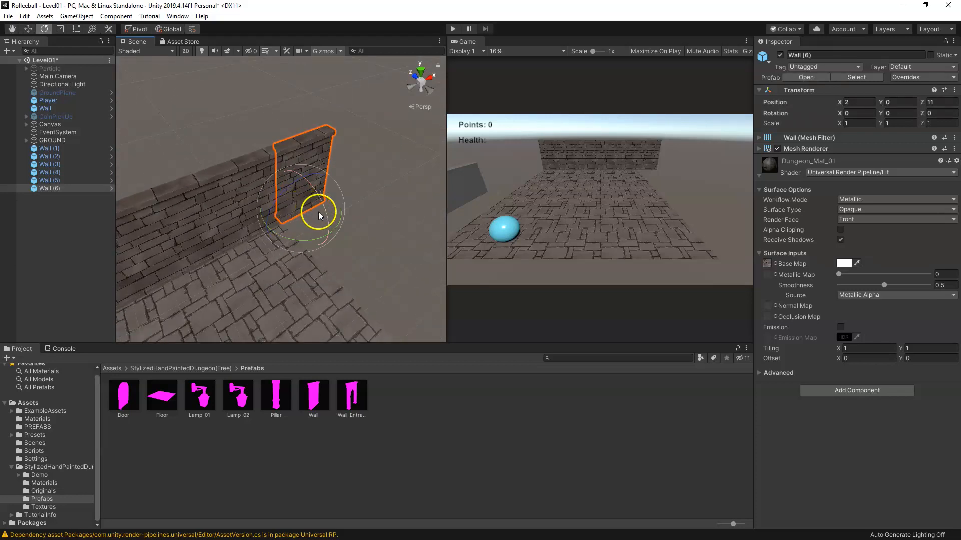
pyautogui.moveTo(317, 242); pyautogui.dragTo(180, 195)
pyautogui.hotkey('ctrl', 'z')
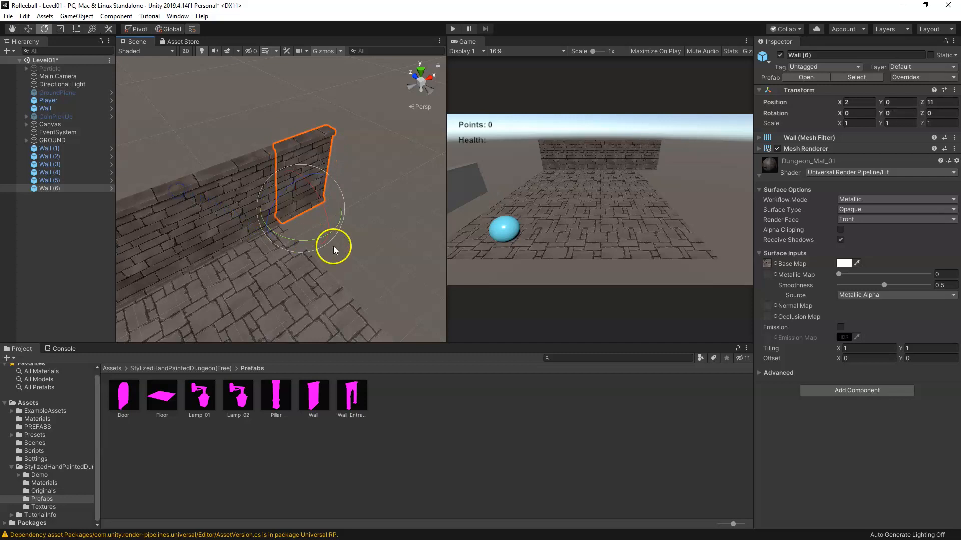
# Step: Rotate the end wall segment 90 degrees about Y and snap it to X 1, Z 10 along the floor's side edge
pyautogui.moveTo(329, 225); pyautogui.dragTo(331, 235, button='middle')
pyautogui.keyDown('alt'); pyautogui.moveTo(325, 248); pyautogui.dragTo(369, 290); pyautogui.keyUp('alt')
pyautogui.scroll(2, 281, 241)
pyautogui.moveTo(332, 248); pyautogui.dragTo(310, 223)
pyautogui.press('w')
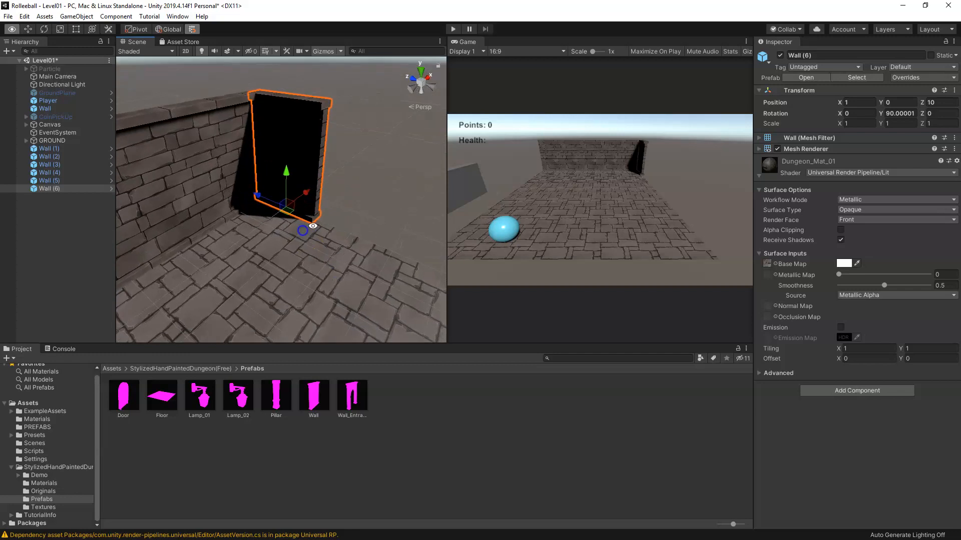
pyautogui.click(356, 196)
pyautogui.scroll(-3, 303, 248)
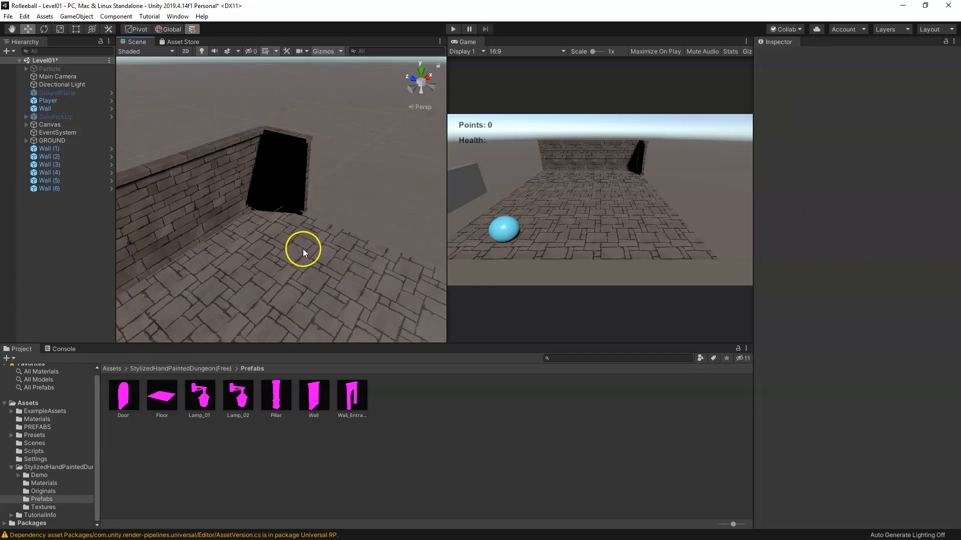
# Step: Duplicate the rotated wall segment and snap the copy directly beside it at X 1, Z 8
pyautogui.click(298, 187)
pyautogui.keyDown('alt'); pyautogui.moveTo(329, 252); pyautogui.dragTo(265, 212); pyautogui.keyUp('alt')
pyautogui.hotkey('ctrl', 'd')
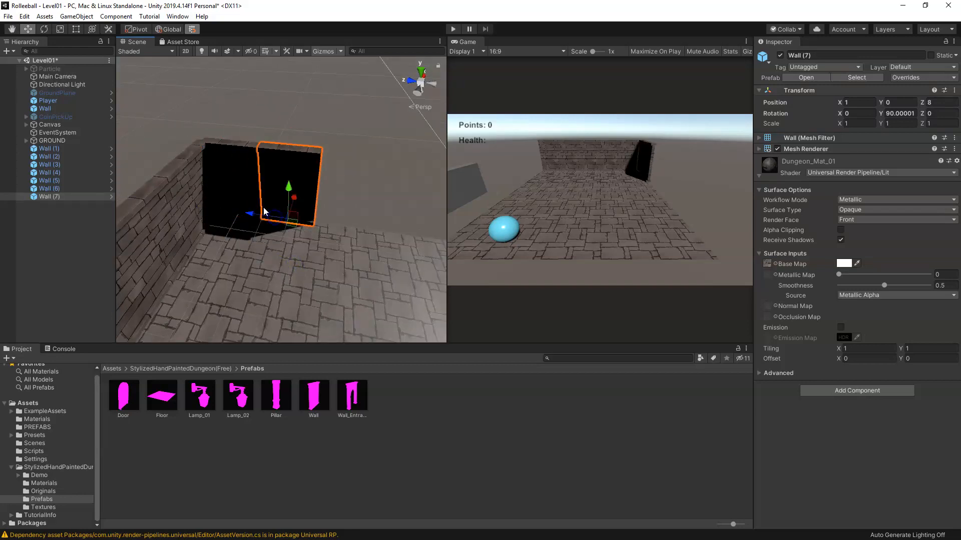
# Step: Duplicate the two side-wall segments as a pair twice, snapping each pair in line along Z to extend the side wall to six segments
pyautogui.keyDown('shift'); pyautogui.click(273, 201); pyautogui.keyUp('shift')
pyautogui.hotkey('ctrl', 'd')
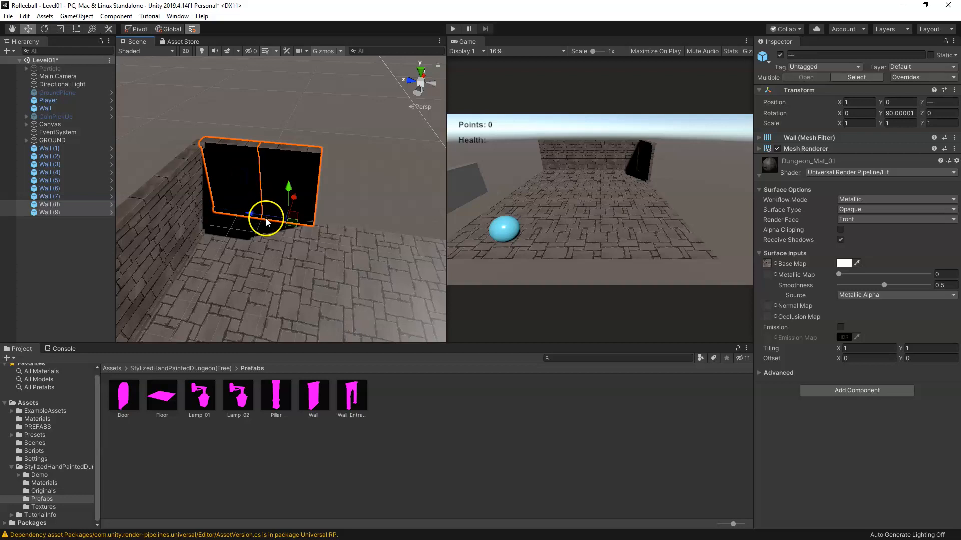
pyautogui.click(337, 224)
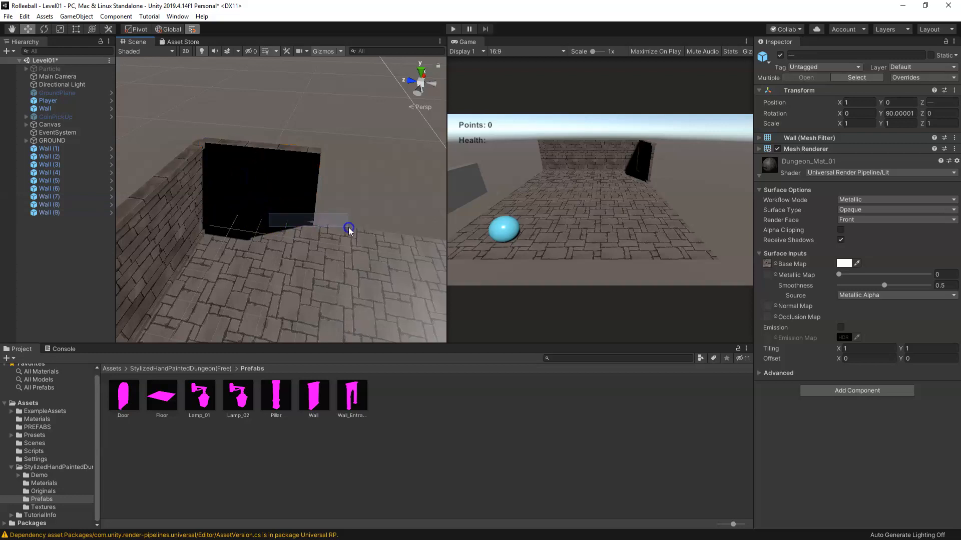
pyautogui.click(74, 206)
pyautogui.keyDown('shift'); pyautogui.click(74, 213); pyautogui.keyUp('shift')
pyautogui.moveTo(217, 215); pyautogui.dragTo(307, 222)
pyautogui.press('f')
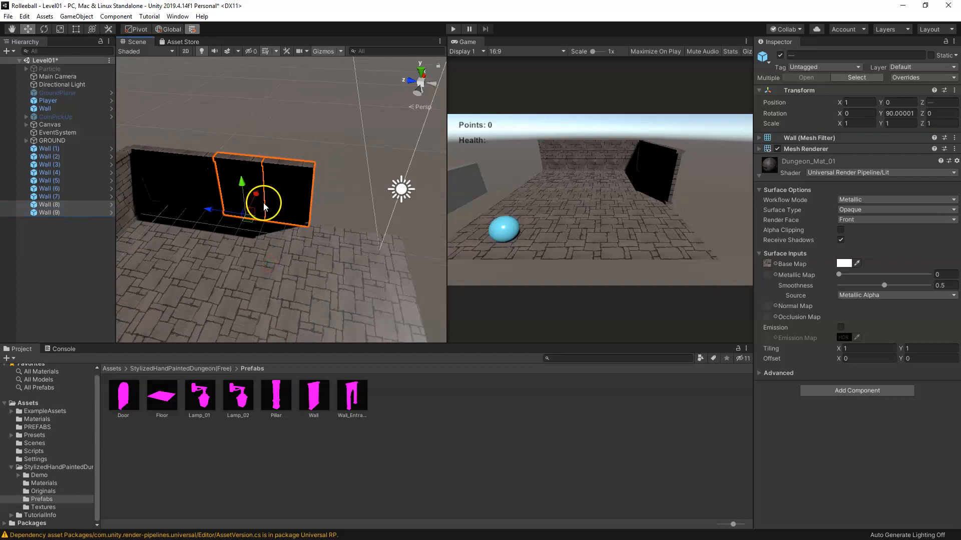
pyautogui.hotkey('ctrl', 'd')
pyautogui.moveTo(257, 217); pyautogui.dragTo(4, 176)
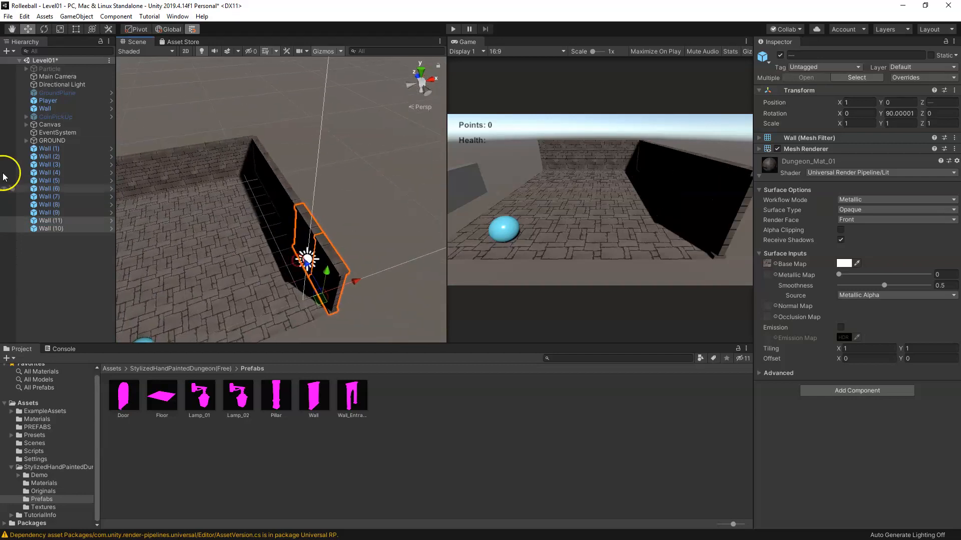
# Step: Duplicate all six side-wall segments together and snap the copies along the opposite floor edge at X -9
pyautogui.click(59, 180)
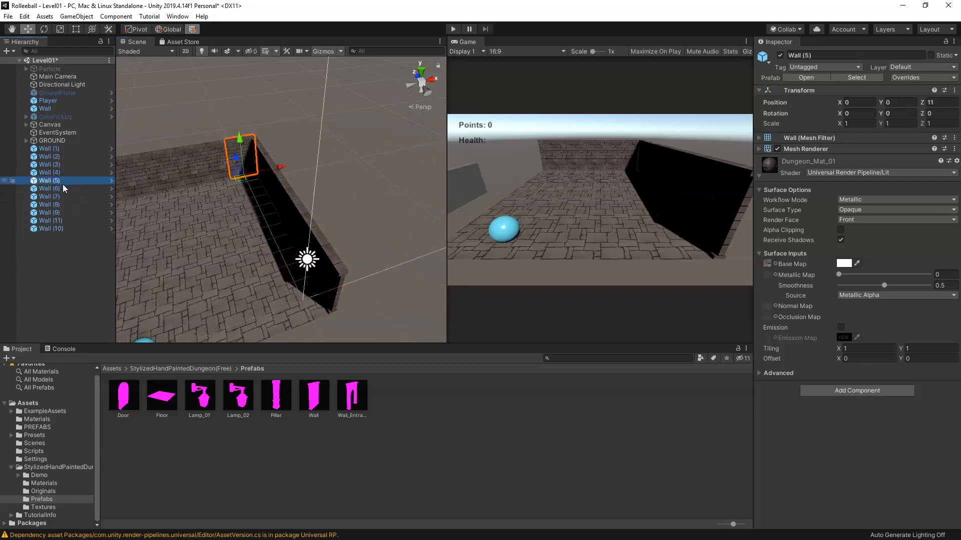
pyautogui.keyDown('shift'); pyautogui.click(67, 227); pyautogui.keyUp('shift')
pyautogui.moveTo(205, 231); pyautogui.dragTo(367, 264, button='middle')
pyautogui.keyDown('alt'); pyautogui.moveTo(367, 264); pyautogui.dragTo(341, 196); pyautogui.keyUp('alt')
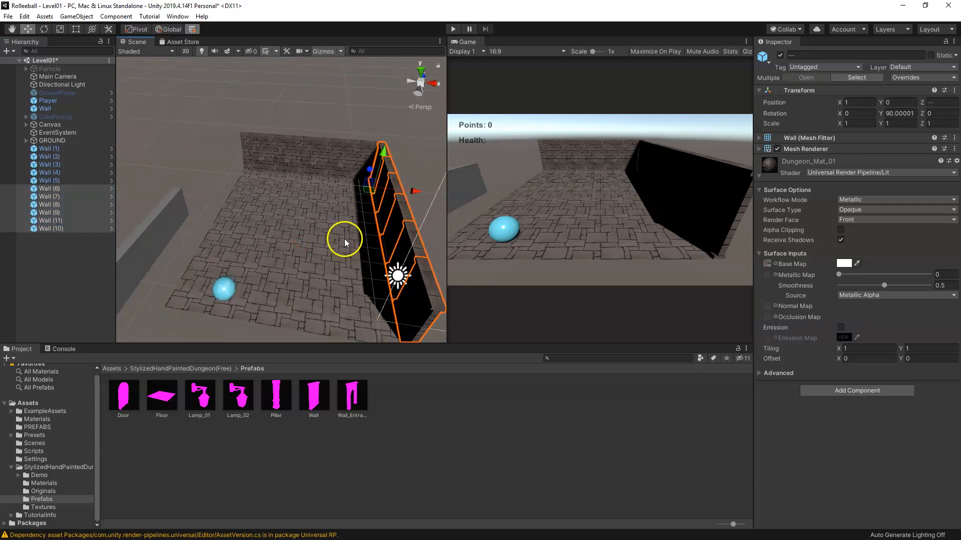
pyautogui.hotkey('ctrl', 'd')
pyautogui.moveTo(414, 328); pyautogui.dragTo(234, 288)
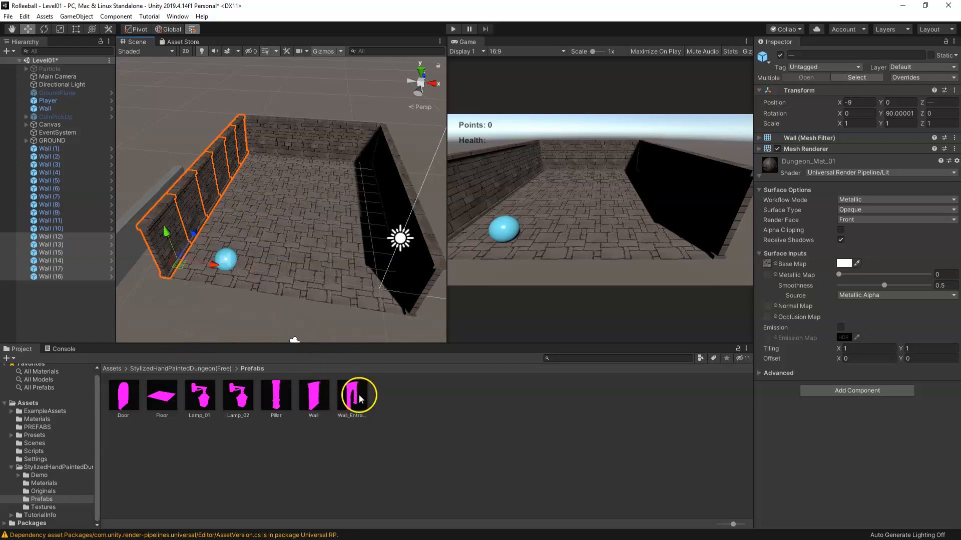
# Step: Add the Wall_Entrance prefab to the scene and snap it onto the floor at X -6, in front of the back wall
pyautogui.moveTo(353, 400); pyautogui.dragTo(58, 317)
pyautogui.moveTo(406, 266); pyautogui.dragTo(311, 261)
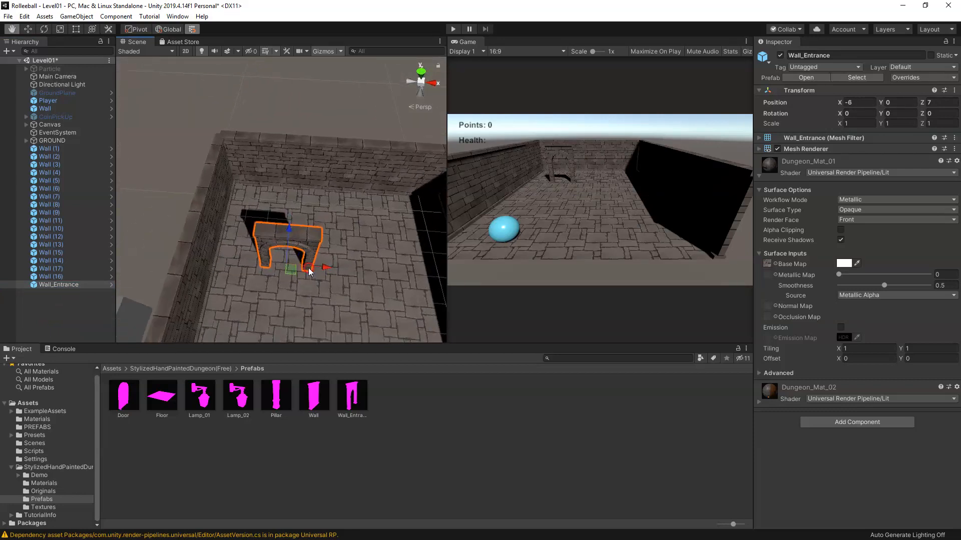
pyautogui.scroll(5, 249, 219)
pyautogui.moveTo(240, 216); pyautogui.dragTo(250, 277)
pyautogui.moveTo(232, 287); pyautogui.dragTo(312, 286, button='middle')
# Step: Duplicate the back-wall segments at X -8 and X -4 and snap the copies to Z 5 on both sides of the entrance
pyautogui.click(350, 101)
pyautogui.click(313, 102)
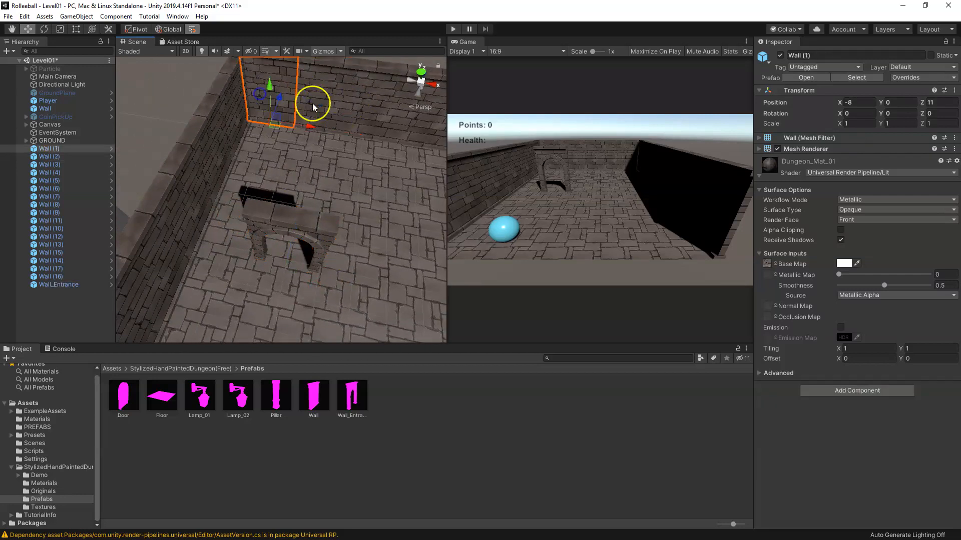
pyautogui.keyDown('shift'); pyautogui.click(369, 109); pyautogui.keyUp('shift')
pyautogui.keyDown('alt'); pyautogui.moveTo(289, 97); pyautogui.dragTo(257, 118); pyautogui.keyUp('alt')
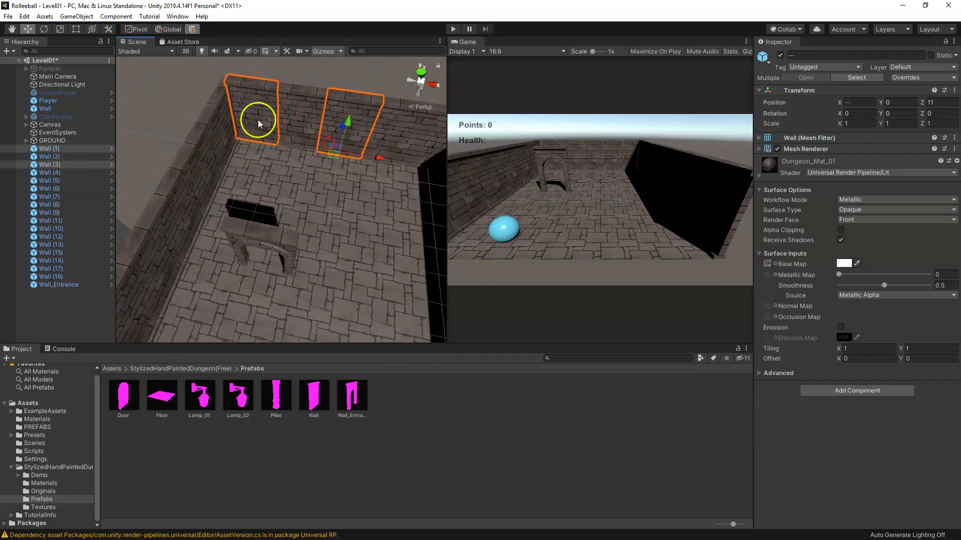
pyautogui.hotkey('ctrl', 'd')
pyautogui.moveTo(333, 142); pyautogui.dragTo(237, 203)
pyautogui.keyDown('alt'); pyautogui.moveTo(260, 254); pyautogui.dragTo(310, 210); pyautogui.keyUp('alt')
pyautogui.moveTo(341, 178); pyautogui.dragTo(304, 221, button='middle')
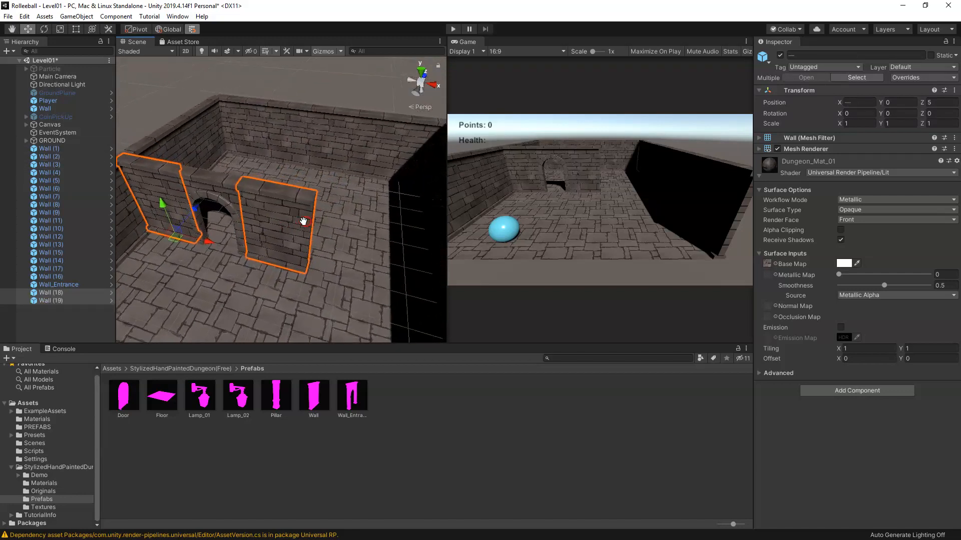
# Step: Duplicate the last two back-wall segments and snap the copies in line with the entrance wall, extending it to the dark side wall
pyautogui.click(251, 289)
pyautogui.click(281, 238)
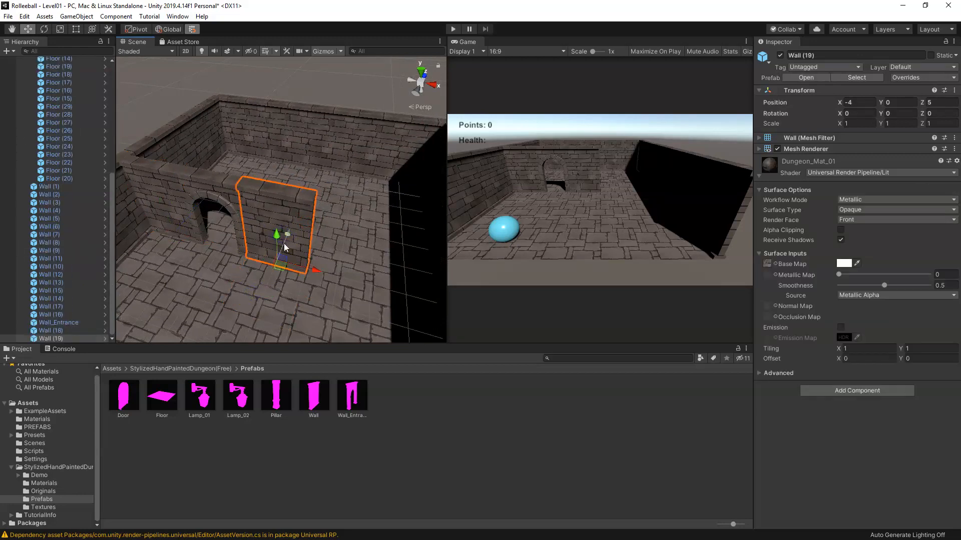
pyautogui.moveTo(304, 255)
pyautogui.keyDown('alt'); pyautogui.mouseDown()
pyautogui.moveTo(208, 262)
pyautogui.moveTo(335, 245)
pyautogui.moveTo(250, 231)
pyautogui.moveTo(252, 316)
pyautogui.moveTo(289, 241)
pyautogui.moveTo(311, 231)
pyautogui.moveTo(276, 233)
pyautogui.moveTo(421, 249)
pyautogui.moveTo(294, 261)
pyautogui.mouseUp(); pyautogui.keyUp('alt')
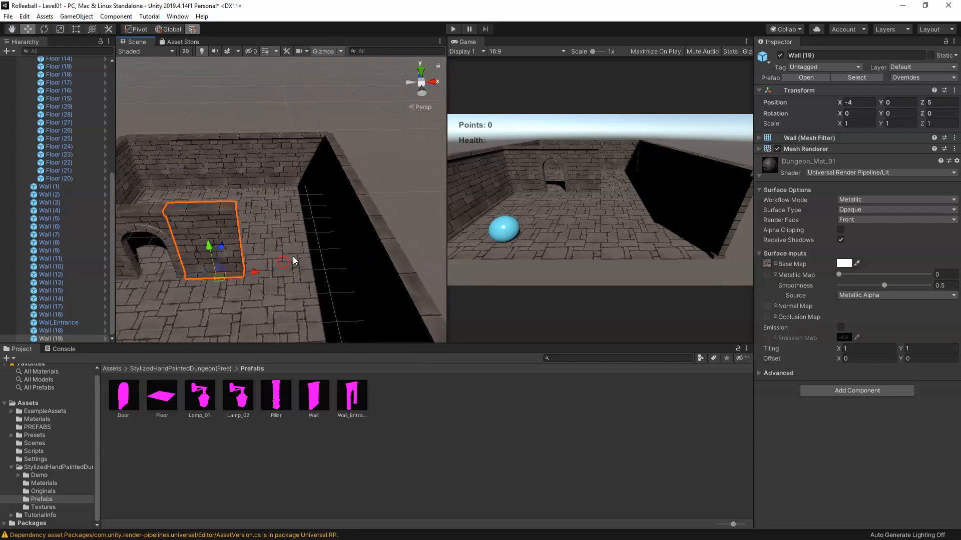
pyautogui.moveTo(279, 258); pyautogui.dragTo(311, 242, button='middle')
pyautogui.keyDown('alt'); pyautogui.moveTo(310, 242); pyautogui.dragTo(253, 253); pyautogui.keyUp('alt')
pyautogui.moveTo(271, 249)
pyautogui.mouseDown(button='middle')
pyautogui.moveTo(305, 278)
pyautogui.moveTo(263, 229)
pyautogui.moveTo(270, 233)
pyautogui.mouseUp(button='middle')
pyautogui.click(230, 230)
pyautogui.click(263, 217)
pyautogui.click(304, 142)
pyautogui.keyDown('shift'); pyautogui.click(351, 143); pyautogui.keyUp('shift')
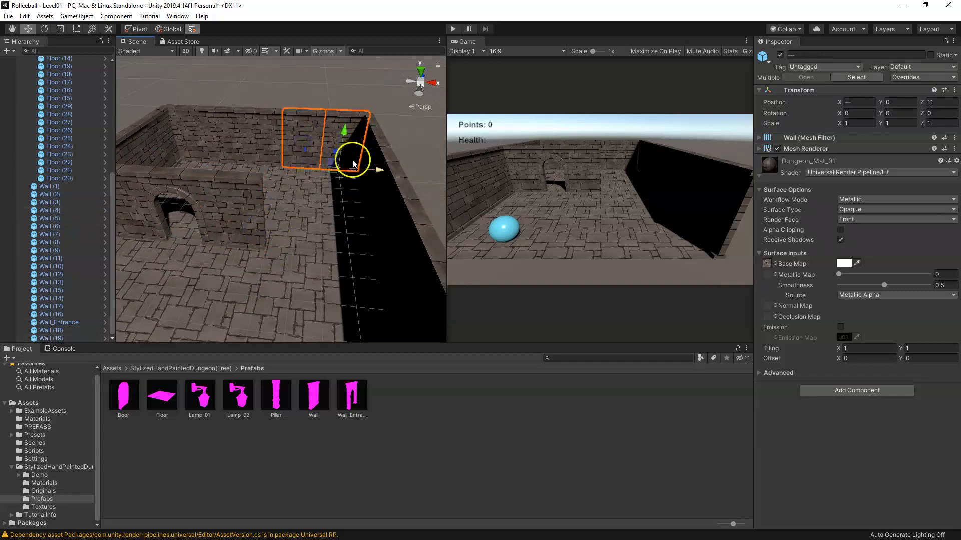
pyautogui.keyDown('alt'); pyautogui.moveTo(365, 173); pyautogui.dragTo(292, 271); pyautogui.keyUp('alt')
pyautogui.keyDown('alt'); pyautogui.moveTo(224, 241); pyautogui.dragTo(316, 232); pyautogui.keyUp('alt')
pyautogui.moveTo(317, 232); pyautogui.dragTo(336, 202, button='middle')
# Step: Collapse the GROUND group's list of floor tiles in the hierarchy
pyautogui.click(274, 400)
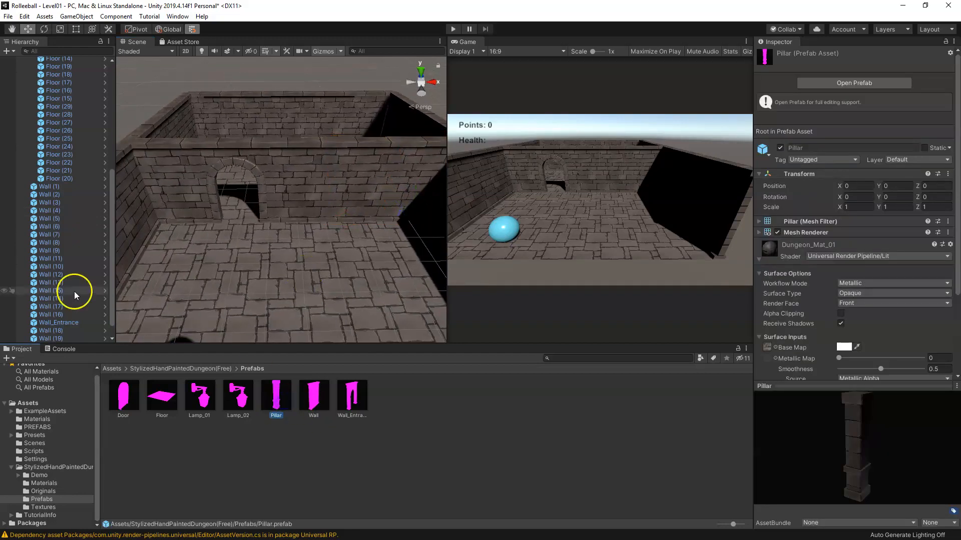
pyautogui.scroll(-1, 73, 220)
pyautogui.click(55, 176)
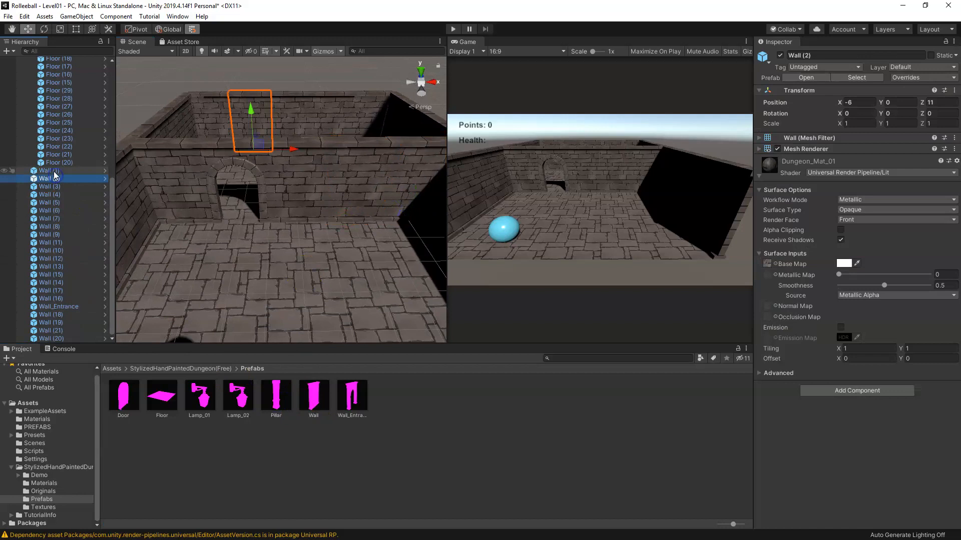
pyautogui.click(53, 171)
pyautogui.scroll(5, 58, 170)
pyautogui.click(26, 141)
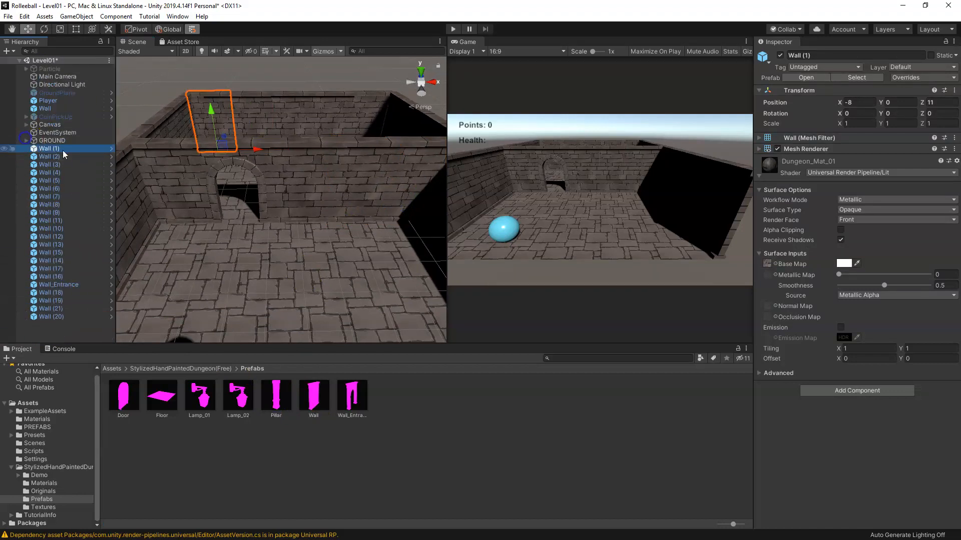
# Step: Create an empty object, reset its transform and name it Walls
pyautogui.rightClick(48, 329)
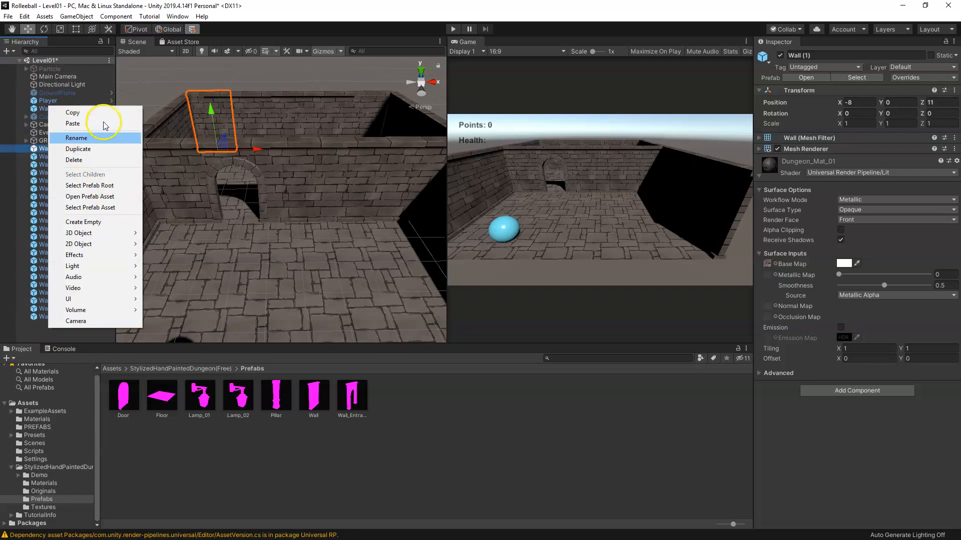
pyautogui.click(95, 222)
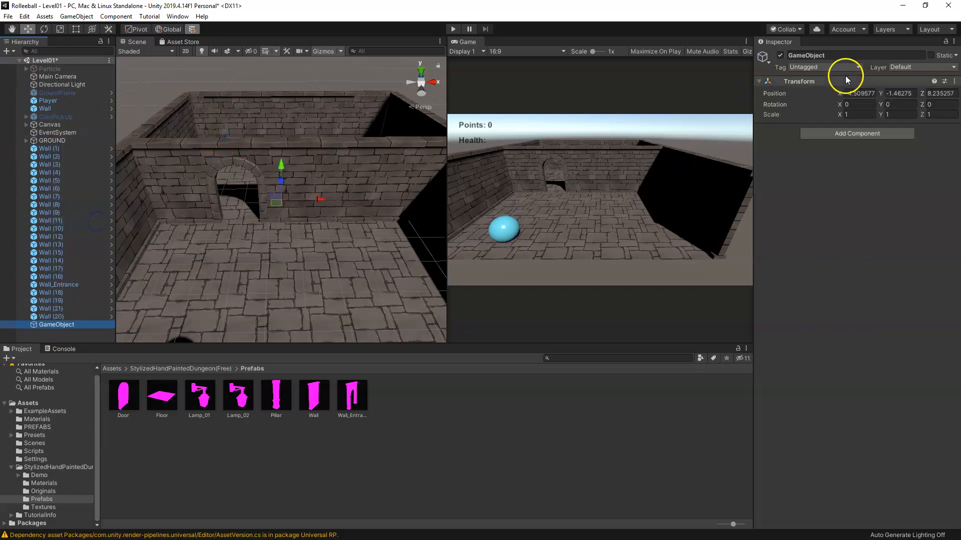
pyautogui.rightClick(938, 82)
pyautogui.click(941, 93)
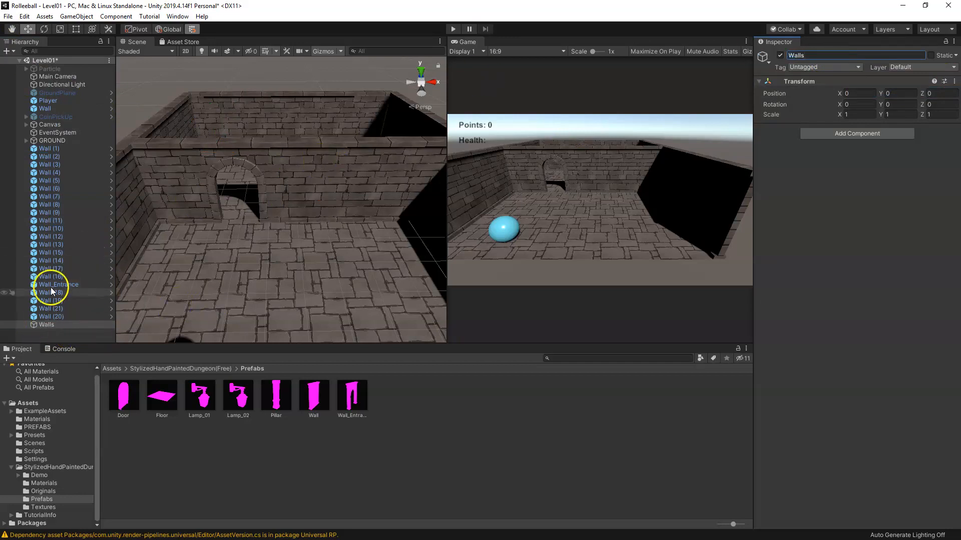
# Step: Parent the segments Wall (1) through Wall (20), including Wall_Entrance, under the Walls object
pyautogui.click(55, 317)
pyautogui.keyDown('shift'); pyautogui.click(55, 150); pyautogui.keyUp('shift')
pyautogui.moveTo(56, 152); pyautogui.dragTo(50, 324)
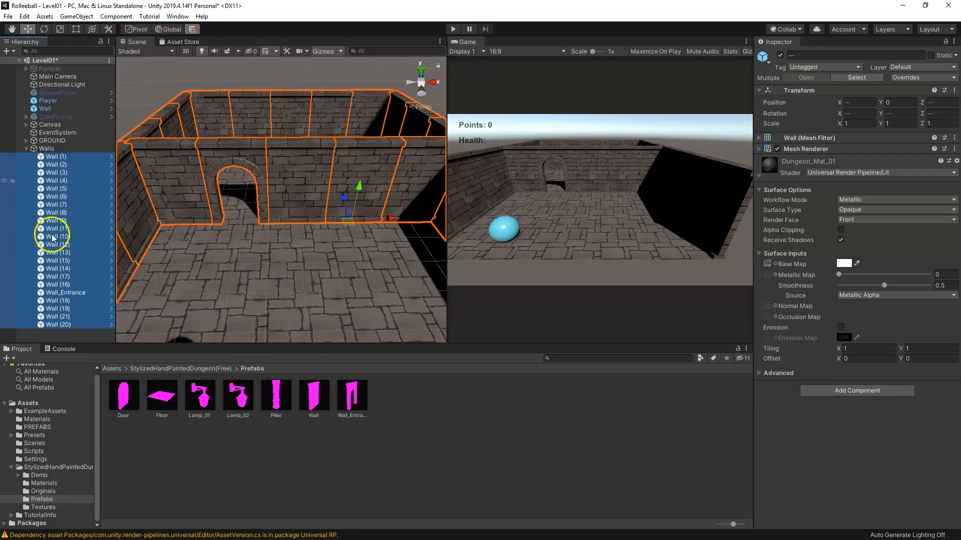
pyautogui.click(48, 149)
# Step: Add the Pillar prefab as a child of Walls and snap it beside the entrance at X -5, Z 5
pyautogui.scroll(-5, 285, 254)
pyautogui.moveTo(307, 263)
pyautogui.mouseDown(button='middle')
pyautogui.moveTo(285, 253)
pyautogui.moveTo(302, 262)
pyautogui.mouseUp(button='middle')
pyautogui.keyDown('alt'); pyautogui.moveTo(303, 261); pyautogui.dragTo(273, 230); pyautogui.keyUp('alt')
pyautogui.moveTo(273, 230); pyautogui.dragTo(287, 267, button='middle')
pyautogui.scroll(2, 300, 260)
pyautogui.scroll(5, 300, 274)
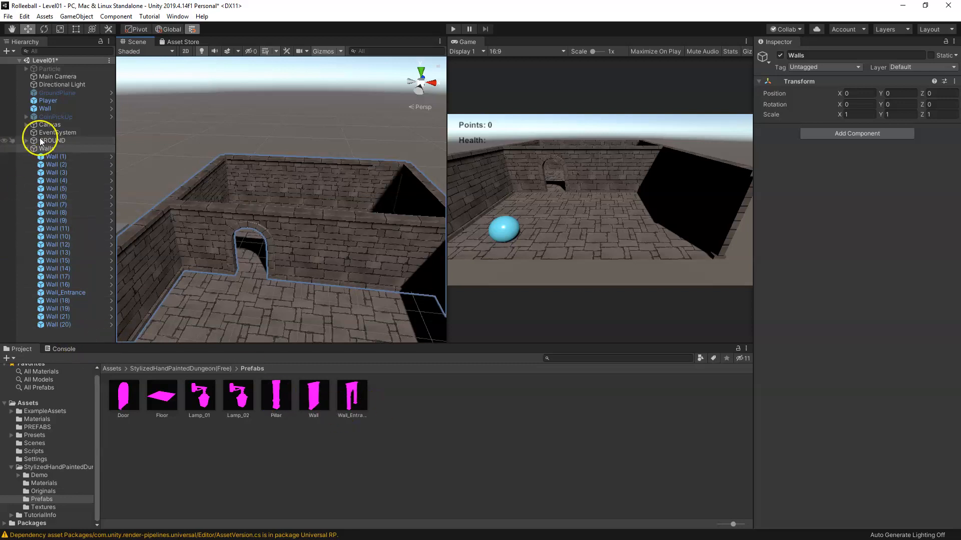
pyautogui.moveTo(80, 348); pyautogui.dragTo(56, 333)
pyautogui.doubleClick(56, 332)
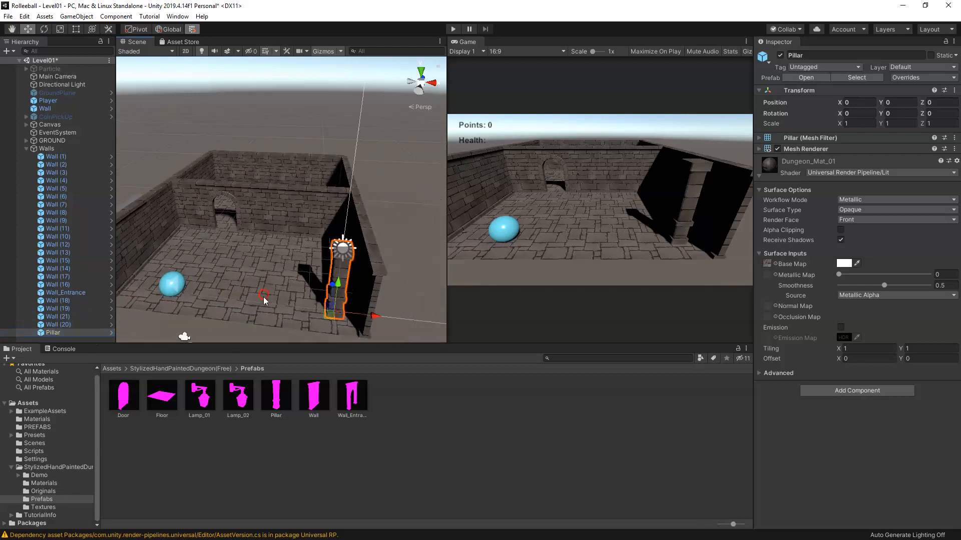
pyautogui.moveTo(325, 318); pyautogui.dragTo(241, 237)
pyautogui.scroll(3, 241, 237)
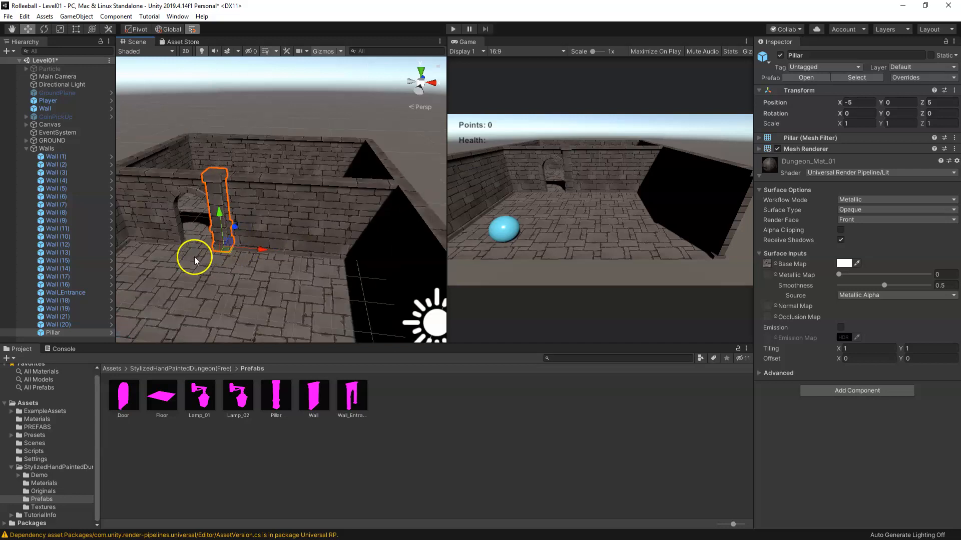
# Step: Move the pillar to X -9, Z 5, where the entrance wall meets the side wall
pyautogui.scroll(3, 194, 256)
pyautogui.keyDown('alt'); pyautogui.moveTo(194, 257); pyautogui.dragTo(283, 239); pyautogui.keyUp('alt')
pyautogui.moveTo(273, 249); pyautogui.dragTo(326, 271, button='middle')
pyautogui.keyDown('alt'); pyautogui.moveTo(215, 295); pyautogui.dragTo(166, 179); pyautogui.keyUp('alt')
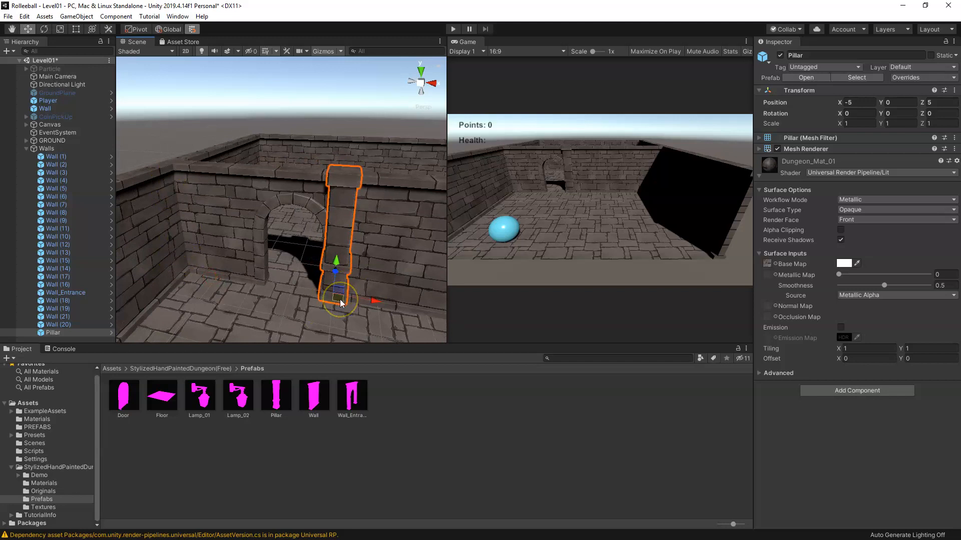
pyautogui.moveTo(340, 299); pyautogui.dragTo(229, 263)
pyautogui.click(137, 119)
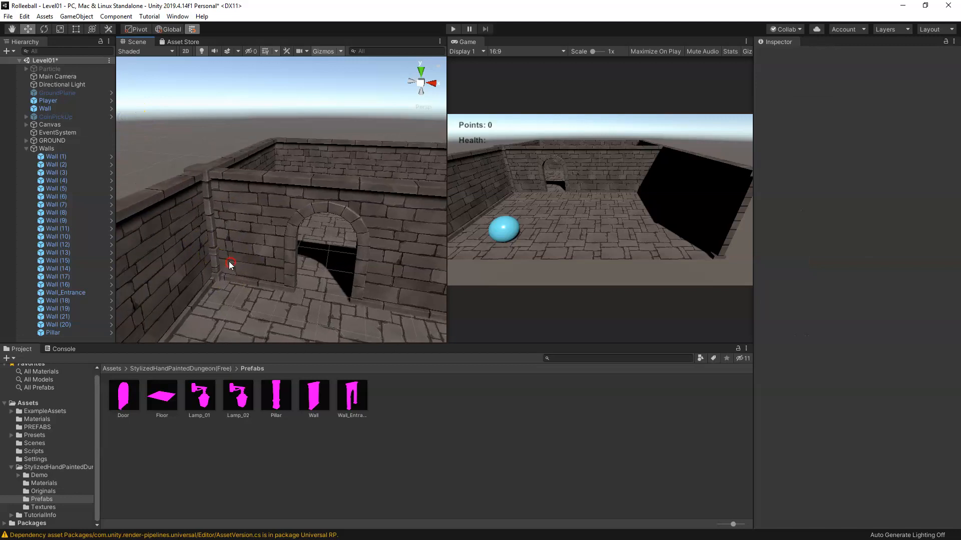
# Step: Examine how the pillar fits the junction between the entrance wall and the side wall
pyautogui.click(189, 326)
pyautogui.click(155, 472)
pyautogui.moveTo(280, 303); pyautogui.dragTo(230, 287, button='middle')
pyautogui.keyDown('alt'); pyautogui.moveTo(230, 287); pyautogui.dragTo(307, 300); pyautogui.keyUp('alt')
pyautogui.moveTo(307, 300); pyautogui.dragTo(281, 299, button='middle')
pyautogui.scroll(-3, 357, 297)
pyautogui.moveTo(358, 297); pyautogui.dragTo(285, 298, button='middle')
pyautogui.moveTo(161, 245); pyautogui.dragTo(229, 256, button='middle')
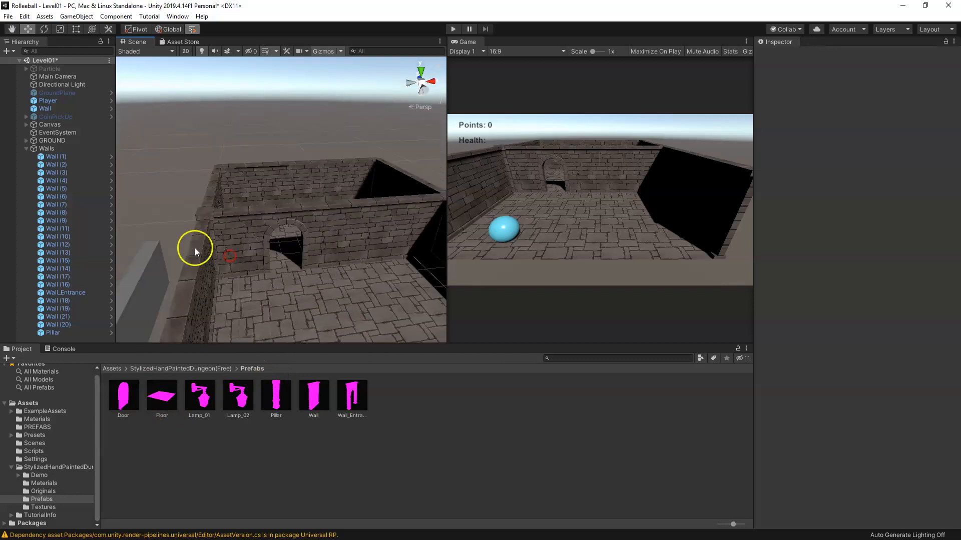
# Step: Duplicate the corner pillar and snap the copy beside the archway at X -5, Z 5
pyautogui.click(212, 230)
pyautogui.click(213, 229)
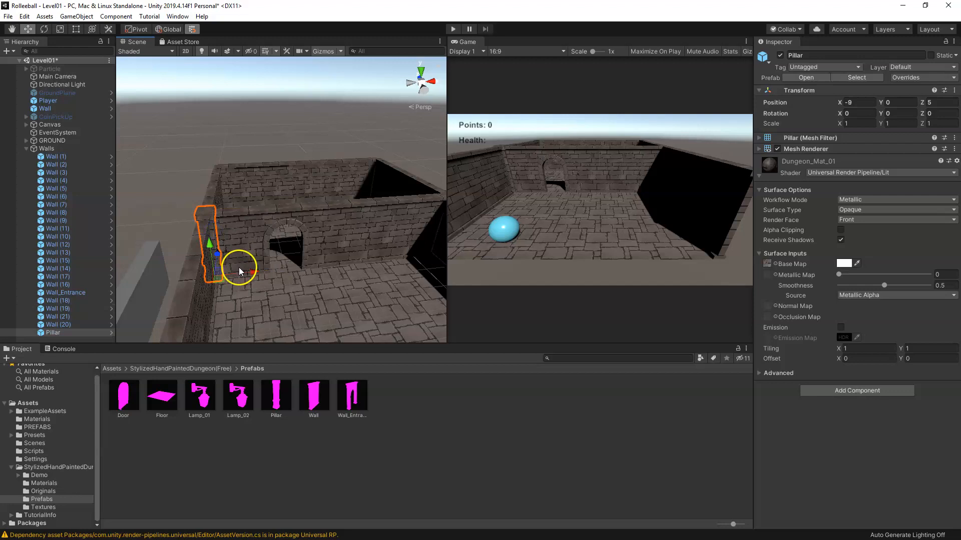
pyautogui.hotkey('ctrl', 'd')
pyautogui.moveTo(242, 275); pyautogui.dragTo(324, 269)
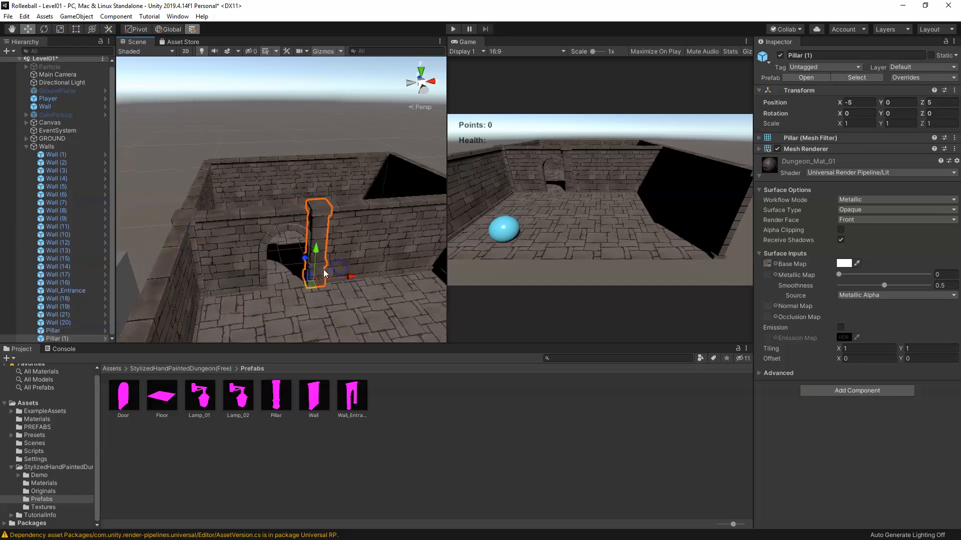
pyautogui.moveTo(354, 286); pyautogui.dragTo(281, 277, button='middle')
pyautogui.scroll(1, 281, 277)
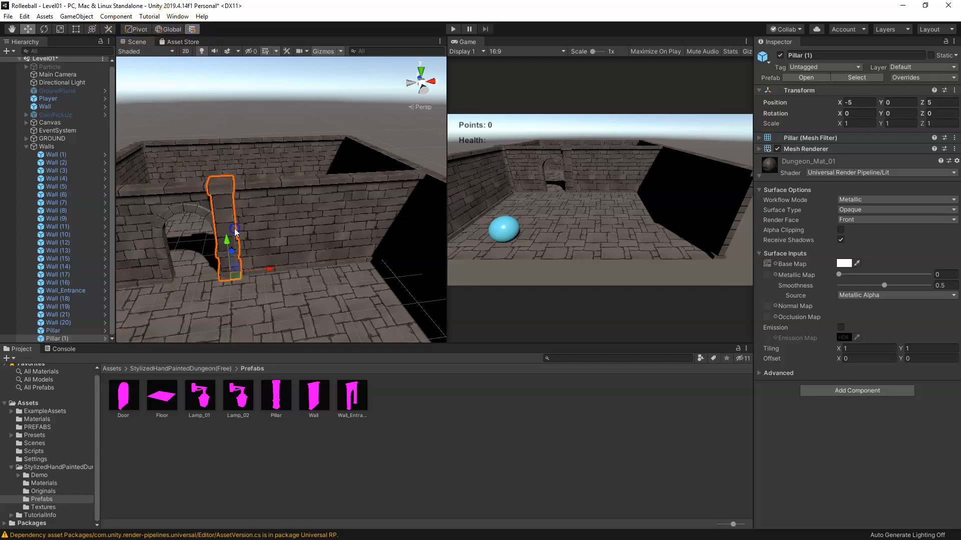
# Step: Move the duplicated pillar along the entrance wall to X -3, Z 5
pyautogui.moveTo(251, 274); pyautogui.dragTo(298, 271)
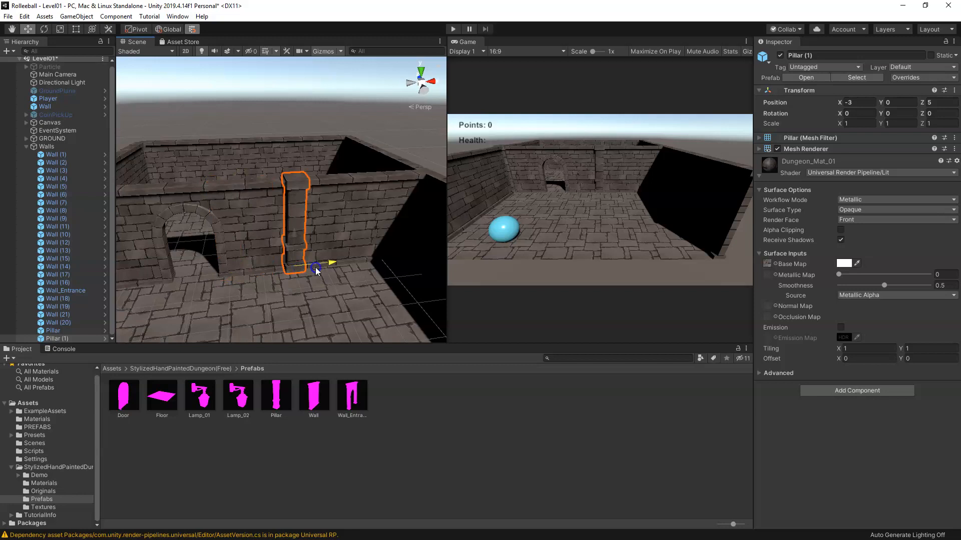
pyautogui.scroll(-2, 279, 267)
pyautogui.moveTo(278, 268); pyautogui.dragTo(315, 241, button='middle')
# Step: Examine the assembled room and its pillars from several angles, then inspect the extent of the Walls group
pyautogui.moveTo(314, 263)
pyautogui.keyDown('alt'); pyautogui.mouseDown()
pyautogui.moveTo(264, 255)
pyautogui.moveTo(302, 267)
pyautogui.mouseUp(); pyautogui.keyUp('alt')
pyautogui.moveTo(325, 285); pyautogui.dragTo(299, 259, button='middle')
pyautogui.scroll(-2, 299, 259)
pyautogui.moveTo(359, 229); pyautogui.dragTo(303, 244, button='middle')
pyautogui.keyDown('alt'); pyautogui.moveTo(302, 244); pyautogui.dragTo(232, 202); pyautogui.keyUp('alt')
pyautogui.moveTo(231, 202); pyautogui.dragTo(276, 221, button='middle')
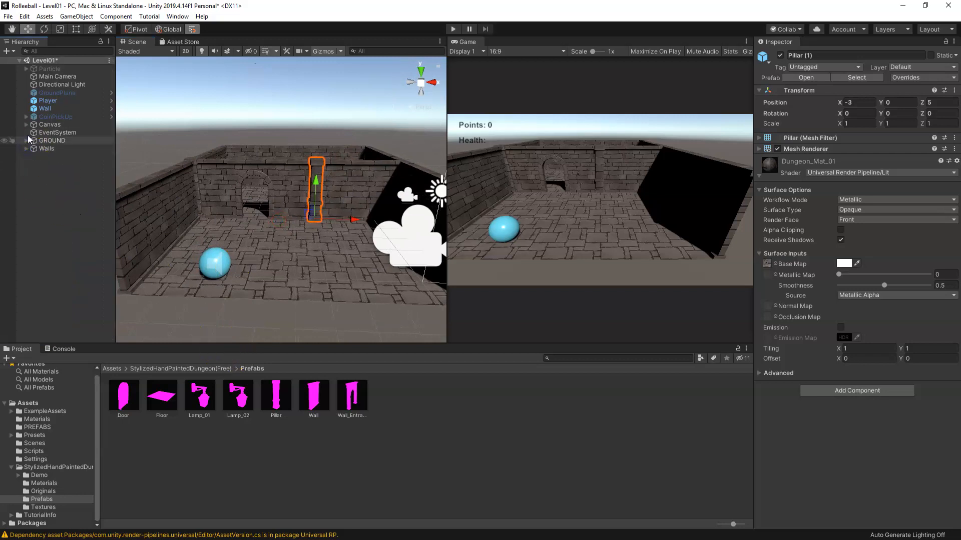
pyautogui.moveTo(333, 240)
pyautogui.keyDown('alt'); pyautogui.mouseDown()
pyautogui.moveTo(400, 266)
pyautogui.moveTo(336, 256)
pyautogui.mouseUp(); pyautogui.keyUp('alt')
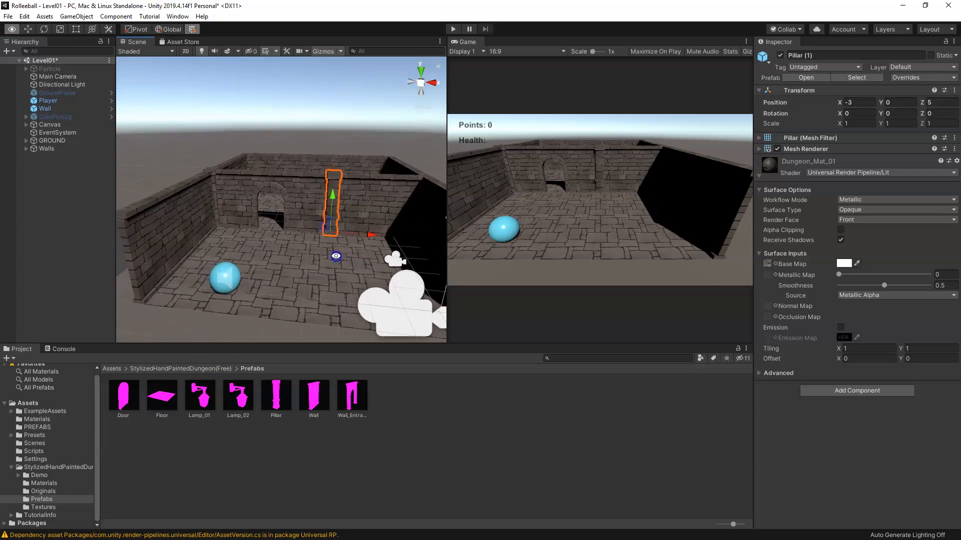
pyautogui.moveTo(286, 271); pyautogui.dragTo(299, 269, button='middle')
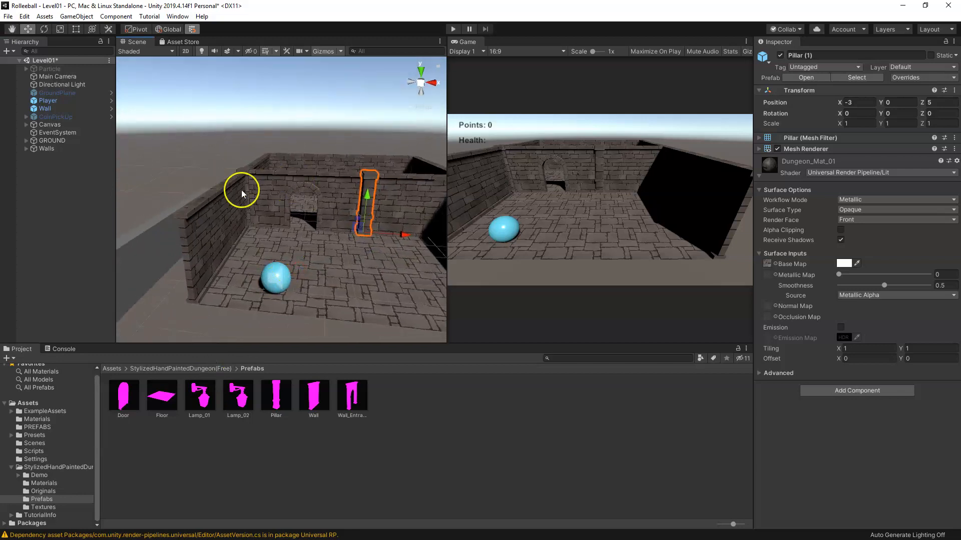
pyautogui.click(57, 148)
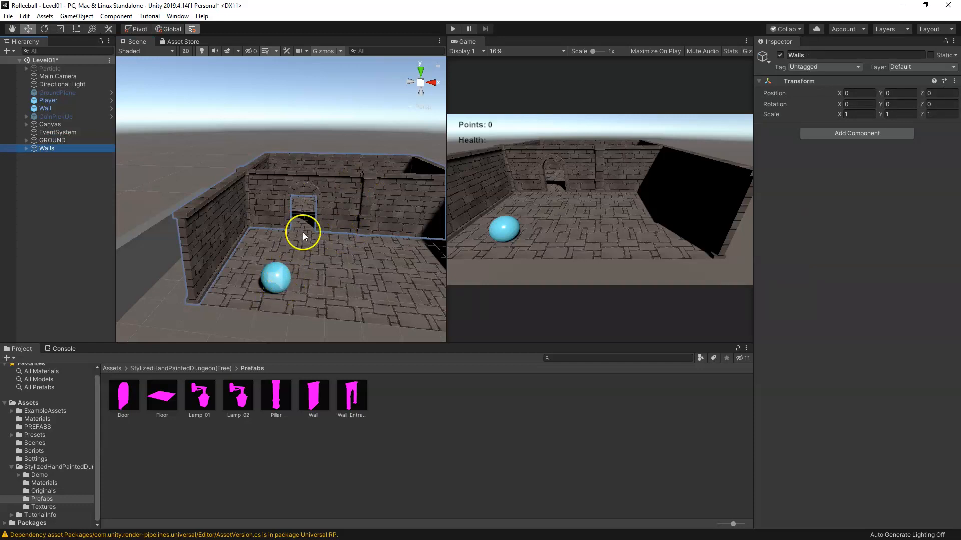
pyautogui.keyDown('alt'); pyautogui.moveTo(325, 259); pyautogui.dragTo(275, 286); pyautogui.keyUp('alt')
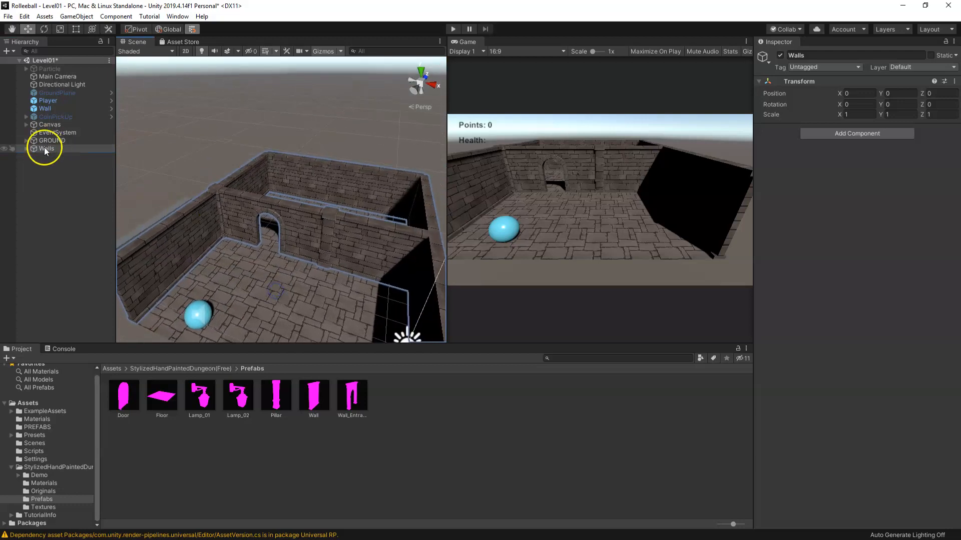
# Step: Preview the Door prefab and rotate its model to inspect the wooden front
pyautogui.click(135, 401)
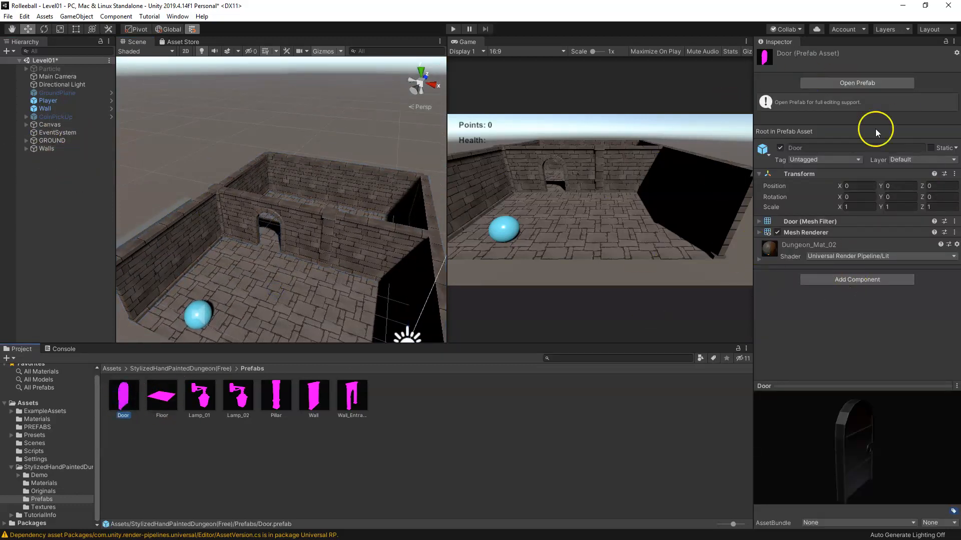
pyautogui.moveTo(851, 455); pyautogui.dragTo(811, 444)
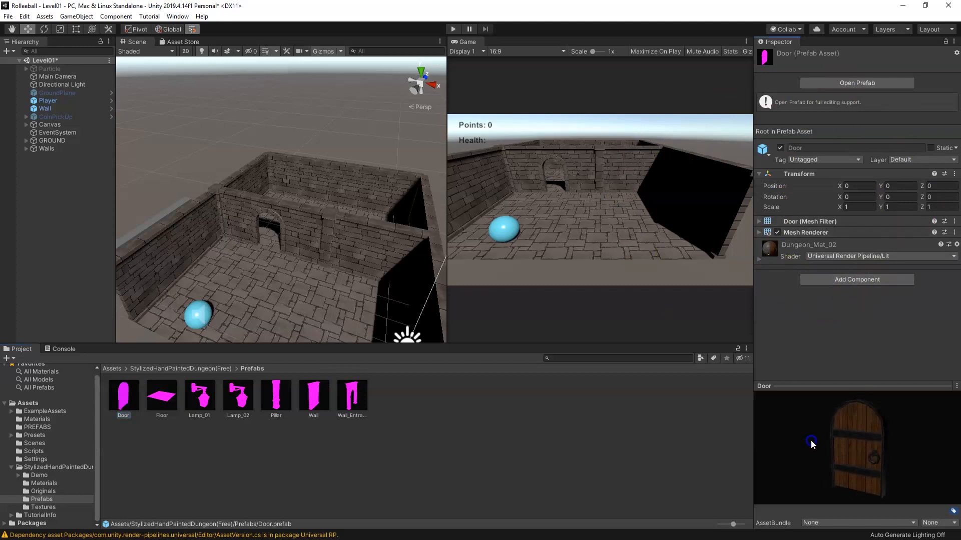
pyautogui.moveTo(863, 458)
pyautogui.mouseDown()
pyautogui.moveTo(928, 455)
pyautogui.moveTo(872, 464)
pyautogui.mouseUp()
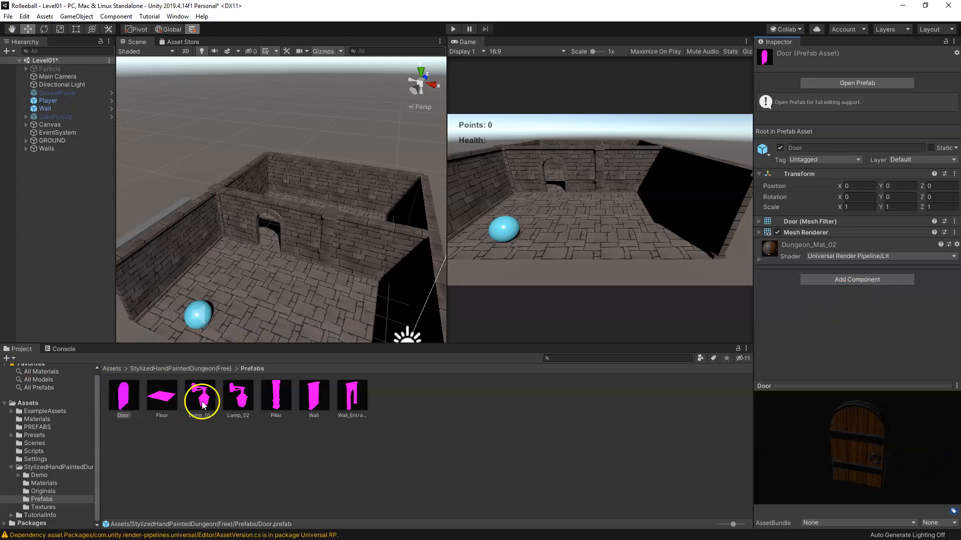
# Step: Open the Pillar prefab for editing and add a Box Collider to it
pyautogui.doubleClick(281, 400)
pyautogui.moveTo(321, 250); pyautogui.dragTo(288, 246, button='middle')
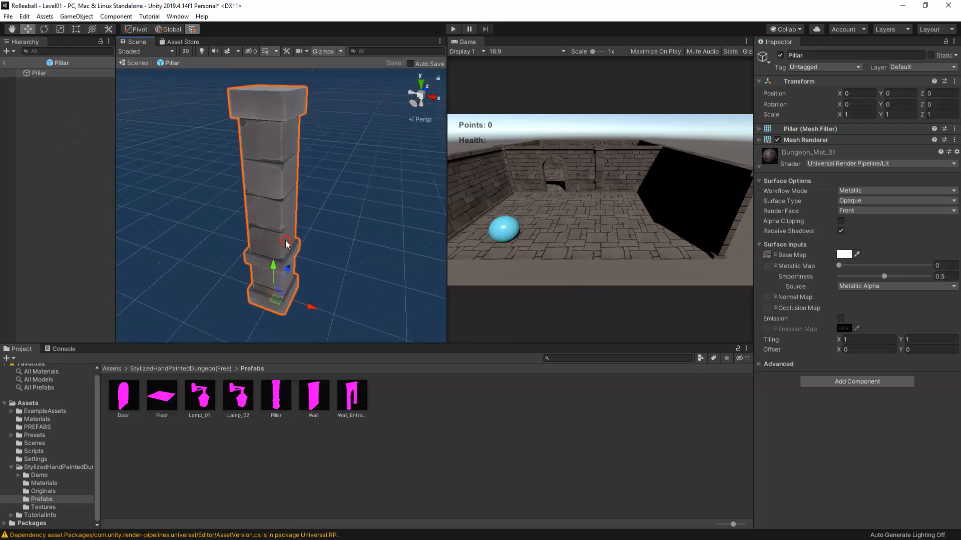
pyautogui.click(846, 386)
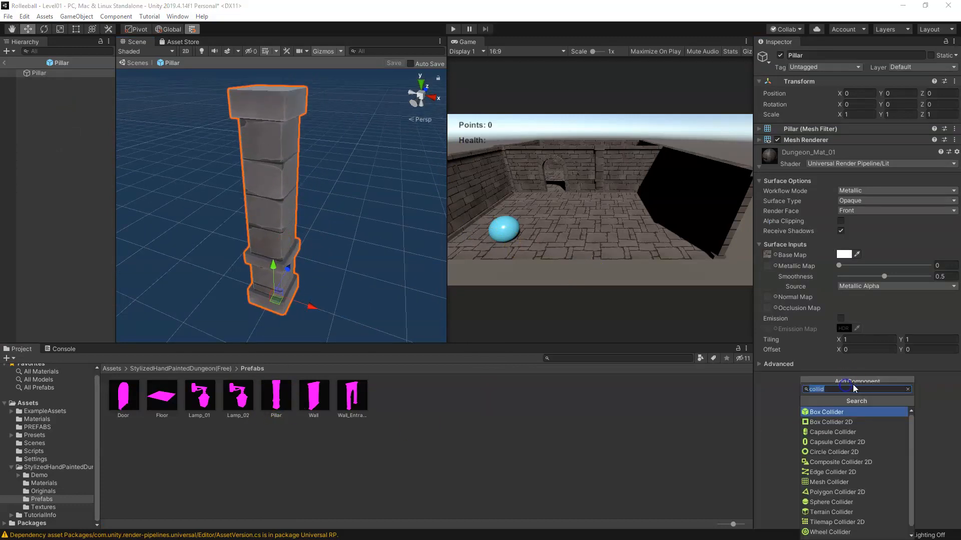
pyautogui.click(842, 411)
pyautogui.click(727, 226)
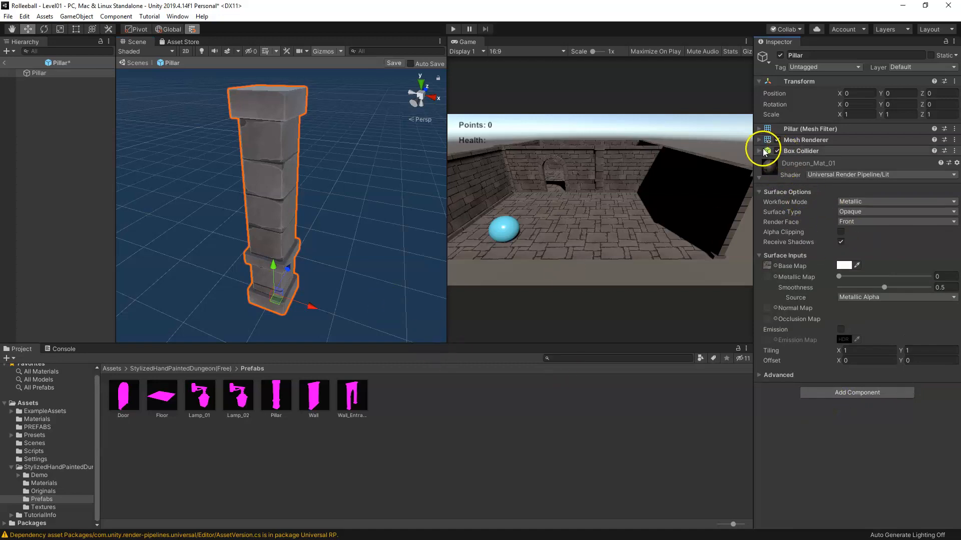
# Step: Check how the Box Collider encloses the pillar and save the Pillar prefab
pyautogui.click(758, 150)
pyautogui.keyDown('alt'); pyautogui.moveTo(353, 172); pyautogui.dragTo(336, 215); pyautogui.keyUp('alt')
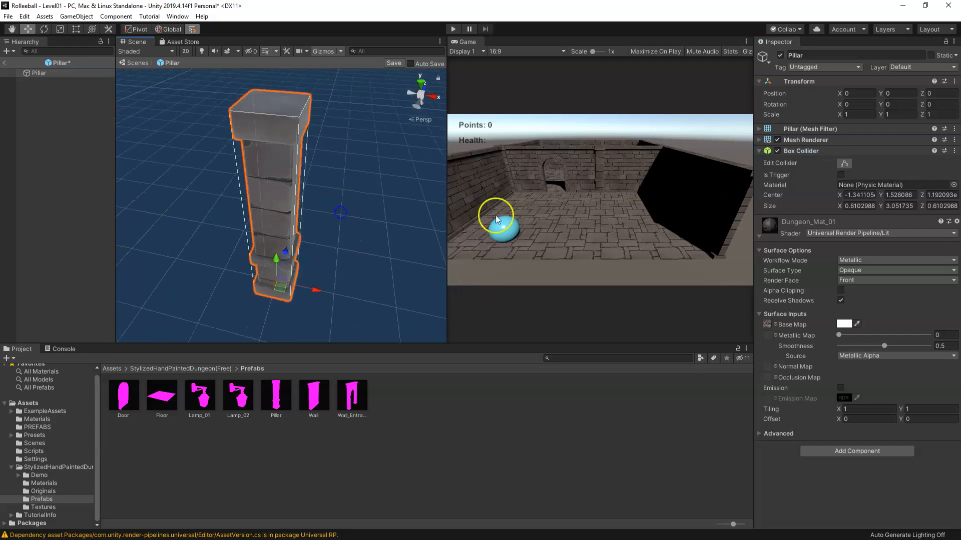
pyautogui.click(759, 151)
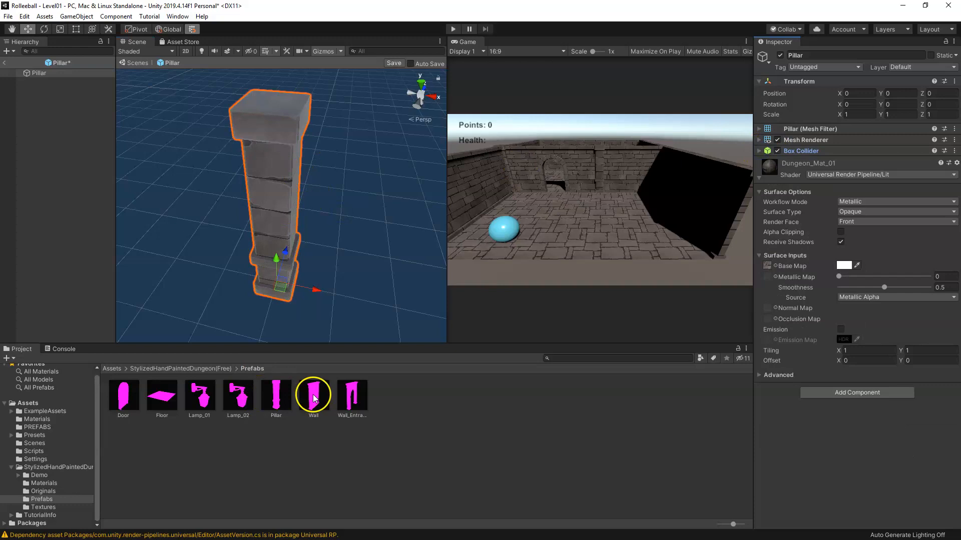
pyautogui.click(393, 64)
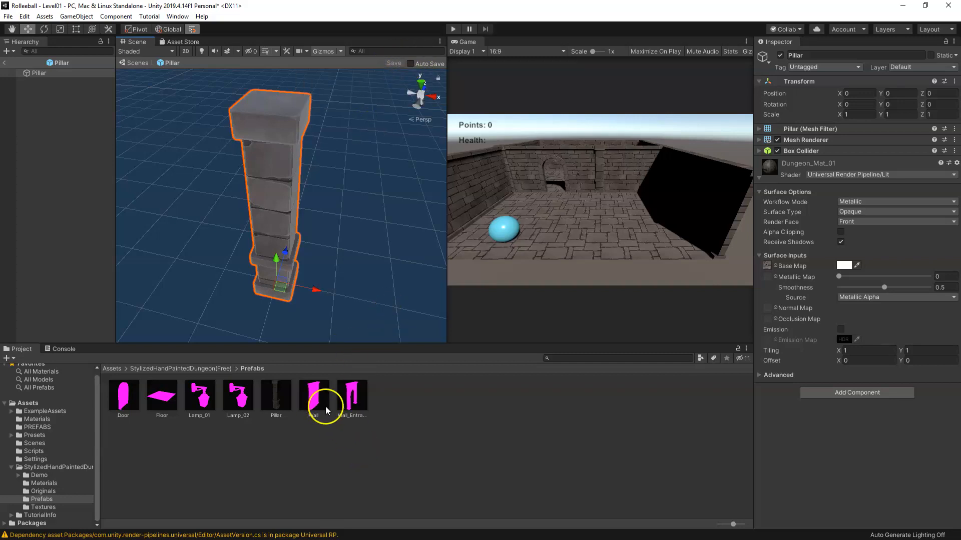
# Step: Open the Wall prefab for editing and add a Box Collider to it
pyautogui.click(306, 406)
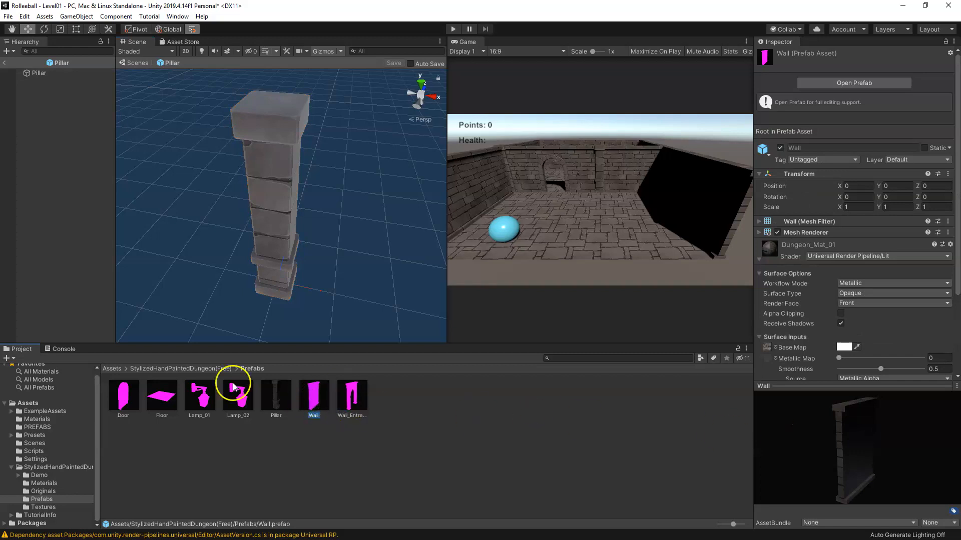
pyautogui.doubleClick(314, 403)
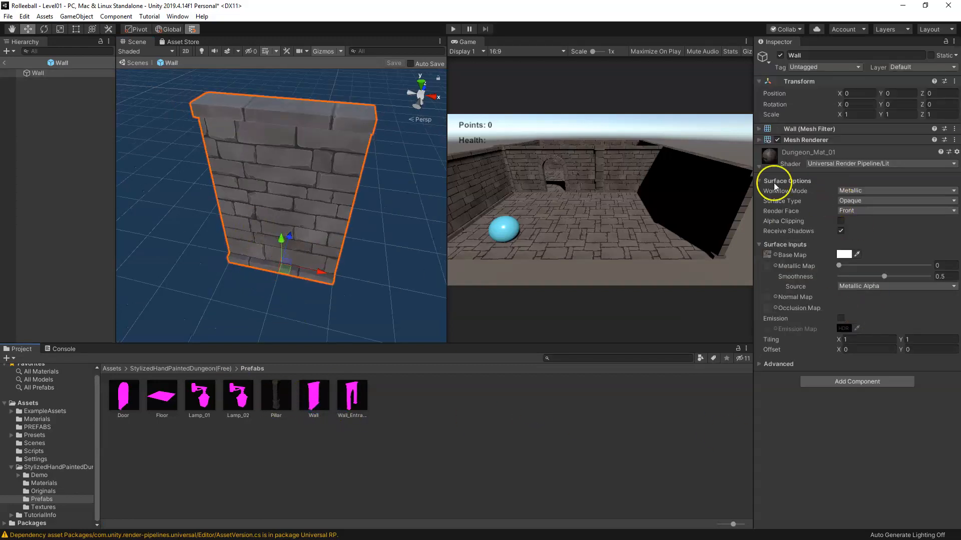
pyautogui.click(848, 386)
pyautogui.write('b')
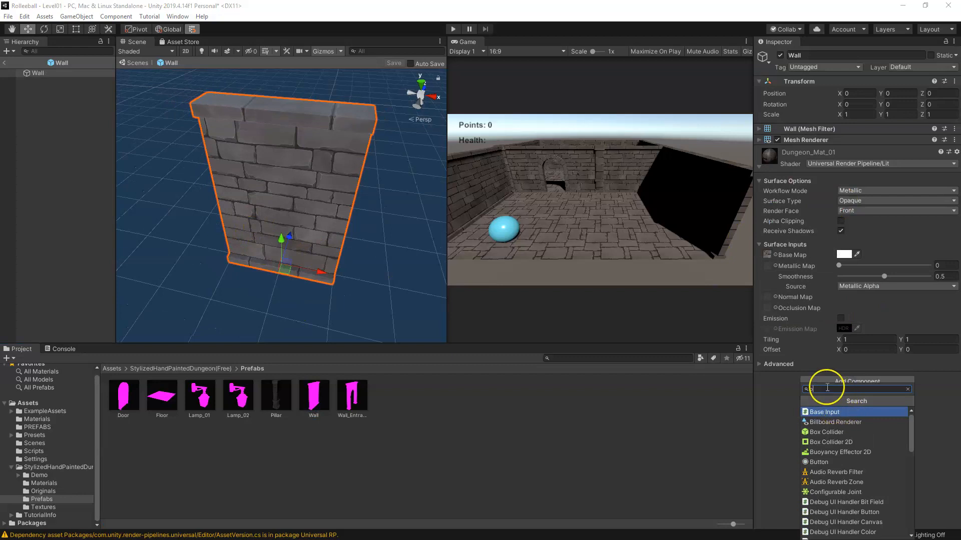
pyautogui.write('ox')
pyautogui.click(821, 413)
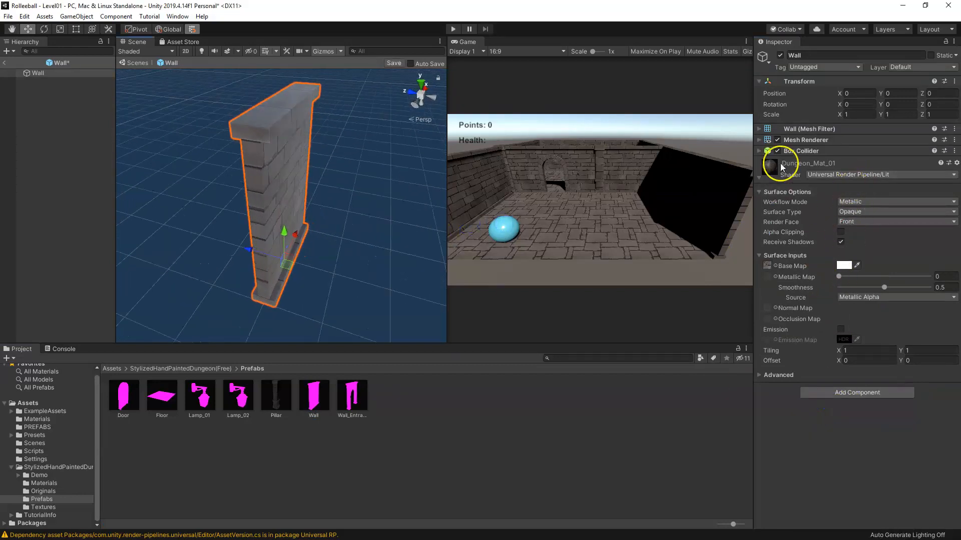
# Step: Narrow the wall's Box Collider to a Z size of about 0.27, check its fit, and save the Wall prefab
pyautogui.click(759, 151)
pyautogui.click(844, 164)
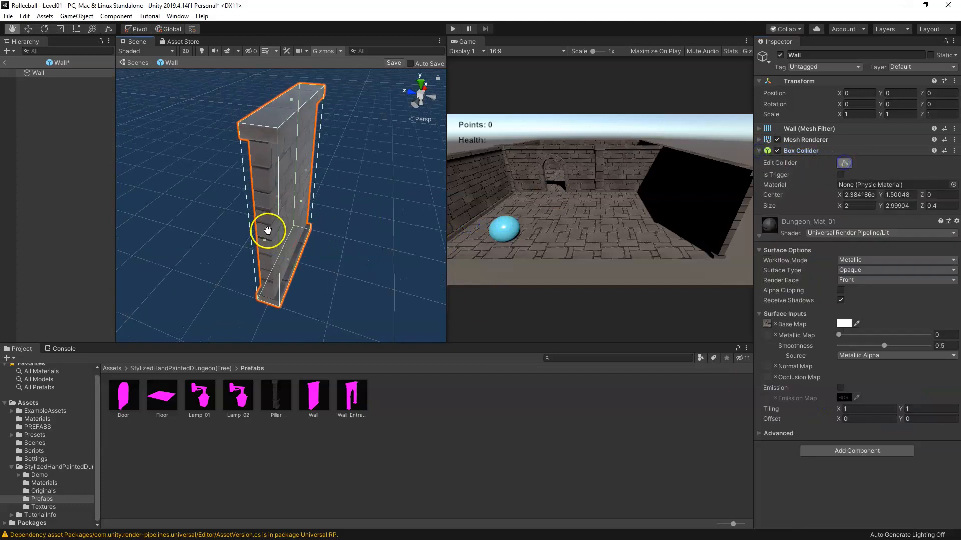
pyautogui.scroll(5, 266, 229)
pyautogui.moveTo(327, 192); pyautogui.dragTo(279, 193)
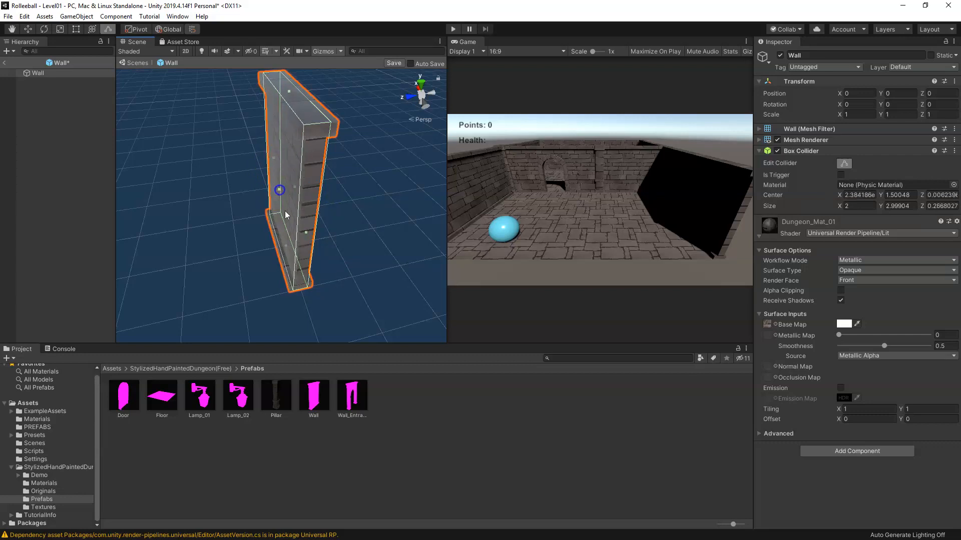
pyautogui.scroll(3, 288, 221)
pyautogui.keyDown('alt'); pyautogui.moveTo(306, 260); pyautogui.dragTo(221, 233); pyautogui.keyUp('alt')
pyautogui.moveTo(250, 268); pyautogui.dragTo(286, 258, button='right')
pyautogui.keyDown('alt'); pyautogui.moveTo(287, 270); pyautogui.dragTo(313, 208); pyautogui.keyUp('alt')
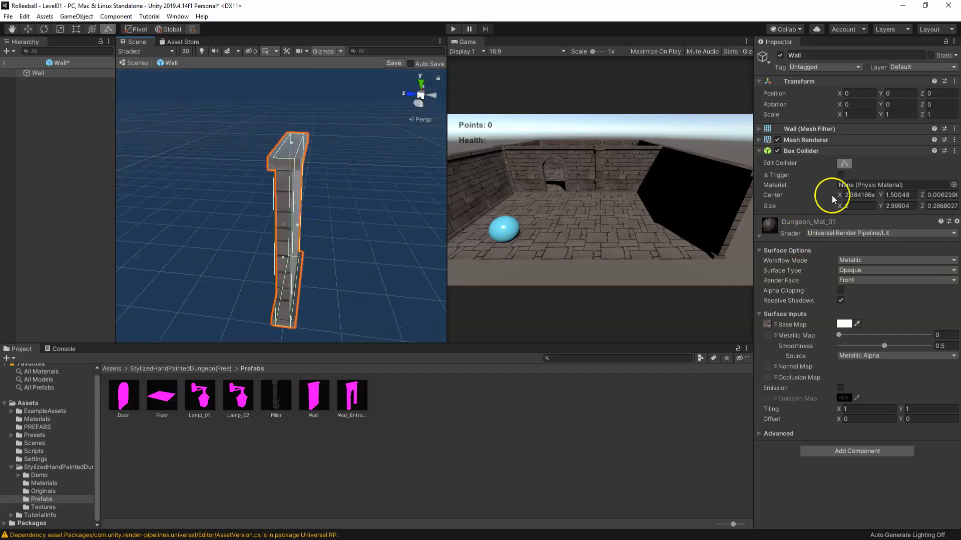
pyautogui.click(759, 151)
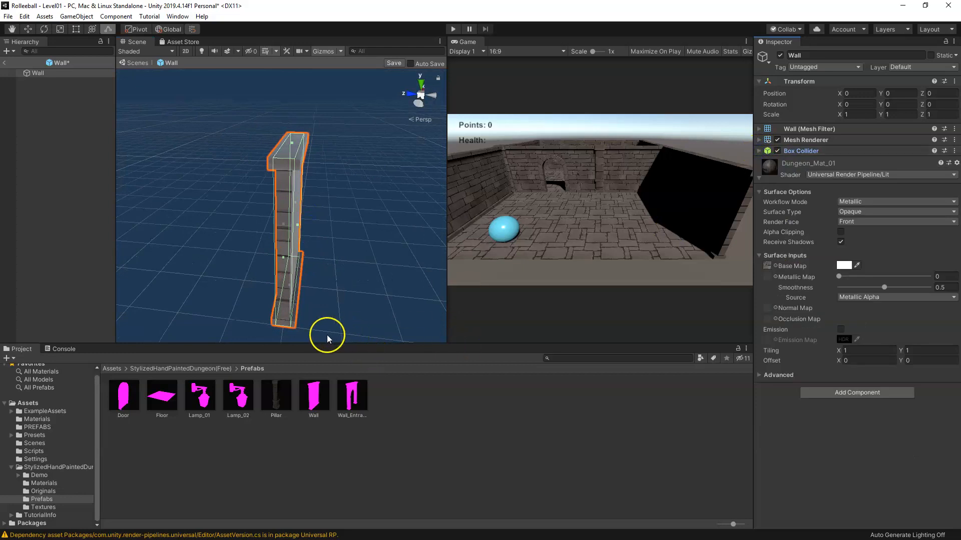
pyautogui.click(393, 63)
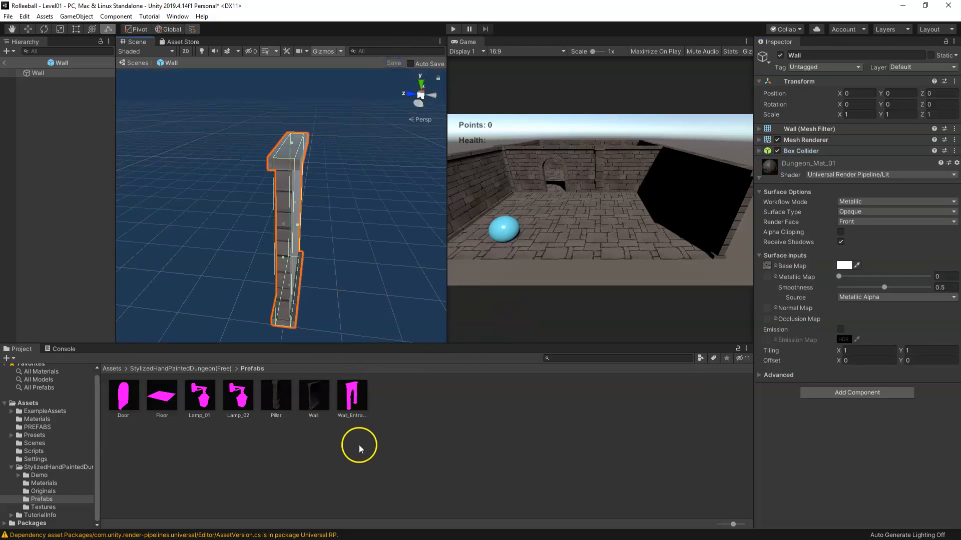
# Step: Open the Wall_Entrance prefab for editing and add a Mesh Collider to it
pyautogui.click(358, 398)
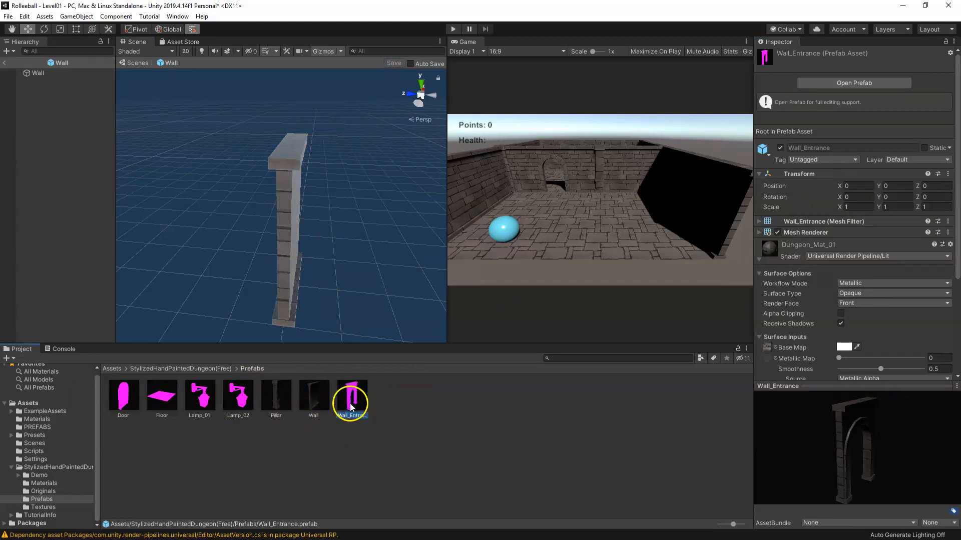
pyautogui.click(337, 317)
pyautogui.doubleClick(350, 398)
pyautogui.moveTo(292, 255)
pyautogui.keyDown('alt'); pyautogui.mouseDown()
pyautogui.moveTo(151, 253)
pyautogui.moveTo(307, 205)
pyautogui.moveTo(280, 220)
pyautogui.moveTo(303, 254)
pyautogui.mouseUp(); pyautogui.keyUp('alt')
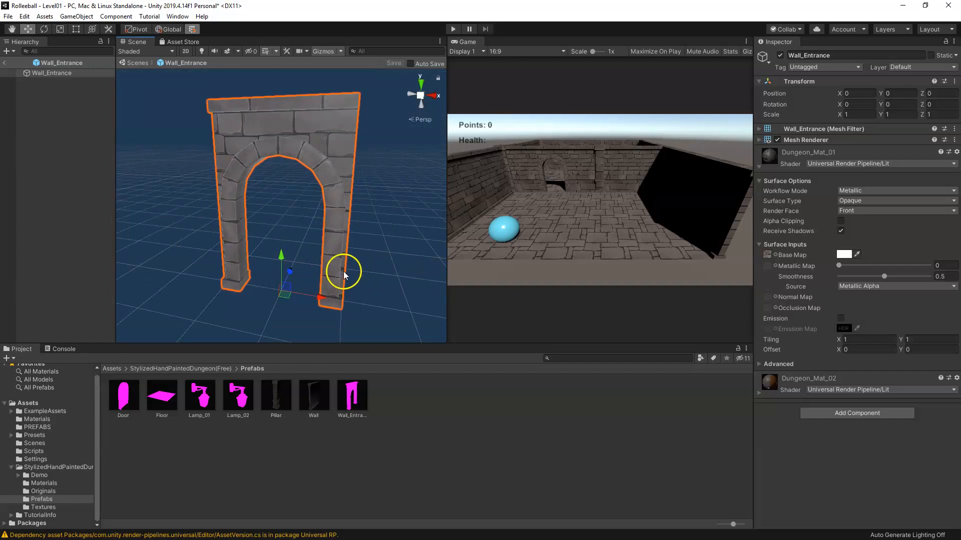
pyautogui.click(862, 413)
pyautogui.write('mesh')
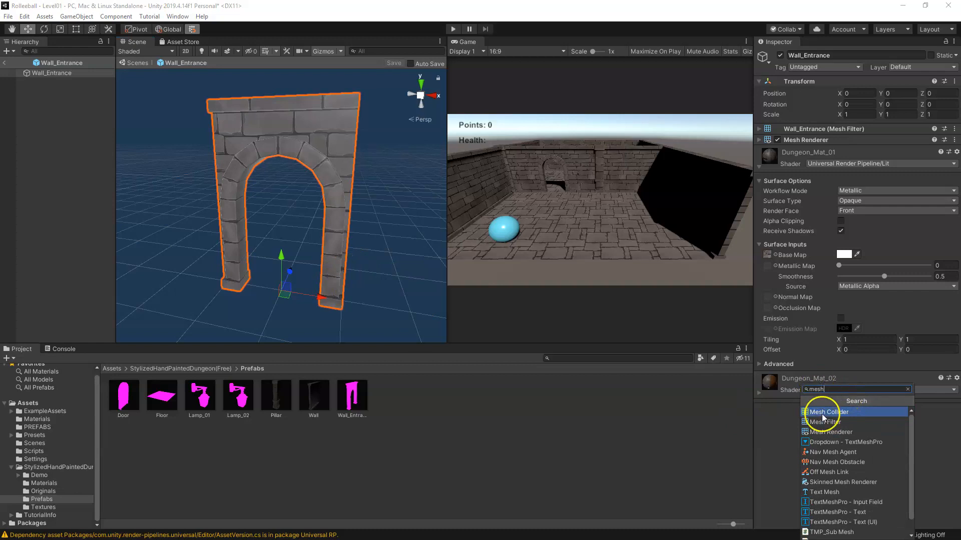
pyautogui.click(824, 412)
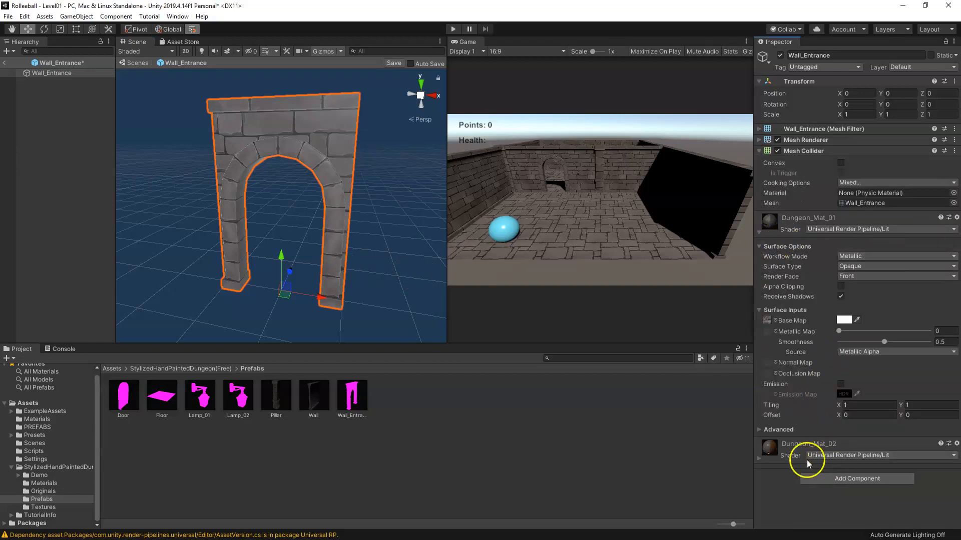
# Step: Try the Convex option on the archway's Mesh Collider and compare its fit around the opening with the non-convex shape
pyautogui.scroll(-2, 420, 231)
pyautogui.keyDown('alt'); pyautogui.moveTo(284, 213); pyautogui.dragTo(341, 224); pyautogui.keyUp('alt')
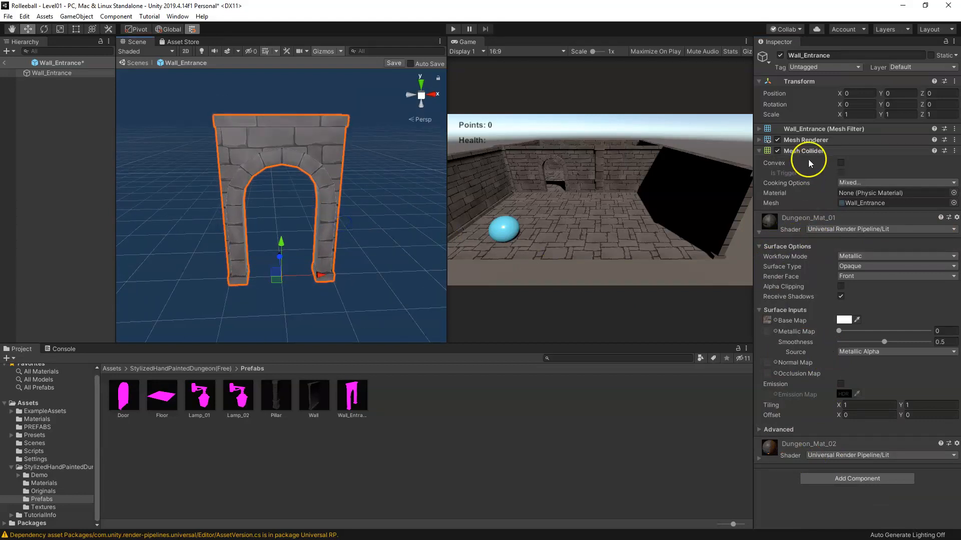
pyautogui.keyDown('alt'); pyautogui.moveTo(267, 218); pyautogui.dragTo(295, 204); pyautogui.keyUp('alt')
pyautogui.click(840, 163)
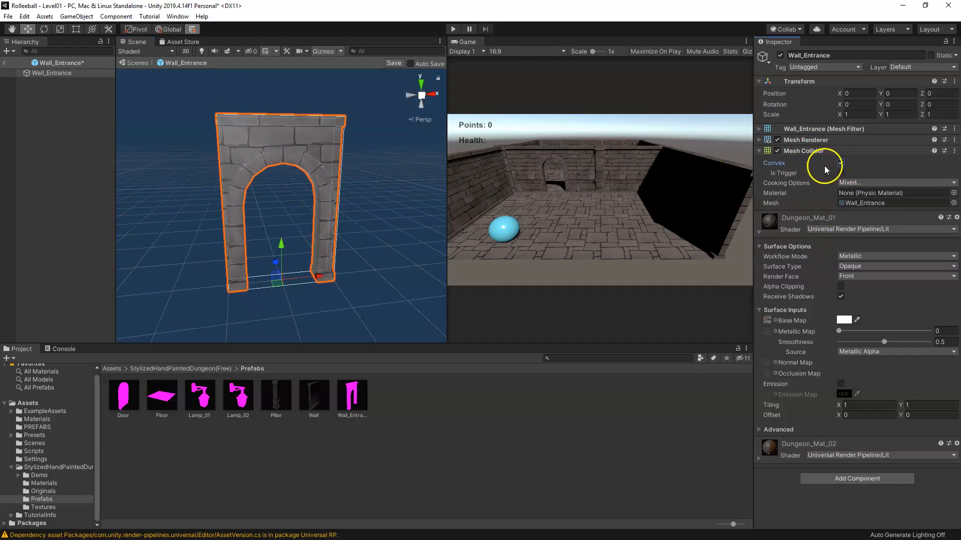
pyautogui.keyDown('alt'); pyautogui.moveTo(198, 197); pyautogui.dragTo(426, 178); pyautogui.keyUp('alt')
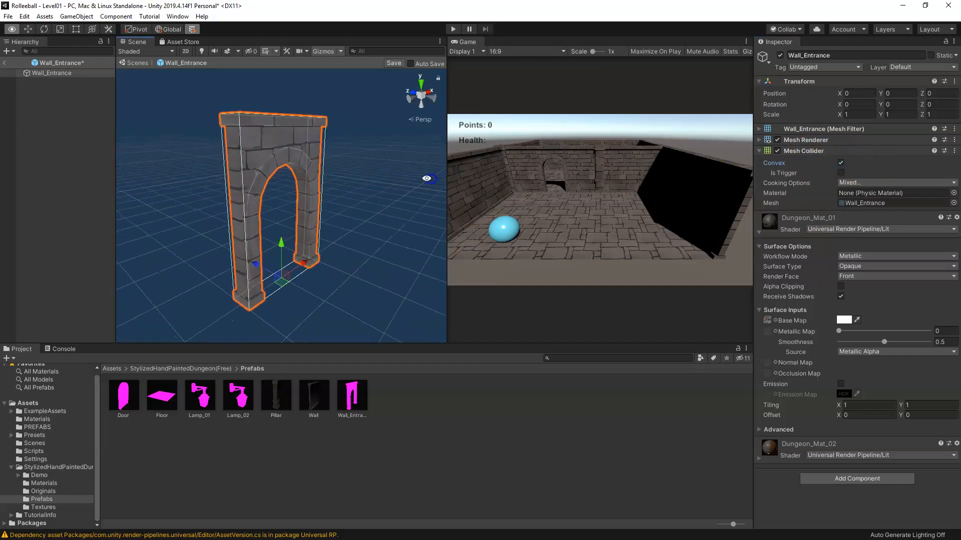
pyautogui.click(841, 163)
pyautogui.keyDown('alt'); pyautogui.moveTo(232, 199); pyautogui.dragTo(165, 220); pyautogui.keyUp('alt')
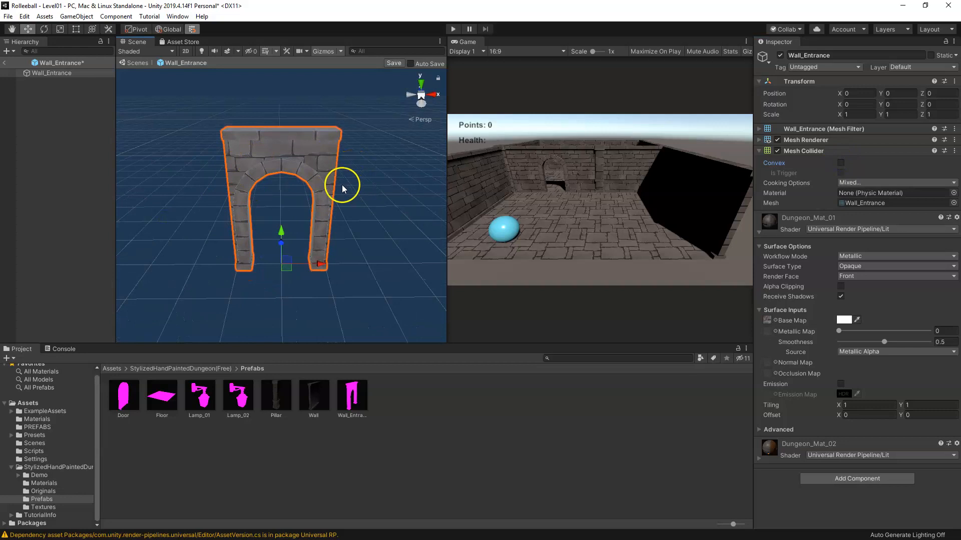
pyautogui.keyDown('alt'); pyautogui.moveTo(316, 189); pyautogui.dragTo(247, 190); pyautogui.keyUp('alt')
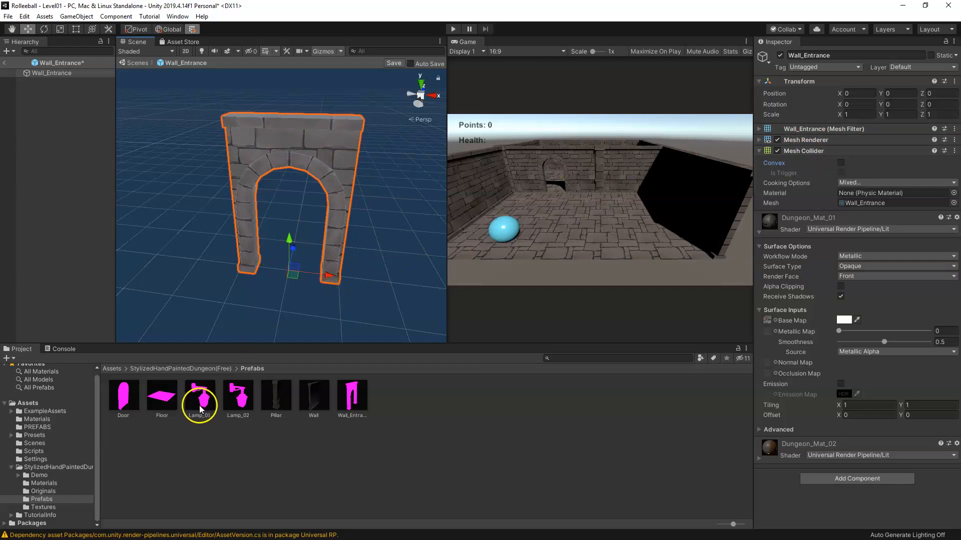
# Step: Add a Mesh Collider to the Floor prefab and make it Convex
pyautogui.click(163, 411)
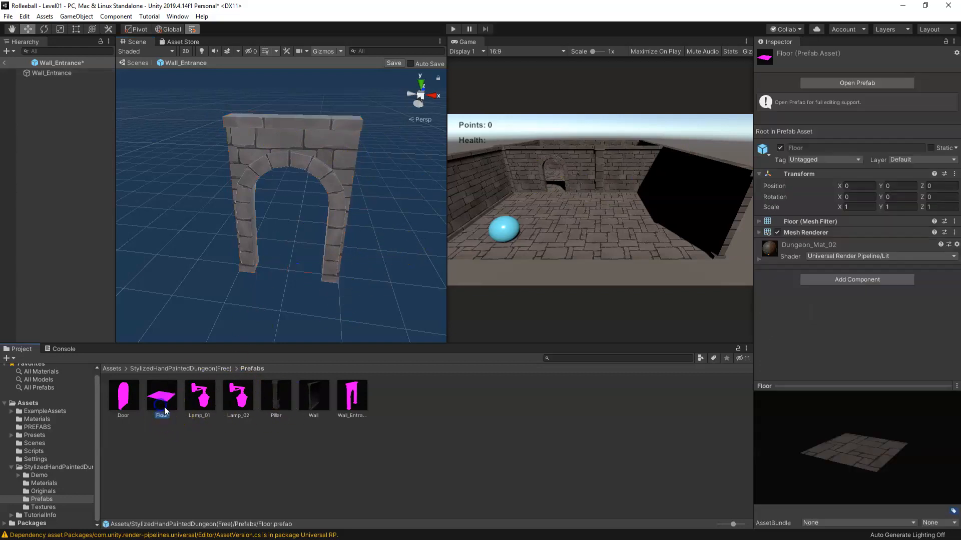
pyautogui.click(861, 281)
pyautogui.click(831, 324)
pyautogui.click(835, 314)
pyautogui.click(842, 255)
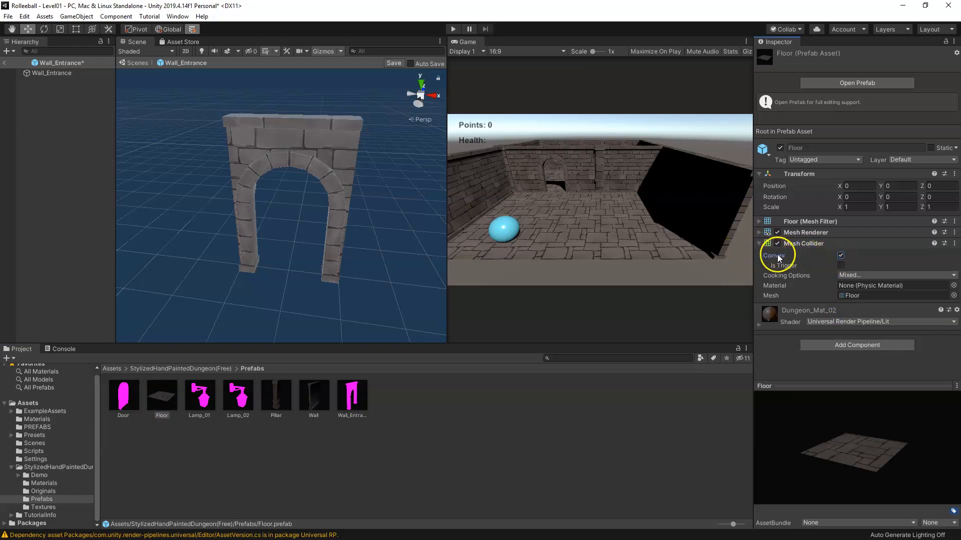
# Step: Save the Wall_Entrance prefab, open the Floor prefab for editing, and examine how its convex collider fits the tile
pyautogui.click(392, 63)
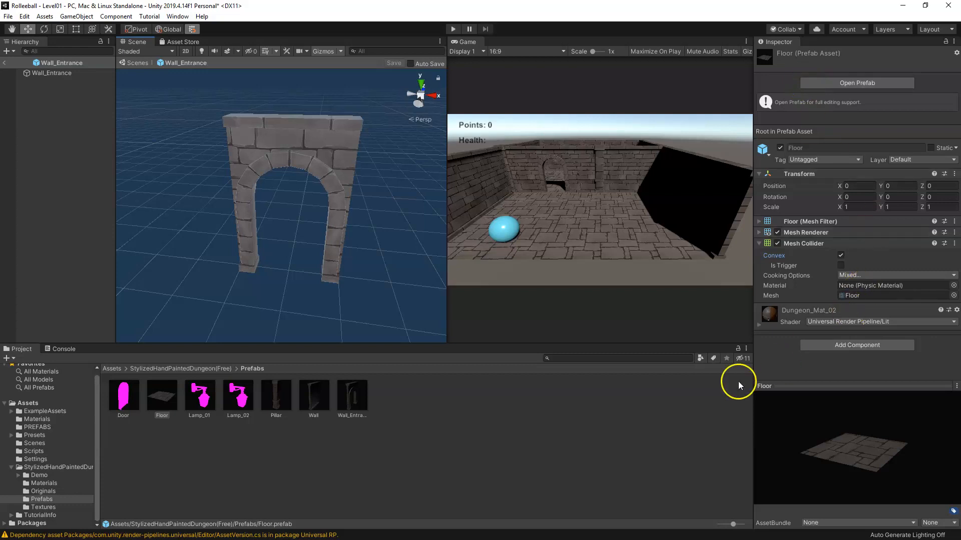
pyautogui.doubleClick(147, 402)
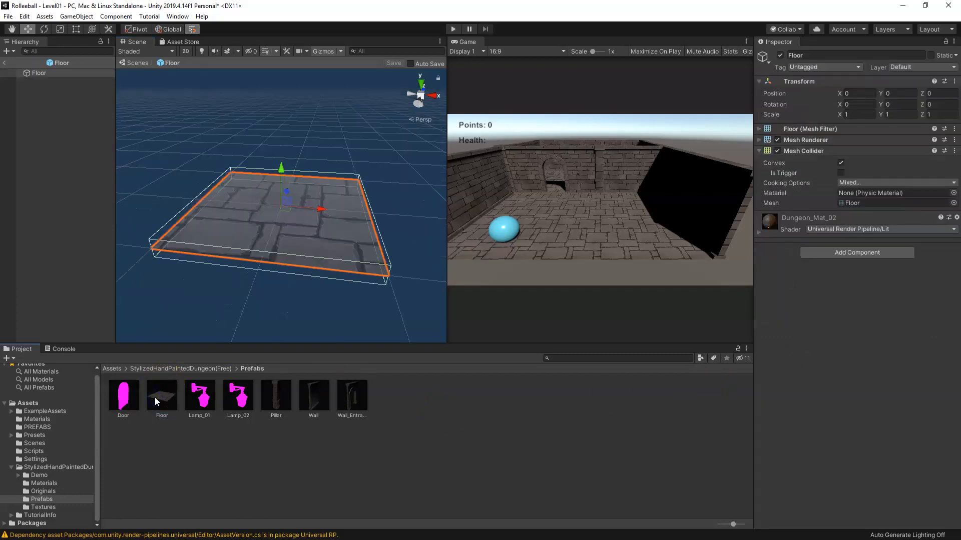
pyautogui.moveTo(289, 274); pyautogui.dragTo(358, 200)
pyautogui.click(285, 249)
pyautogui.moveTo(313, 245)
pyautogui.keyDown('alt'); pyautogui.mouseDown()
pyautogui.moveTo(301, 180)
pyautogui.moveTo(378, 176)
pyautogui.moveTo(318, 231)
pyautogui.mouseUp(); pyautogui.keyUp('alt')
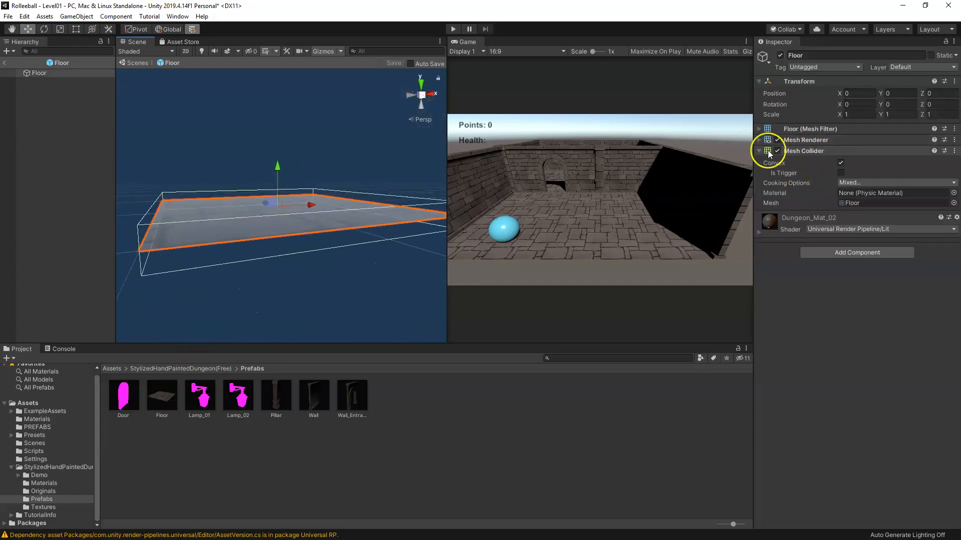
# Step: Compare the floor's Mesh Collider with and without Convex, leave Convex off, and save the Floor prefab
pyautogui.click(841, 163)
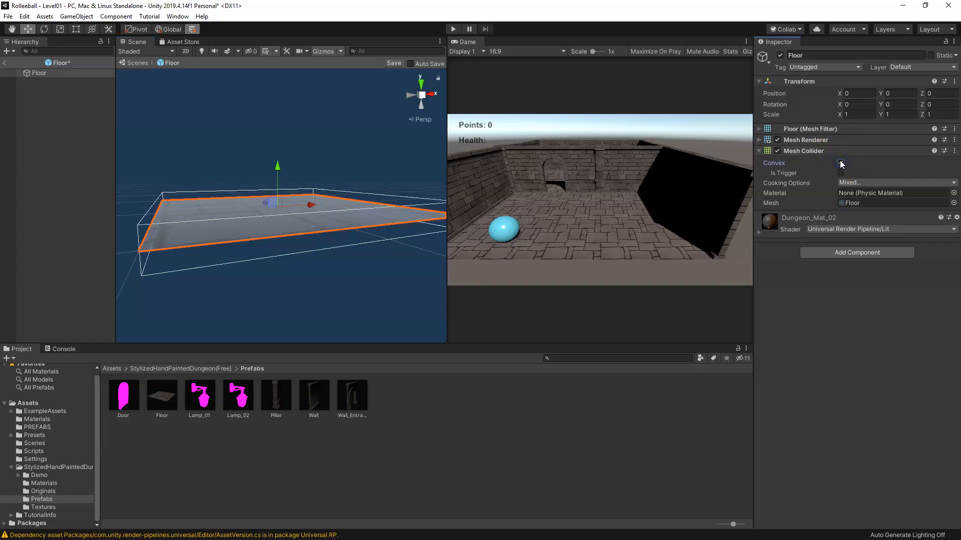
pyautogui.keyDown('alt'); pyautogui.moveTo(238, 202); pyautogui.dragTo(174, 222); pyautogui.keyUp('alt')
pyautogui.click(841, 163)
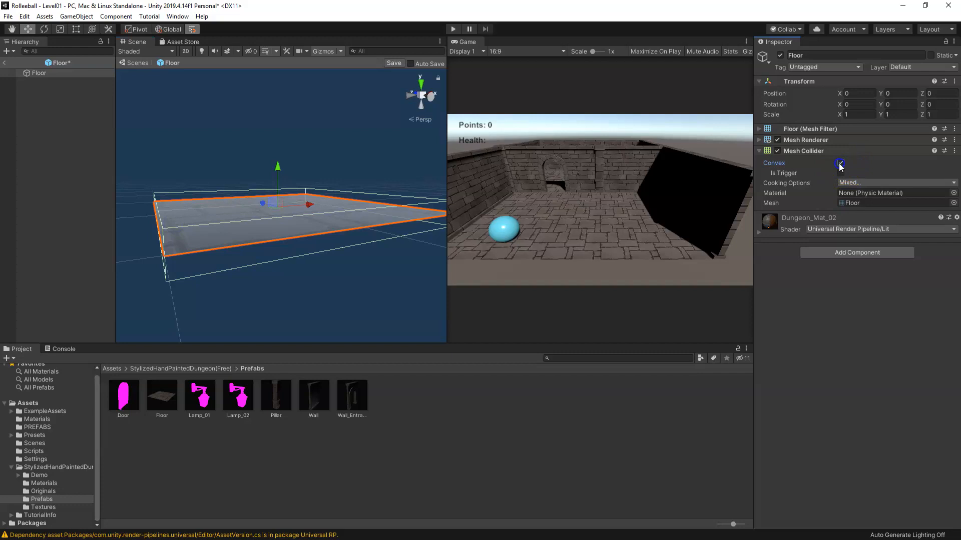
pyautogui.scroll(-3, 391, 213)
pyautogui.keyDown('alt'); pyautogui.moveTo(392, 213); pyautogui.dragTo(272, 283); pyautogui.keyUp('alt')
pyautogui.click(278, 204)
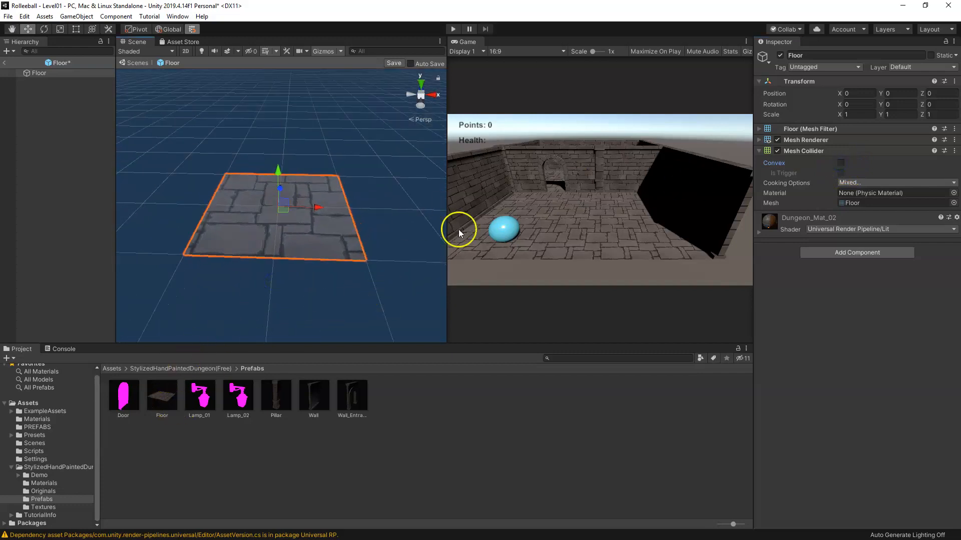
pyautogui.keyDown('alt'); pyautogui.moveTo(226, 226); pyautogui.dragTo(247, 232); pyautogui.keyUp('alt')
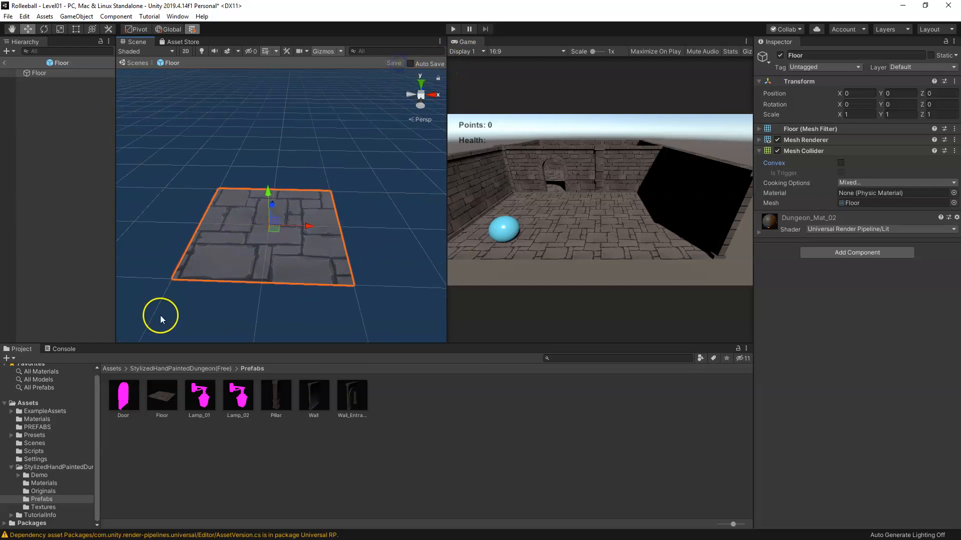
# Step: Open the Door prefab for editing and add a Box Collider to it
pyautogui.doubleClick(123, 395)
pyautogui.scroll(-3, 270, 238)
pyautogui.moveTo(270, 238); pyautogui.dragTo(308, 233, button='middle')
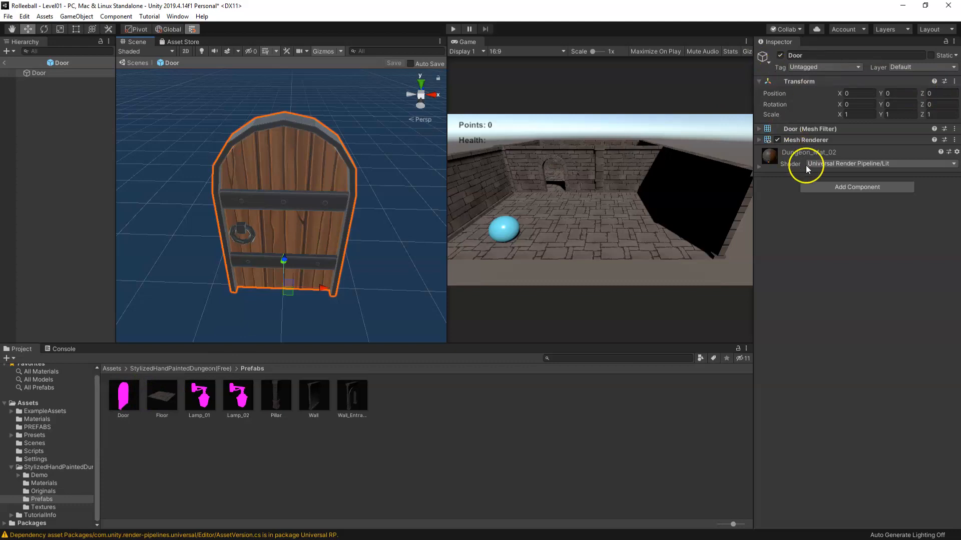
pyautogui.click(820, 184)
pyautogui.write('box')
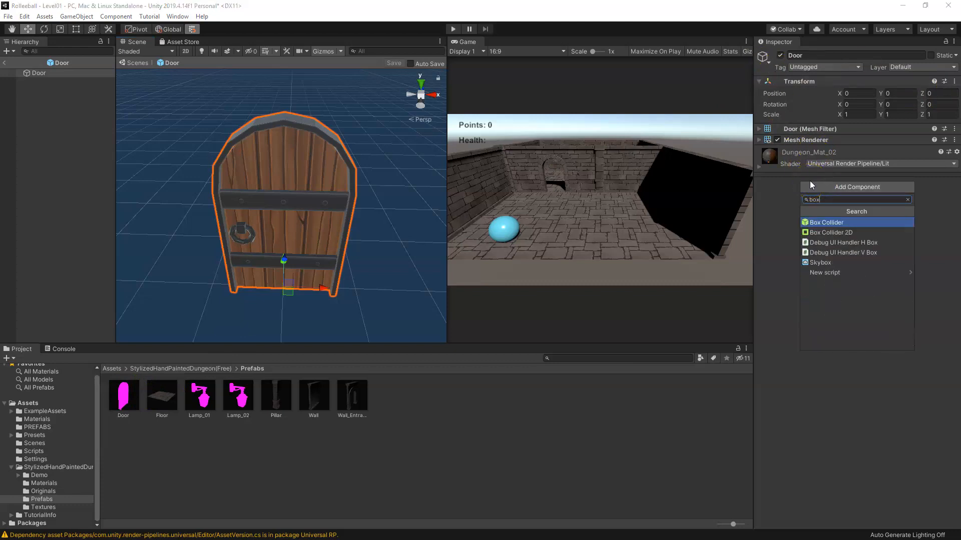
pyautogui.click(828, 223)
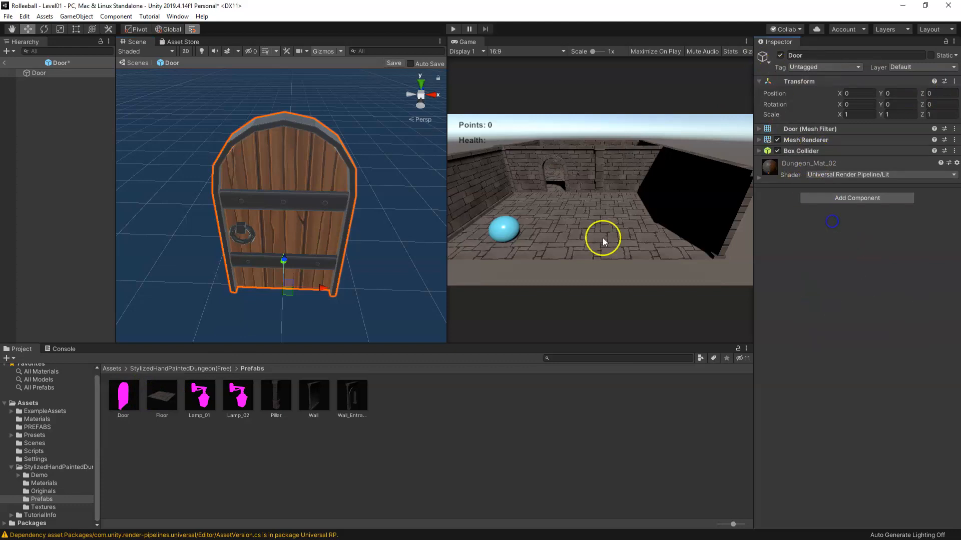
# Step: Check the fit of the Box Collider around the door from several angles and save the Door prefab
pyautogui.click(763, 151)
pyautogui.keyDown('alt'); pyautogui.moveTo(261, 175); pyautogui.dragTo(252, 132); pyautogui.keyUp('alt')
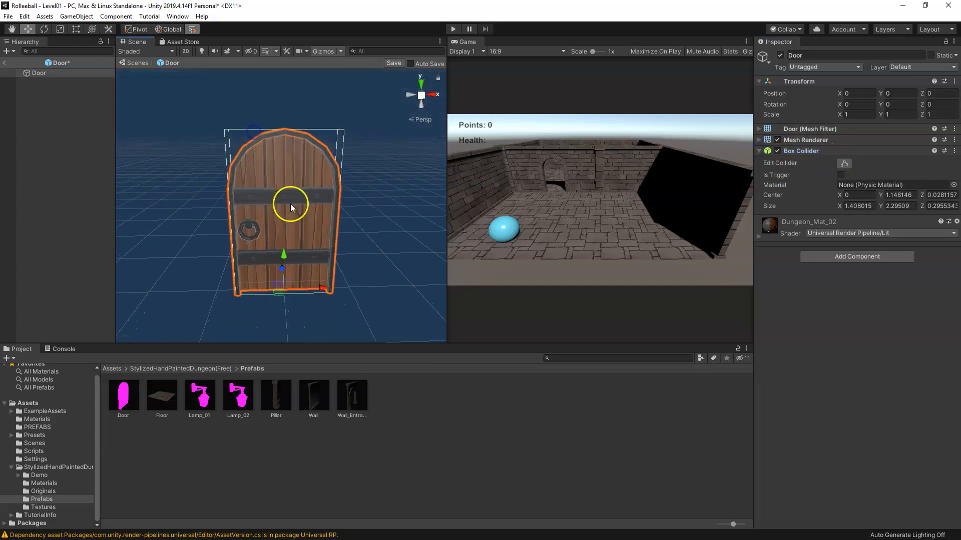
pyautogui.keyDown('alt'); pyautogui.moveTo(278, 223); pyautogui.dragTo(538, 229); pyautogui.keyUp('alt')
pyautogui.keyDown('alt'); pyautogui.moveTo(532, 226); pyautogui.dragTo(360, 232); pyautogui.keyUp('alt')
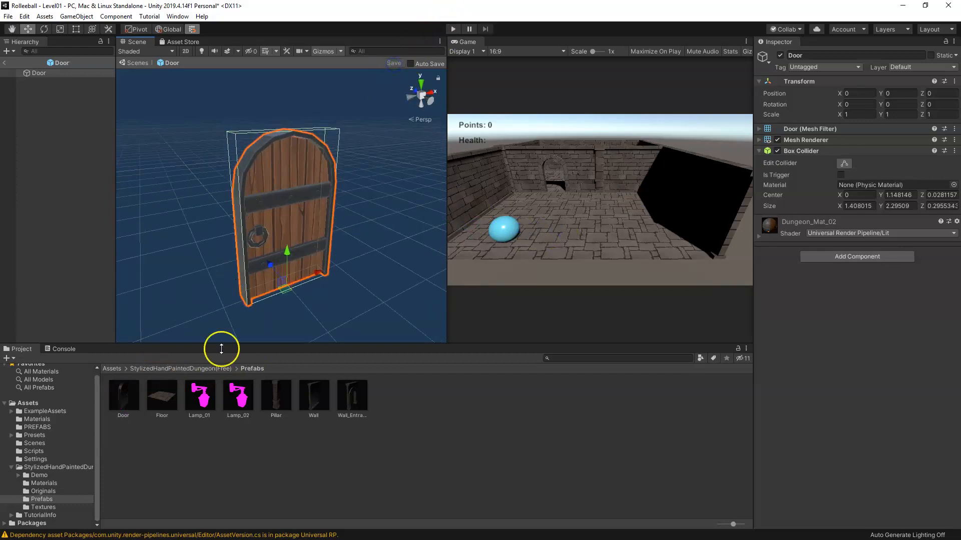
# Step: Review the colliders on the Pillar, Wall and Wall_Entrance prefabs and return to the Level01 scene
pyautogui.doubleClick(276, 403)
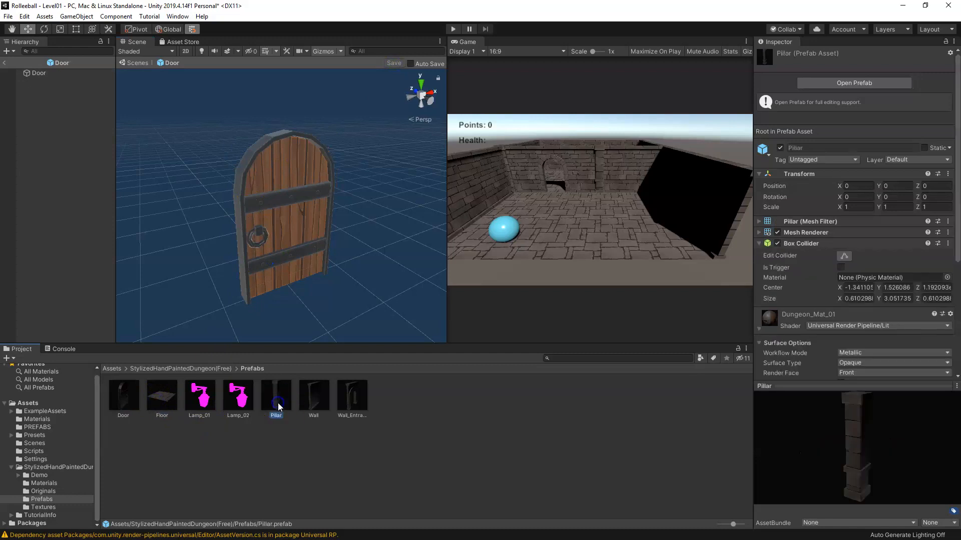
pyautogui.doubleClick(315, 400)
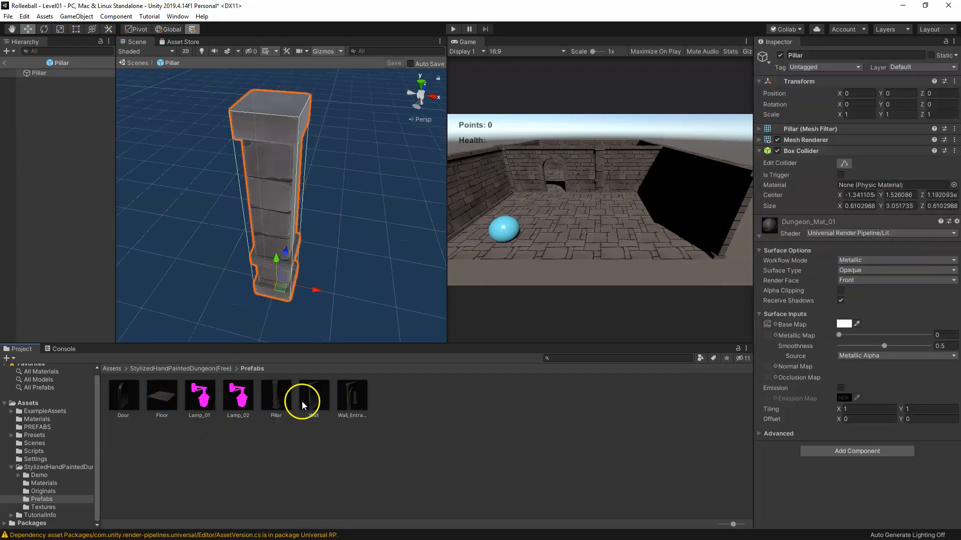
pyautogui.doubleClick(348, 400)
pyautogui.keyDown('alt'); pyautogui.moveTo(197, 236); pyautogui.dragTo(352, 204); pyautogui.keyUp('alt')
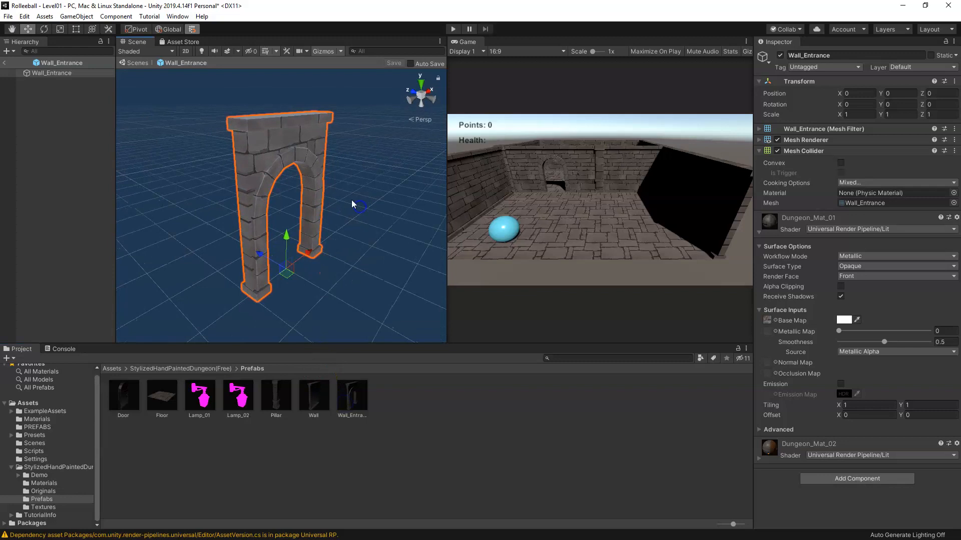
pyautogui.click(6, 65)
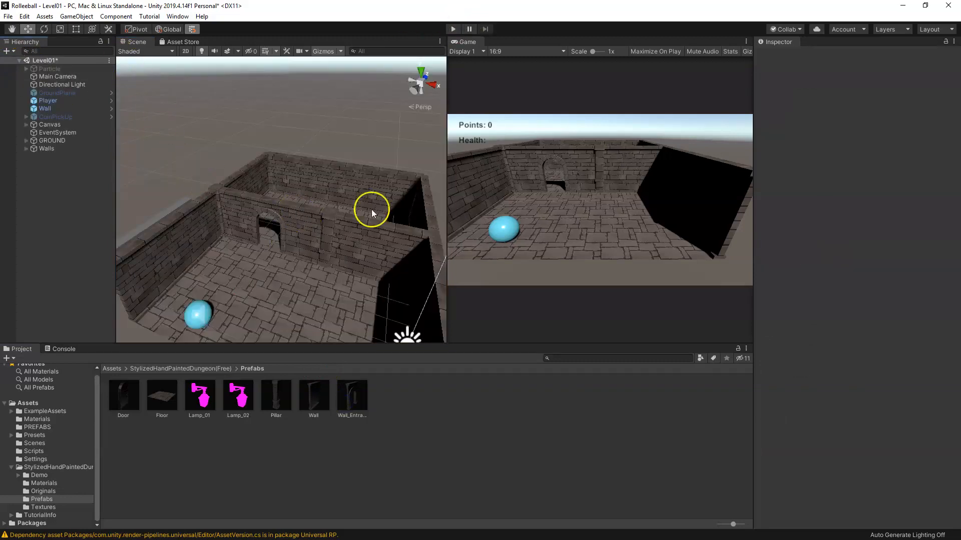
# Step: Play-test the level by rolling the ball across the floor and against the walls, and stop the game
pyautogui.click(453, 29)
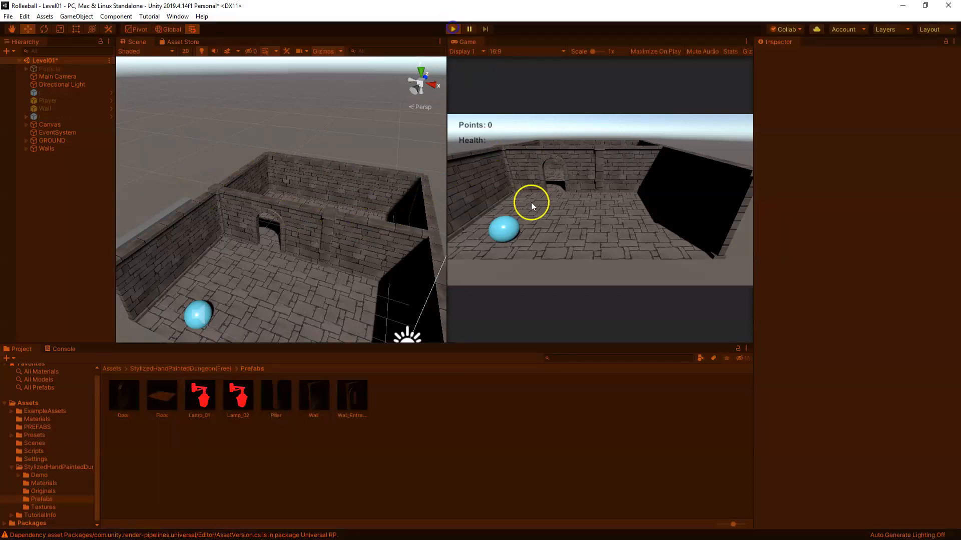
pyautogui.click(553, 224)
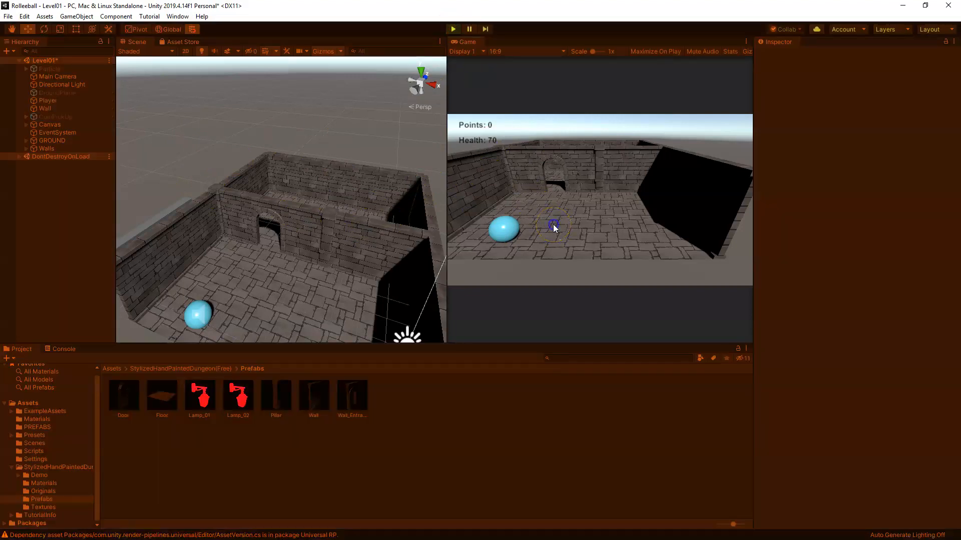
pyautogui.press('w')
pyautogui.press('a')
pyautogui.press('s')
pyautogui.press('d')
pyautogui.press('s')
pyautogui.click(549, 225)
pyautogui.press('a')
pyautogui.click(542, 227)
pyautogui.press('w')
pyautogui.press('d')
pyautogui.click(539, 230)
pyautogui.click(536, 230)
pyautogui.press('a')
pyautogui.press('d')
pyautogui.click(535, 230)
pyautogui.press('a')
pyautogui.press('d')
pyautogui.press('a')
pyautogui.press('d')
pyautogui.press('a')
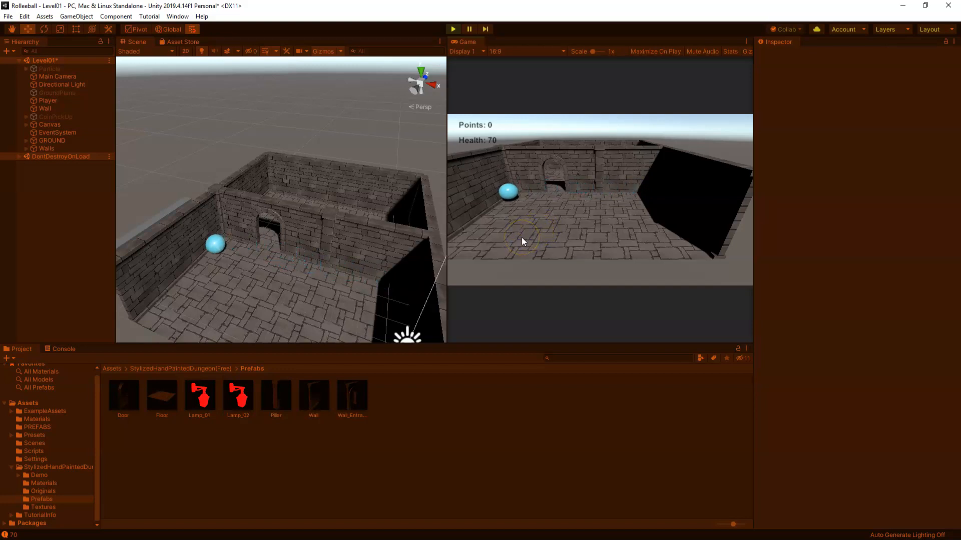
pyautogui.press('d')
pyautogui.press('a')
pyautogui.press('d')
pyautogui.press('w')
pyautogui.press('a')
pyautogui.press('d')
pyautogui.press('a')
pyautogui.press('d')
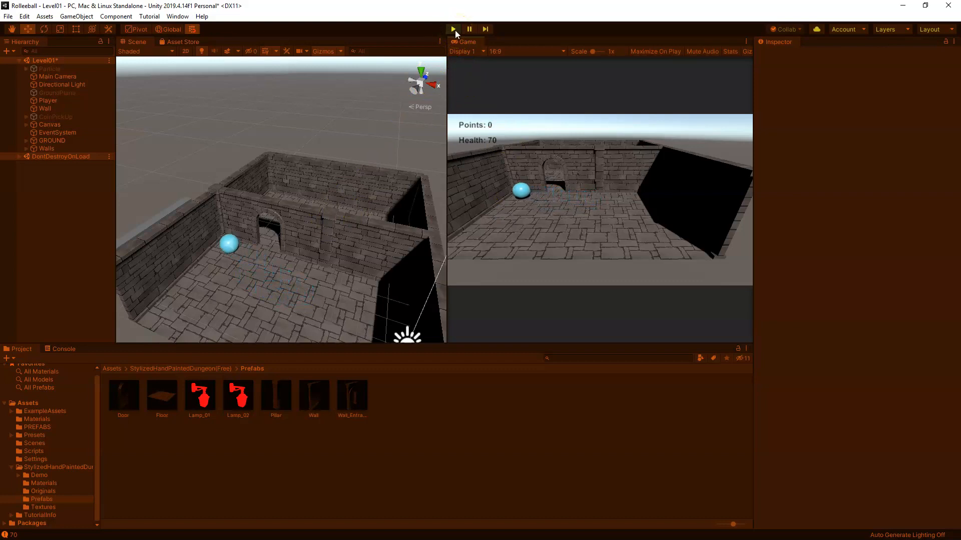
pyautogui.click(454, 29)
# Step: Create an empty object named LightGroup at the scene root and reset its position to 0, 0, 0
pyautogui.scroll(-3, 333, 244)
pyautogui.moveTo(318, 253); pyautogui.dragTo(284, 243, button='middle')
pyautogui.keyDown('alt'); pyautogui.moveTo(296, 220); pyautogui.dragTo(308, 266); pyautogui.keyUp('alt')
pyautogui.moveTo(288, 272); pyautogui.dragTo(298, 251, button='middle')
pyautogui.moveTo(346, 232); pyautogui.dragTo(287, 226, button='middle')
pyautogui.click(67, 176)
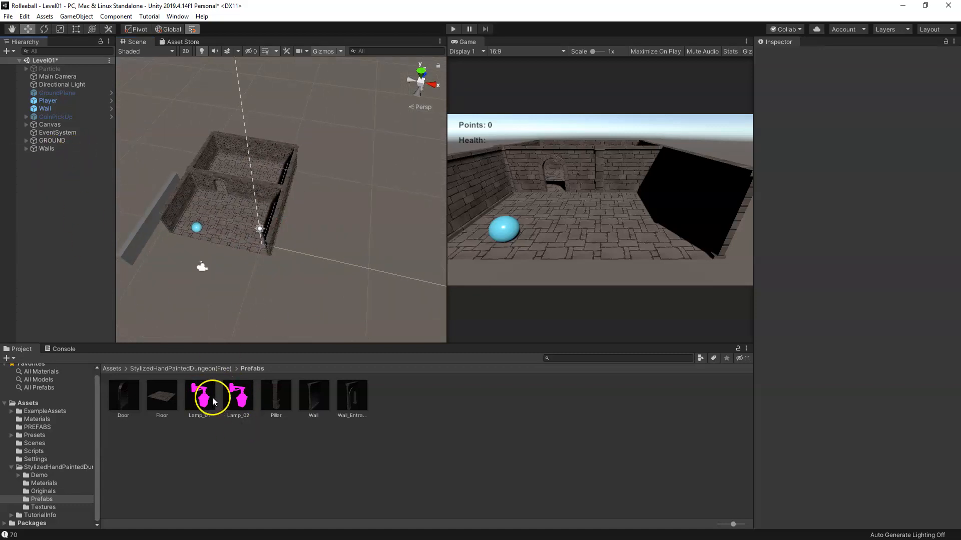
pyautogui.rightClick(58, 230)
pyautogui.click(64, 203)
pyautogui.rightClick(46, 212)
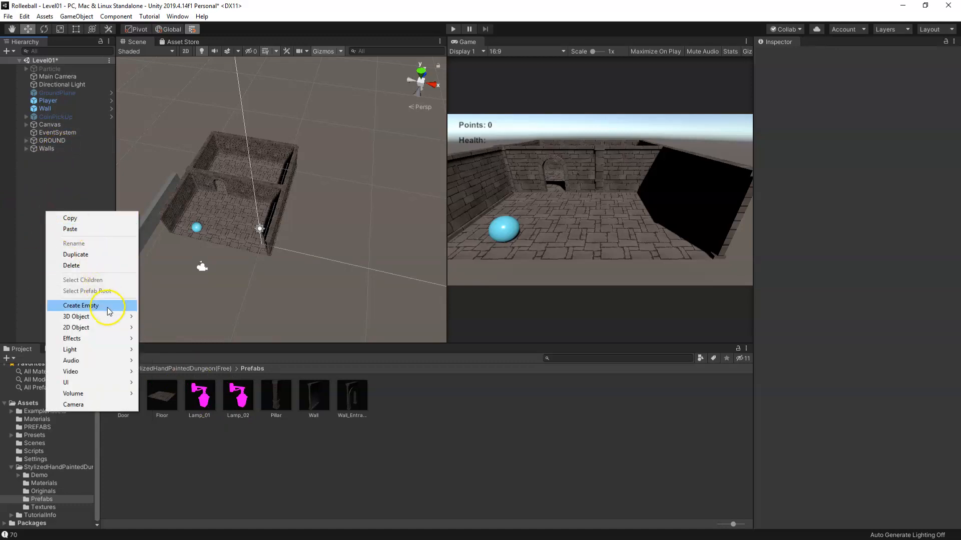
pyautogui.click(89, 310)
pyautogui.click(832, 56)
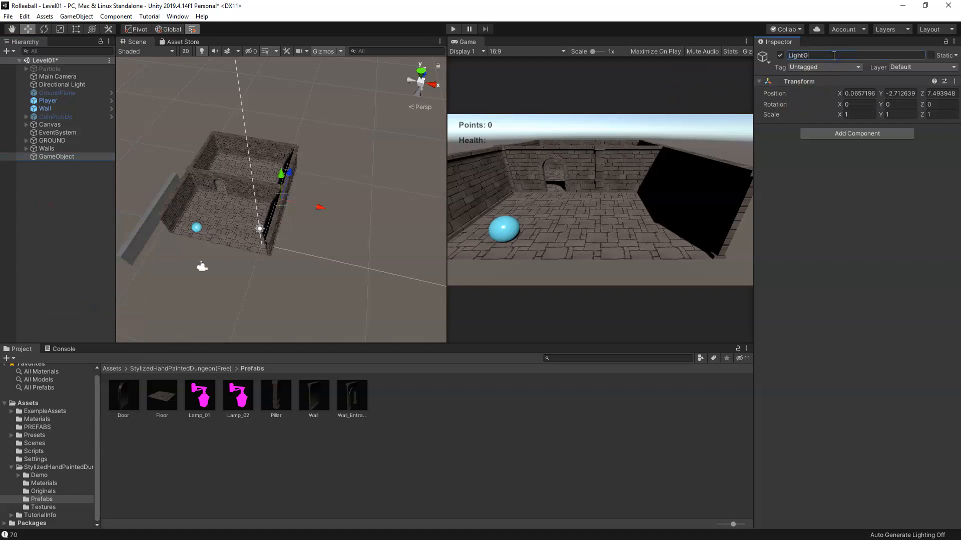
pyautogui.click(954, 81)
pyautogui.click(923, 93)
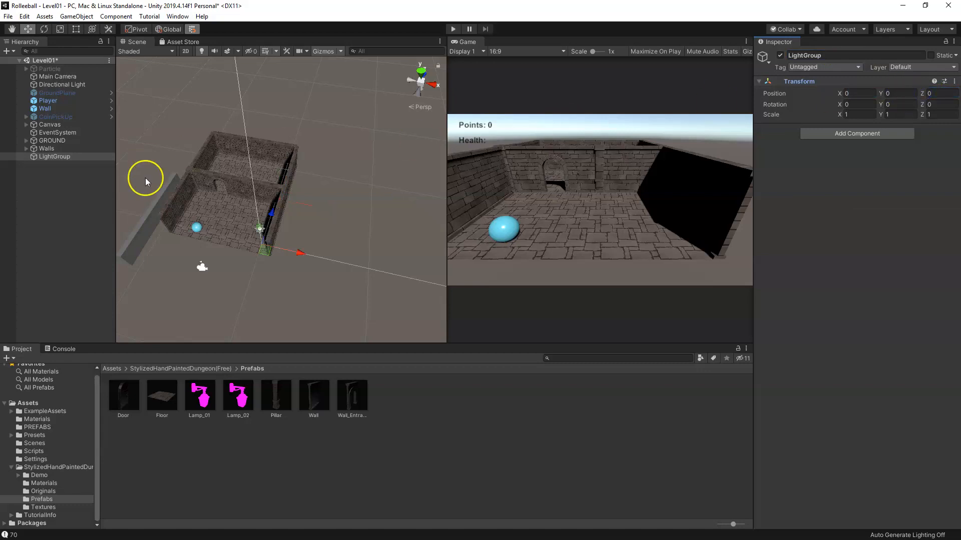
# Step: Compare the previews of the Lamp_01 and Lamp_02 prefabs
pyautogui.click(202, 401)
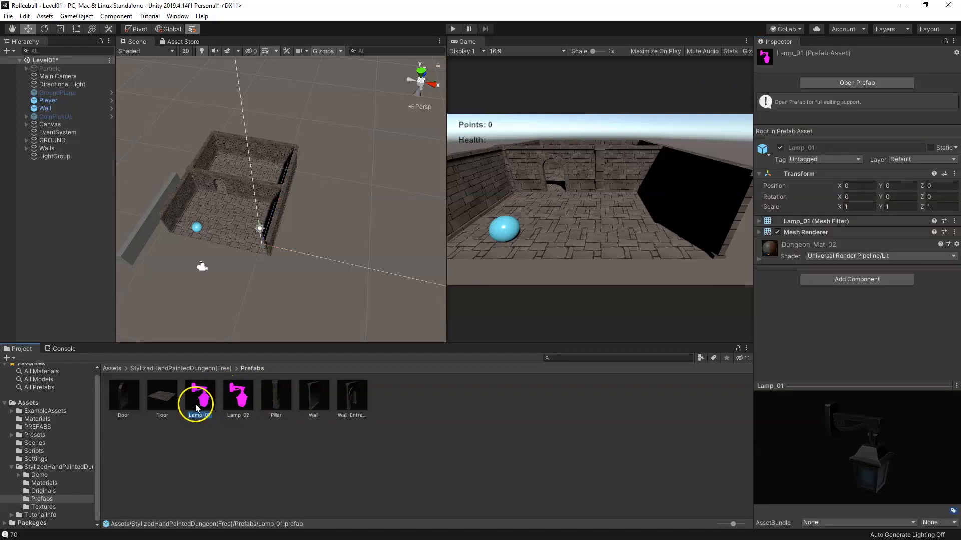
pyautogui.click(237, 403)
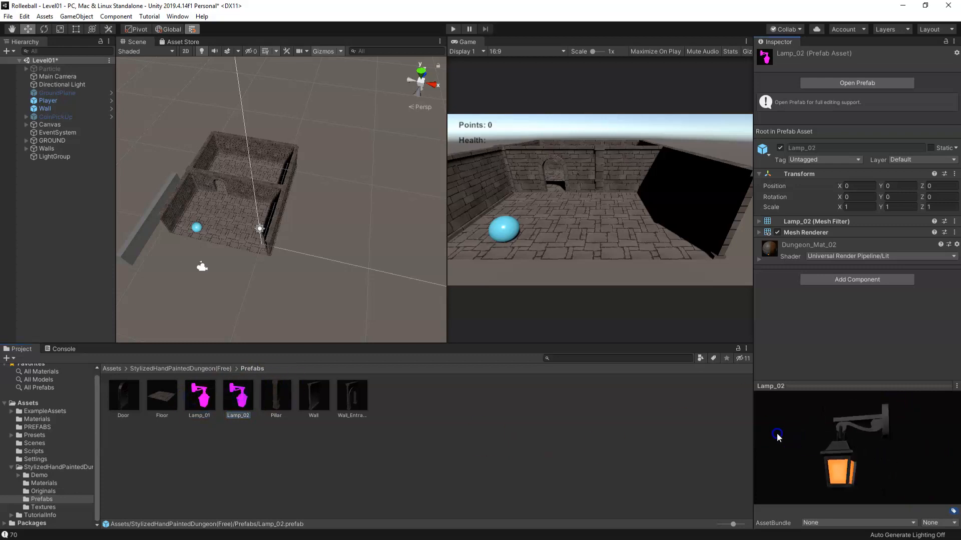
pyautogui.click(200, 395)
pyautogui.click(235, 401)
pyautogui.click(199, 399)
pyautogui.click(236, 400)
pyautogui.click(201, 399)
pyautogui.click(236, 400)
pyautogui.click(207, 401)
pyautogui.click(242, 401)
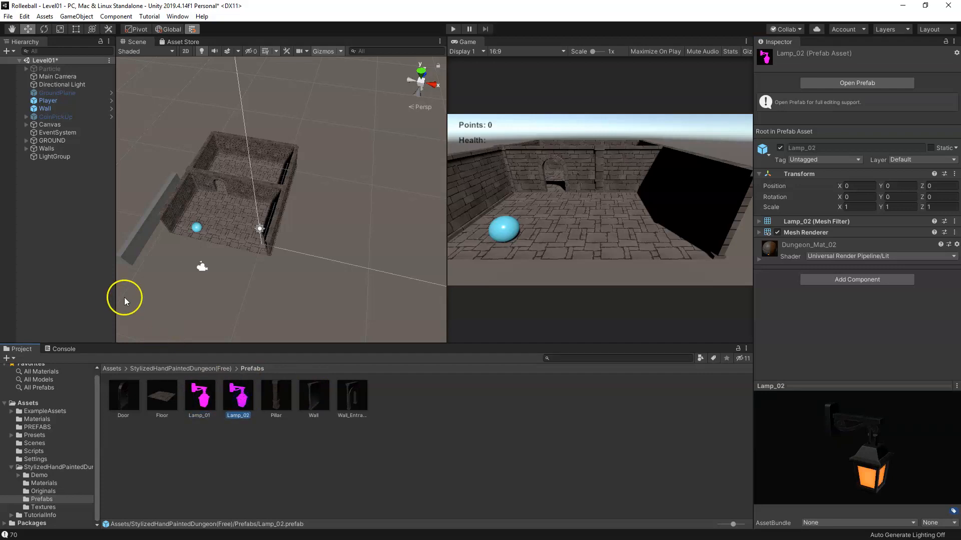
# Step: Add the Lamp_02 prefab as a child of LightGroup and position it at X 1, Y 1, Z 2 beside the dark side wall
pyautogui.moveTo(238, 399); pyautogui.dragTo(67, 211)
pyautogui.moveTo(58, 158); pyautogui.dragTo(57, 157)
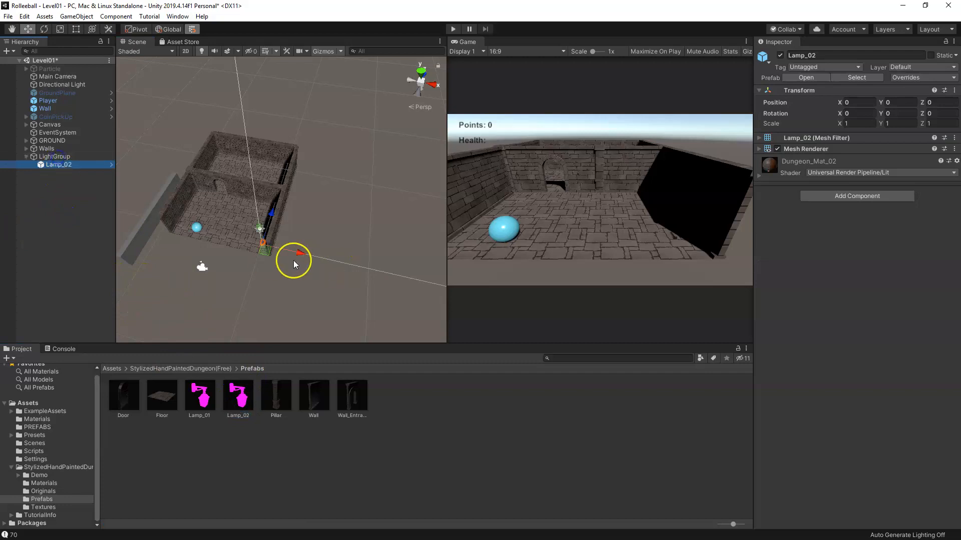
pyautogui.scroll(4, 262, 251)
pyautogui.keyDown('alt'); pyautogui.moveTo(260, 250); pyautogui.dragTo(332, 210); pyautogui.keyUp('alt')
pyautogui.scroll(3, 331, 210)
pyautogui.moveTo(332, 210); pyautogui.dragTo(312, 235, button='middle')
pyautogui.moveTo(372, 256); pyautogui.dragTo(367, 220)
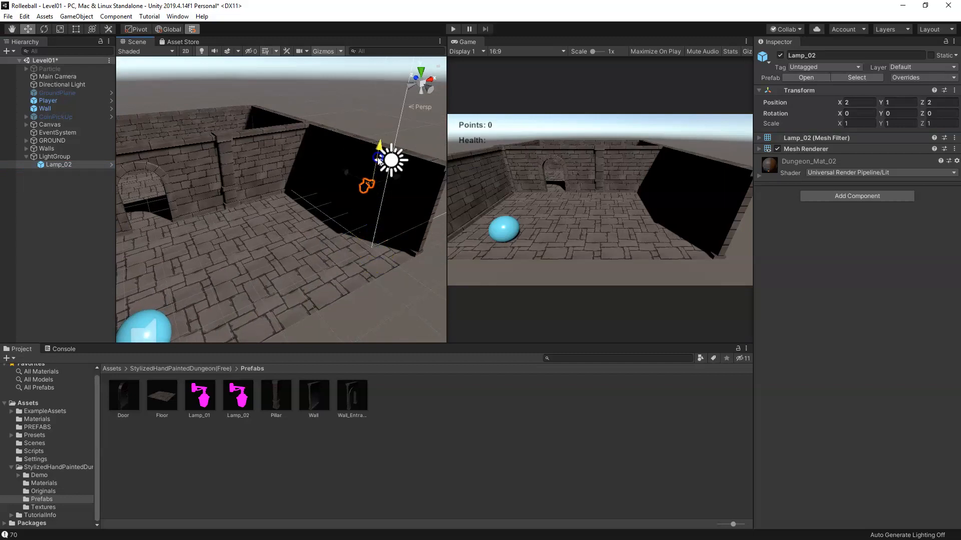
pyautogui.scroll(3, 375, 183)
pyautogui.moveTo(375, 186); pyautogui.dragTo(299, 205, button='middle')
pyautogui.scroll(6, 257, 203)
pyautogui.scroll(-6, 239, 194)
pyautogui.moveTo(240, 205); pyautogui.dragTo(206, 215)
# Step: Rotate Lamp_02 to -90 degrees on Y so it faces into the room
pyautogui.press('f')
pyautogui.press('e')
pyautogui.moveTo(295, 242); pyautogui.dragTo(171, 229)
pyautogui.press('alt')
pyautogui.keyDown('alt'); pyautogui.moveTo(274, 225); pyautogui.dragTo(196, 248); pyautogui.keyUp('alt')
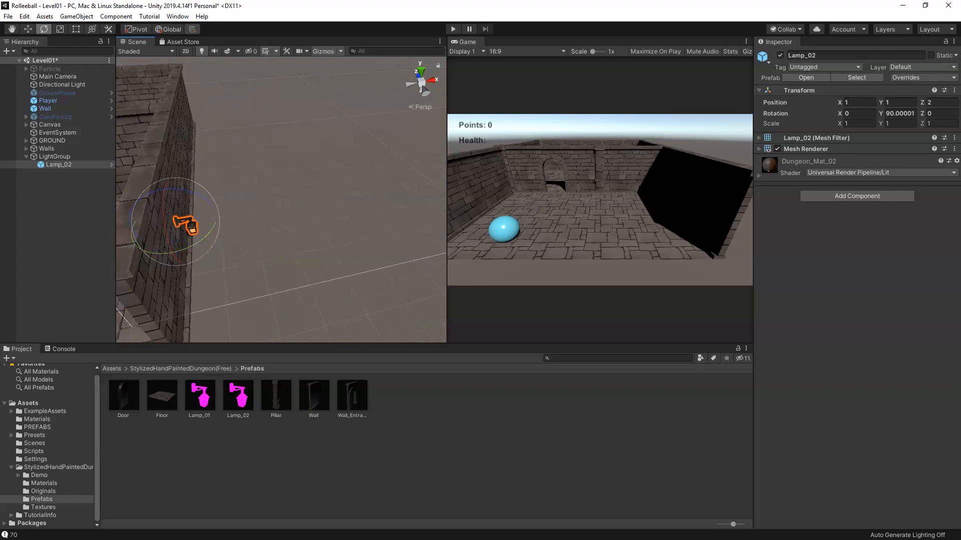
pyautogui.click(893, 113)
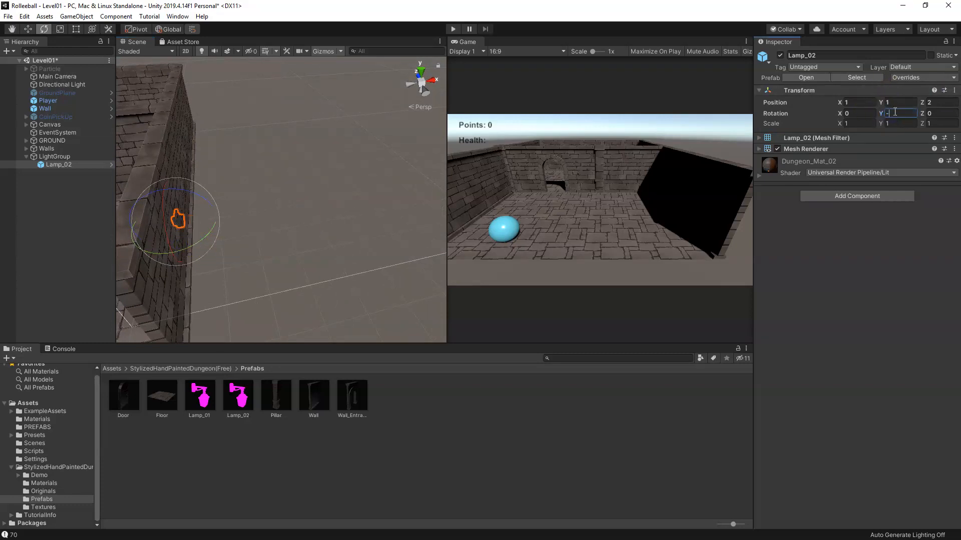
pyautogui.write('-90')
pyautogui.press('Return')
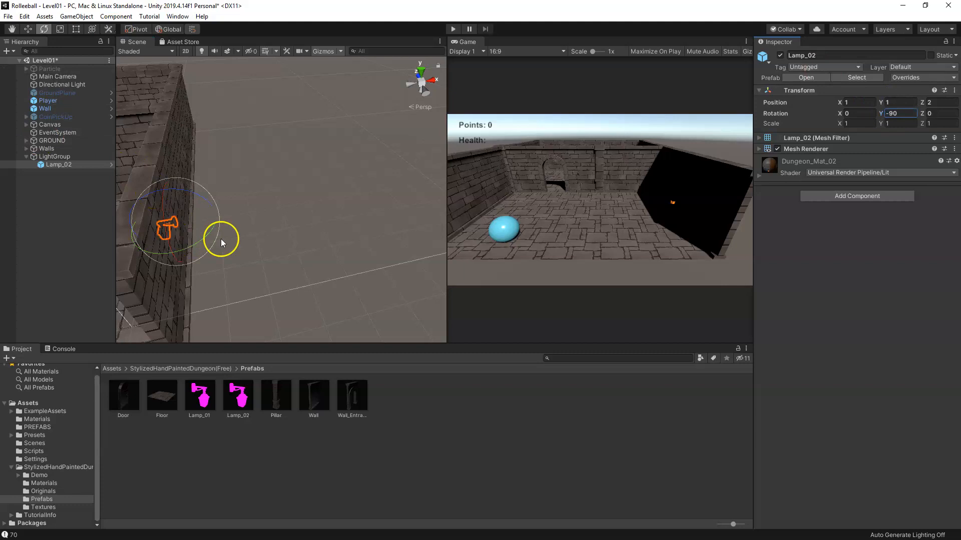
# Step: Turn off grid snapping and raise Lamp_02 higher on the wall
pyautogui.press('f')
pyautogui.press('w')
pyautogui.keyDown('alt'); pyautogui.moveTo(298, 228); pyautogui.dragTo(273, 98); pyautogui.keyUp('alt')
pyautogui.keyDown('alt'); pyautogui.moveTo(322, 182); pyautogui.dragTo(289, 179); pyautogui.keyUp('alt')
pyautogui.click(193, 29)
pyautogui.moveTo(319, 163)
pyautogui.mouseDown()
pyautogui.moveTo(325, 143)
pyautogui.moveTo(323, 153)
pyautogui.mouseUp()
pyautogui.moveTo(320, 157); pyautogui.dragTo(328, 193, button='right')
# Step: Collapse the Walls group and move the Directional Light outside the side wall to X 5.9, Y 3, Z -1.1
pyautogui.scroll(-7, 371, 231)
pyautogui.moveTo(358, 242); pyautogui.dragTo(285, 282)
pyautogui.scroll(-3, 335, 244)
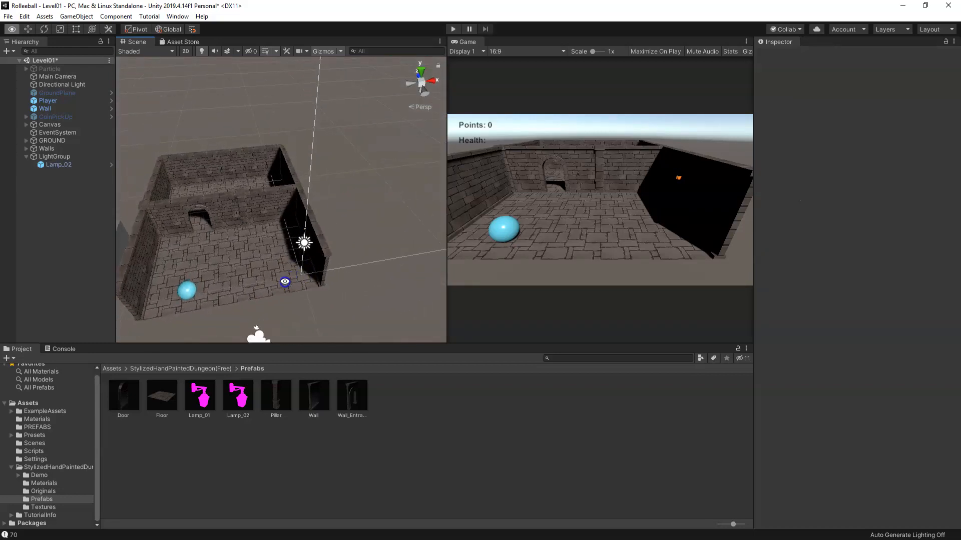
pyautogui.click(305, 248)
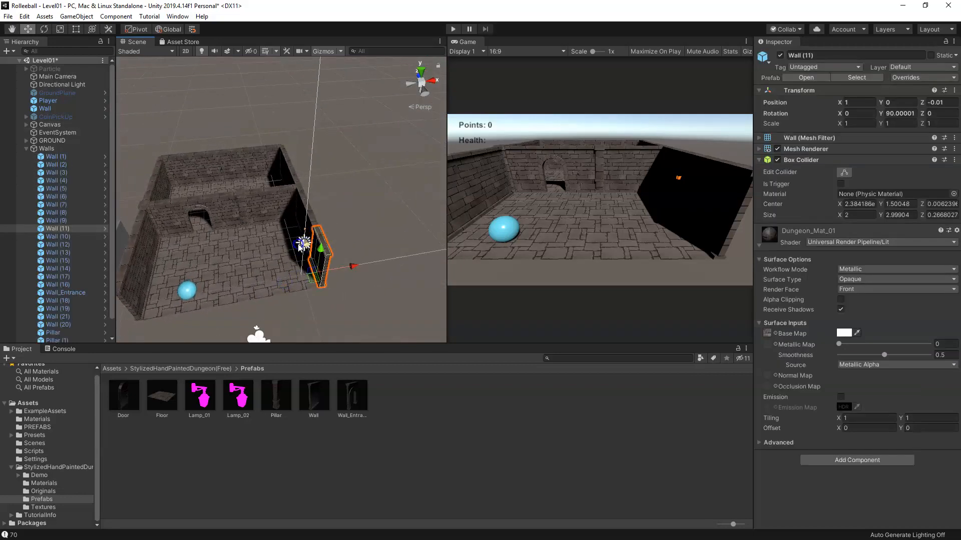
pyautogui.click(31, 149)
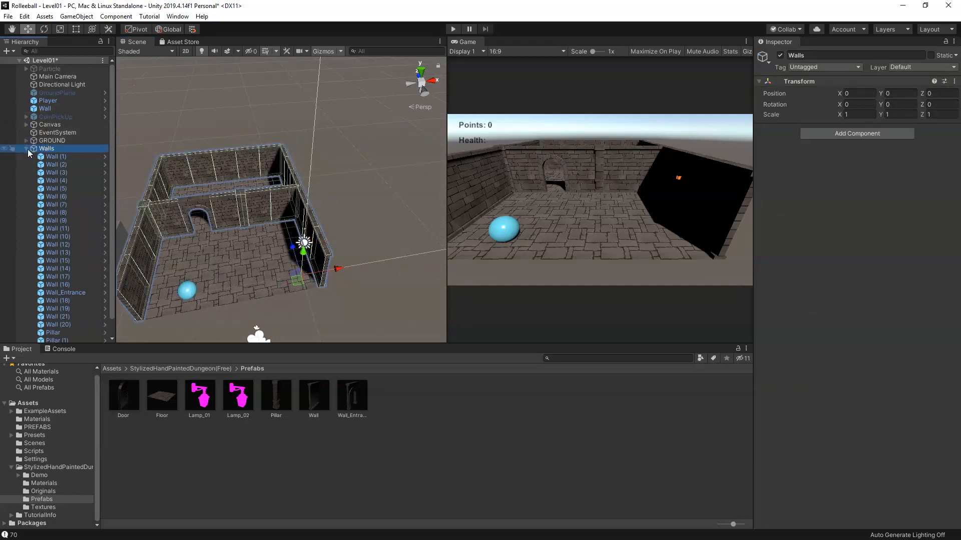
pyautogui.click(26, 149)
pyautogui.click(59, 84)
pyautogui.keyDown('alt'); pyautogui.moveTo(242, 250); pyautogui.dragTo(377, 276); pyautogui.keyUp('alt')
pyautogui.moveTo(349, 309); pyautogui.dragTo(363, 302, button='middle')
pyautogui.scroll(2, 334, 264)
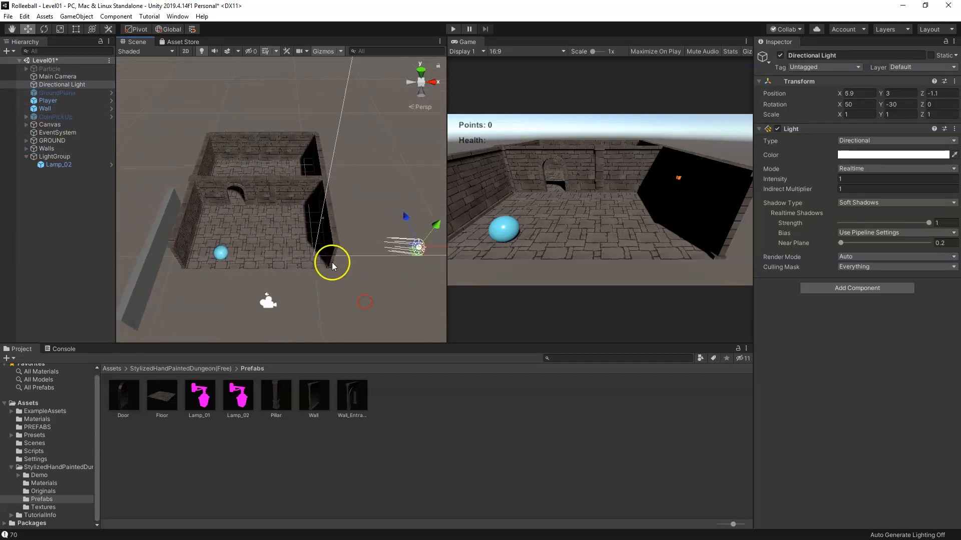
# Step: Examine how the light and shadows fall on the dungeon's walls and floor from several angles
pyautogui.moveTo(271, 247); pyautogui.dragTo(287, 250, button='middle')
pyautogui.scroll(3, 307, 262)
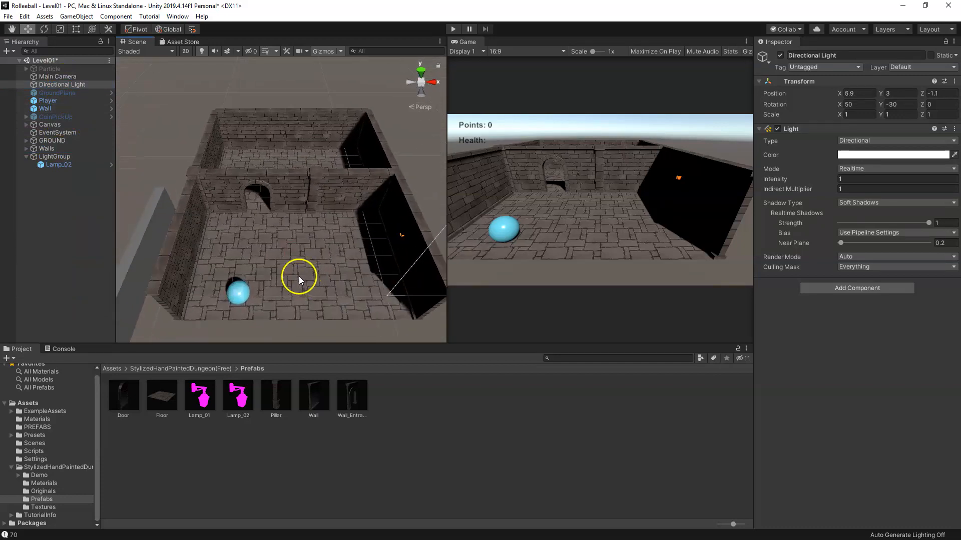
pyautogui.moveTo(260, 287); pyautogui.dragTo(292, 294, button='middle')
pyautogui.moveTo(271, 300); pyautogui.dragTo(297, 295, button='right')
pyautogui.moveTo(265, 287); pyautogui.dragTo(259, 290, button='middle')
pyautogui.keyDown('alt'); pyautogui.moveTo(379, 297); pyautogui.dragTo(296, 266); pyautogui.keyUp('alt')
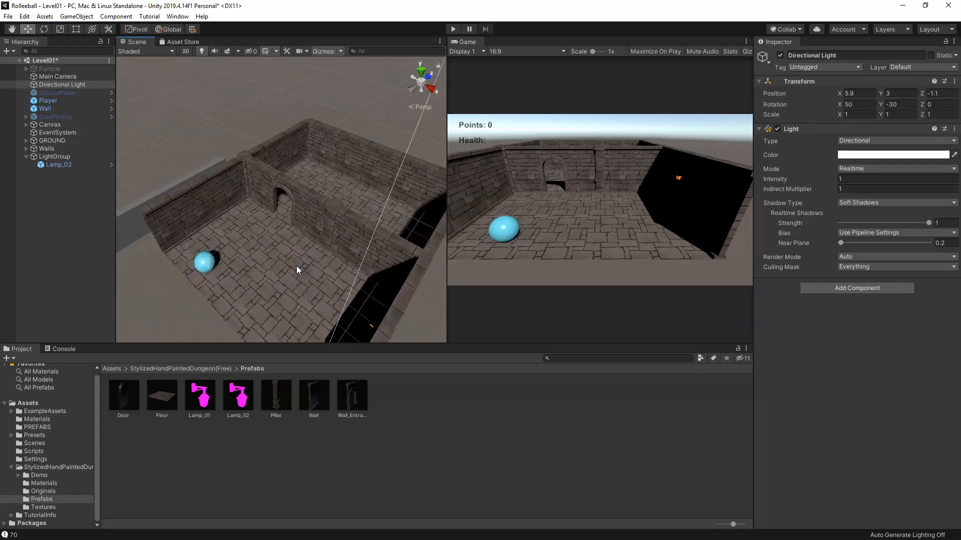